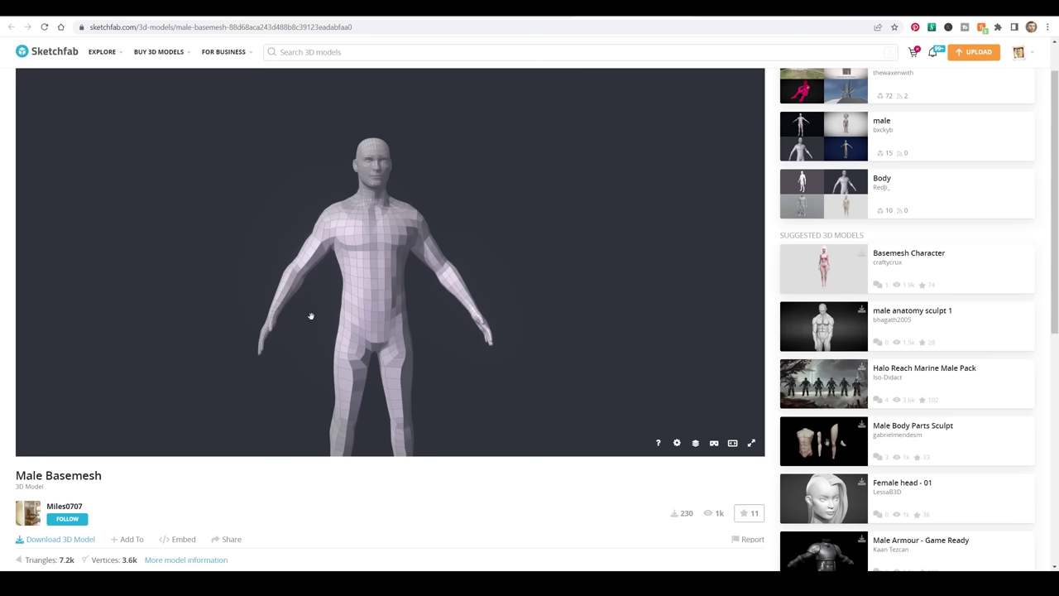
Step: Inspect the Male Basemesh model from different angles on its Sketchfab page
{"action": "left_click_drag", "start_coordinate": [311, 317], "coordinate": [623, 314]}
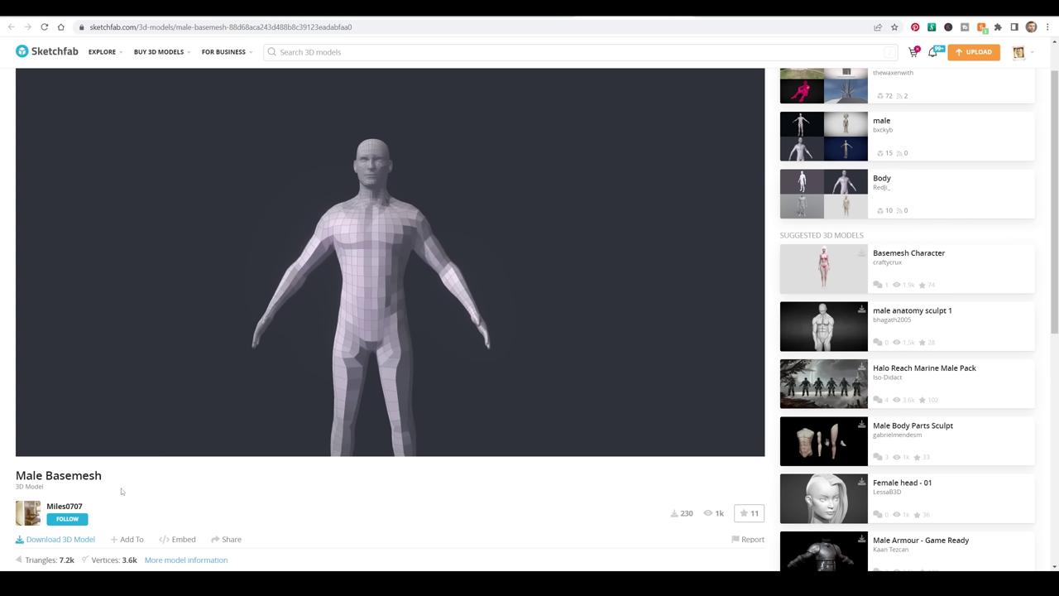
{"action": "left_click", "coordinate": [66, 516]}
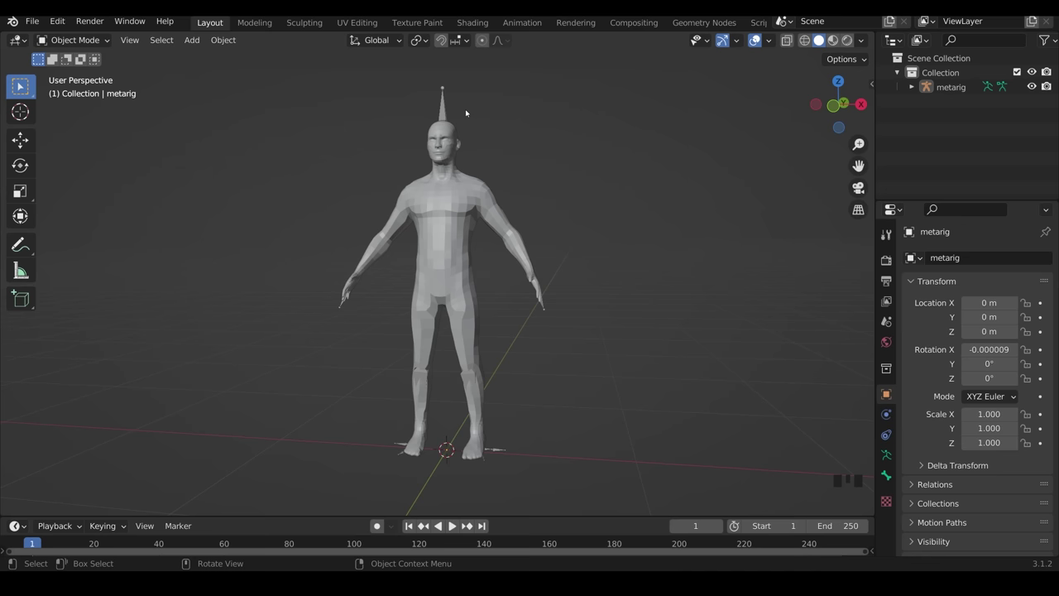
Step: Delete the metarig armature from the scene, keeping only the male body mesh
{"action": "left_click", "coordinate": [446, 113]}
{"action": "left_click", "coordinate": [445, 113]}
{"action": "key", "text": "Delete"}
Step: Select the Male Low Poly body and switch to the Sculpting workspace with it active
{"action": "left_click", "coordinate": [457, 180]}
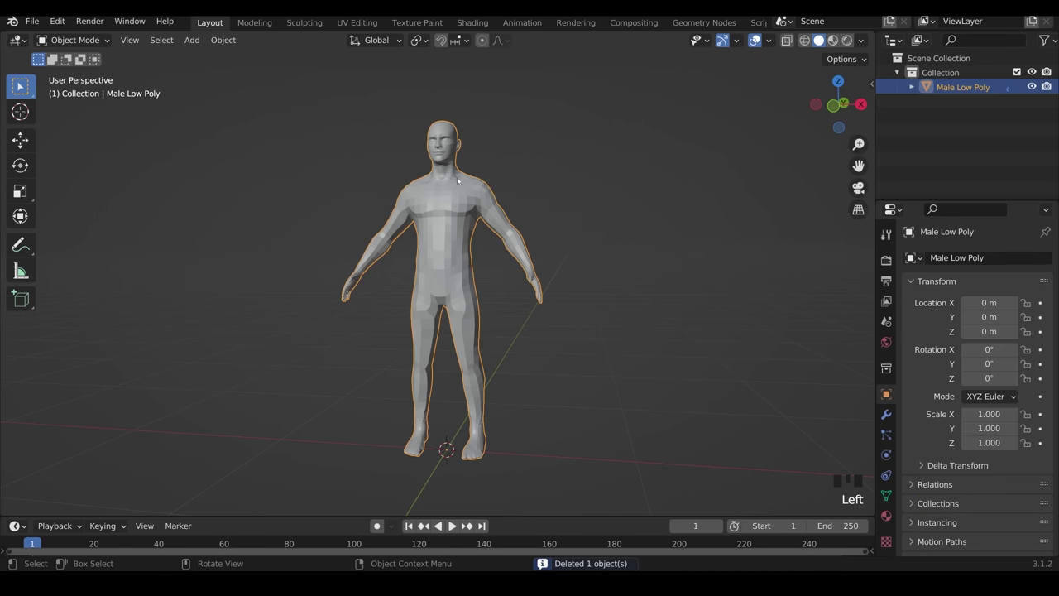
{"action": "left_click", "coordinate": [304, 23]}
{"action": "middle_click_drag", "start_coordinate": [529, 339], "coordinate": [541, 349]}
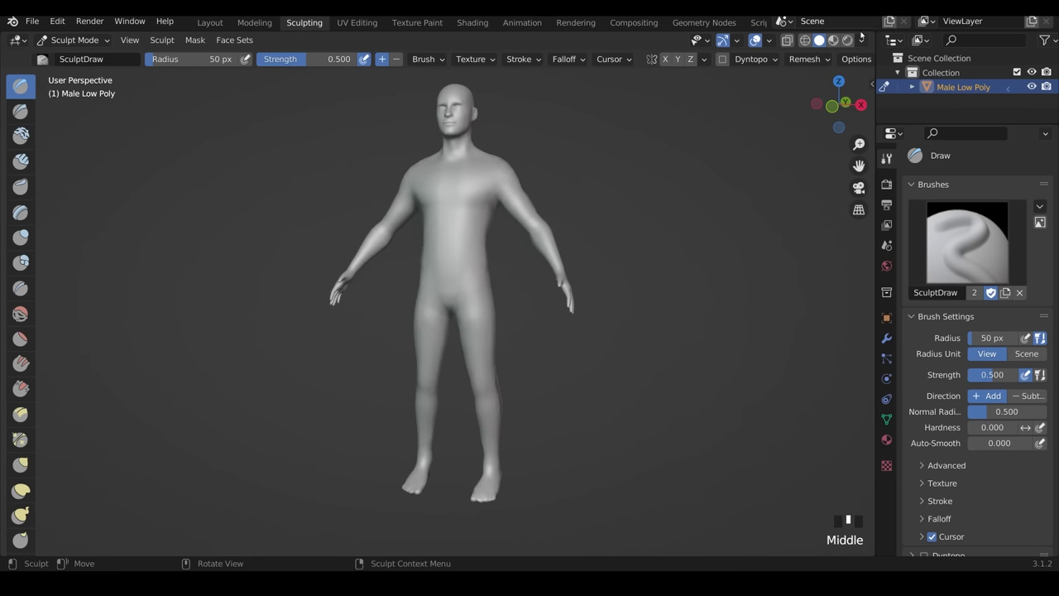
Step: Set the remesh voxel size to 0.0050 and voxel-remesh the male body
{"action": "left_click", "coordinate": [824, 60]}
{"action": "key", "text": "shift+r"}
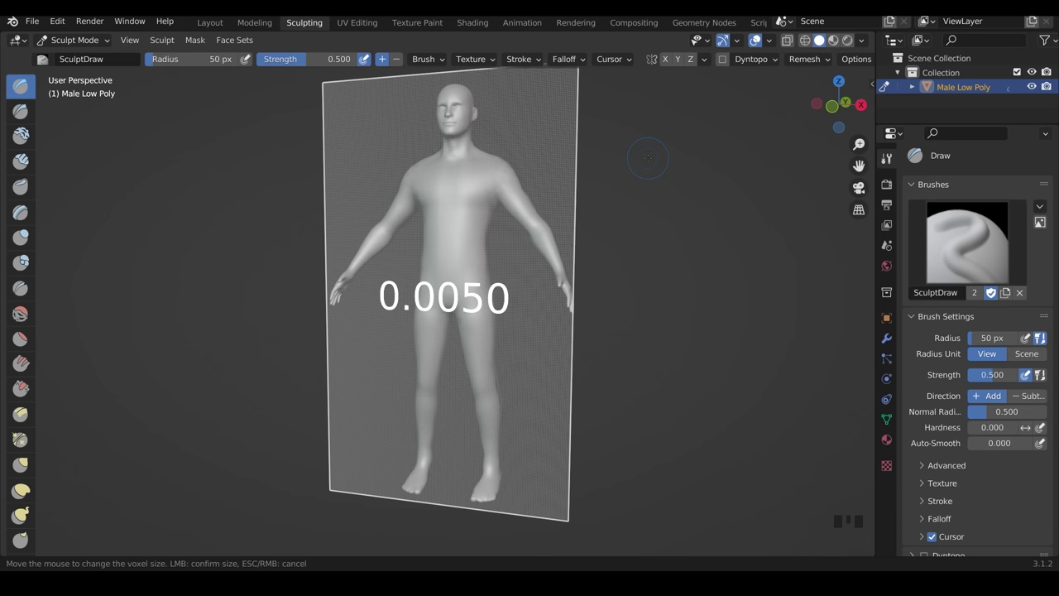
{"action": "left_click", "coordinate": [647, 158]}
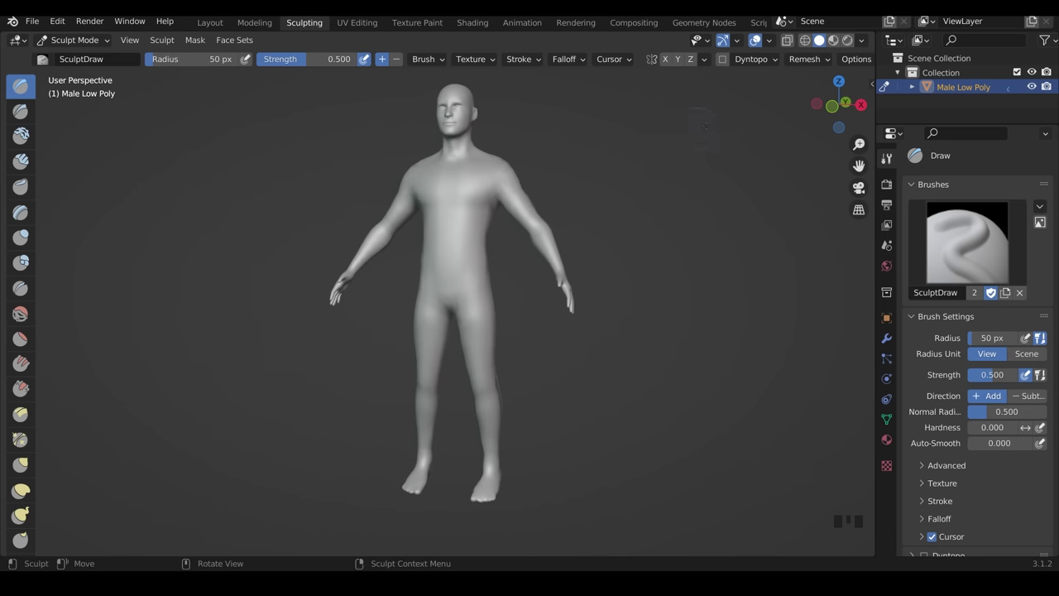
{"action": "left_click", "coordinate": [803, 60]}
{"action": "left_click", "coordinate": [797, 184]}
{"action": "key", "text": "ctrl+r"}
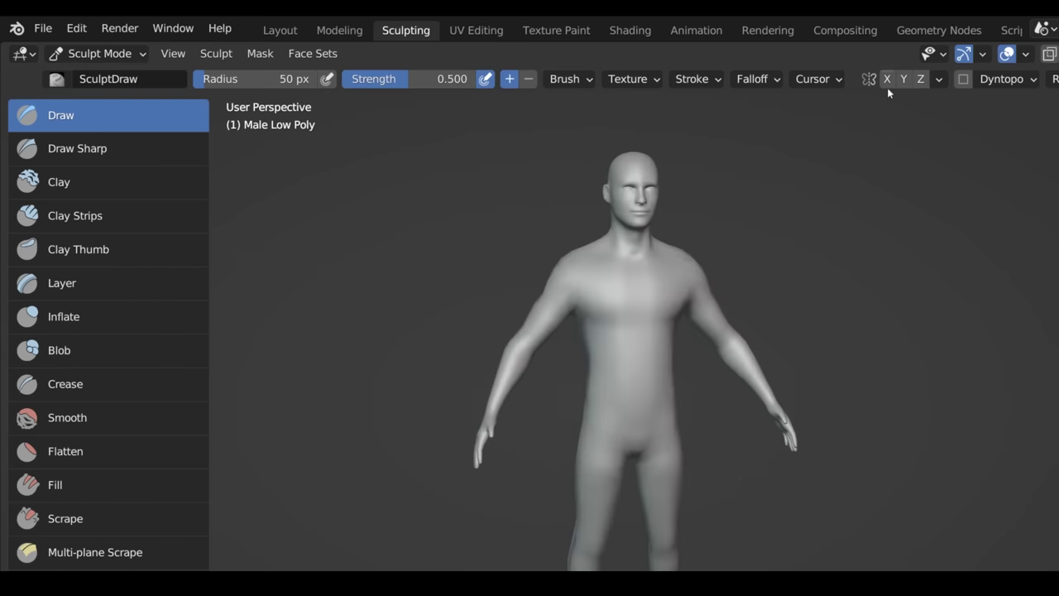
Step: Turn on X mirror symmetry and thicken the body and hands with the Inflate brush at 50 px radius and 0.500 strength
{"action": "left_click", "coordinate": [887, 78]}
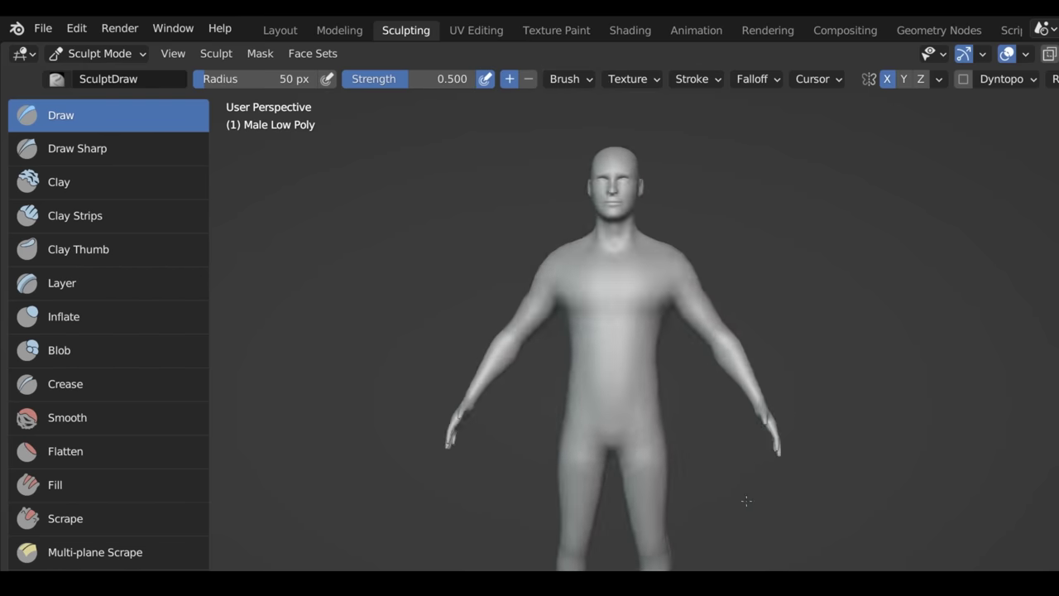
{"action": "middle_click_drag", "start_coordinate": [744, 248], "coordinate": [678, 273]}
{"action": "scroll", "coordinate": [628, 331], "scroll_direction": "up", "scroll_amount": 3}
{"action": "left_click", "coordinate": [64, 316]}
{"action": "middle_click_drag", "start_coordinate": [811, 397], "coordinate": [871, 430]}
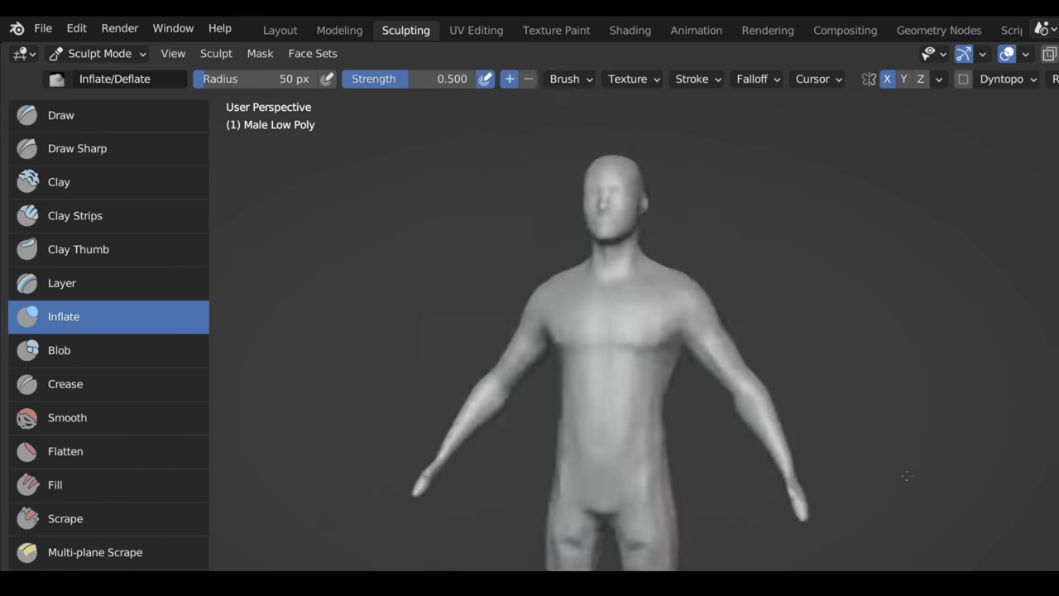
{"action": "key", "text": "r"}
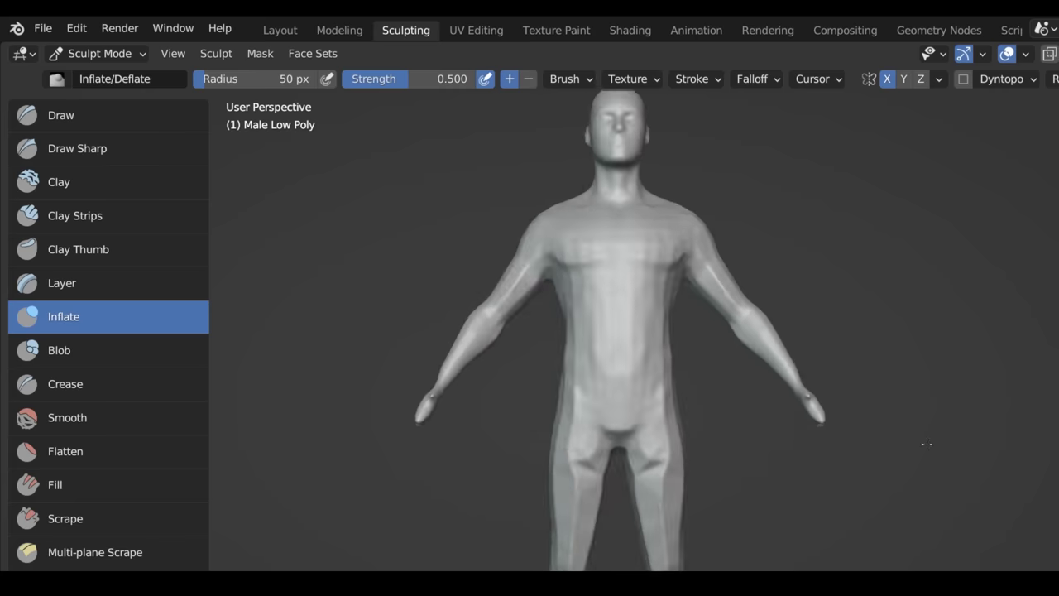
{"action": "mouse_move", "coordinate": [926, 443]}
{"action": "middle_mouse_down"}
{"action": "mouse_move", "coordinate": [860, 434]}
{"action": "mouse_move", "coordinate": [932, 455]}
{"action": "mouse_move", "coordinate": [945, 491]}
{"action": "middle_mouse_up"}
{"action": "scroll", "coordinate": [924, 426], "scroll_direction": "up", "scroll_amount": 2}
{"action": "scroll", "coordinate": [820, 359], "scroll_direction": "down", "scroll_amount": 3}
Step: Reshape the head with the Grab brush at 249 px radius and 0.400 strength
{"action": "key", "text": "f"}
{"action": "key", "text": "g"}
{"action": "mouse_move", "coordinate": [731, 569]}
{"action": "middle_mouse_down"}
{"action": "mouse_move", "coordinate": [650, 319]}
{"action": "mouse_move", "coordinate": [676, 422]}
{"action": "mouse_move", "coordinate": [674, 507]}
{"action": "mouse_move", "coordinate": [744, 433]}
{"action": "mouse_move", "coordinate": [709, 362]}
{"action": "mouse_move", "coordinate": [774, 411]}
{"action": "middle_mouse_up"}
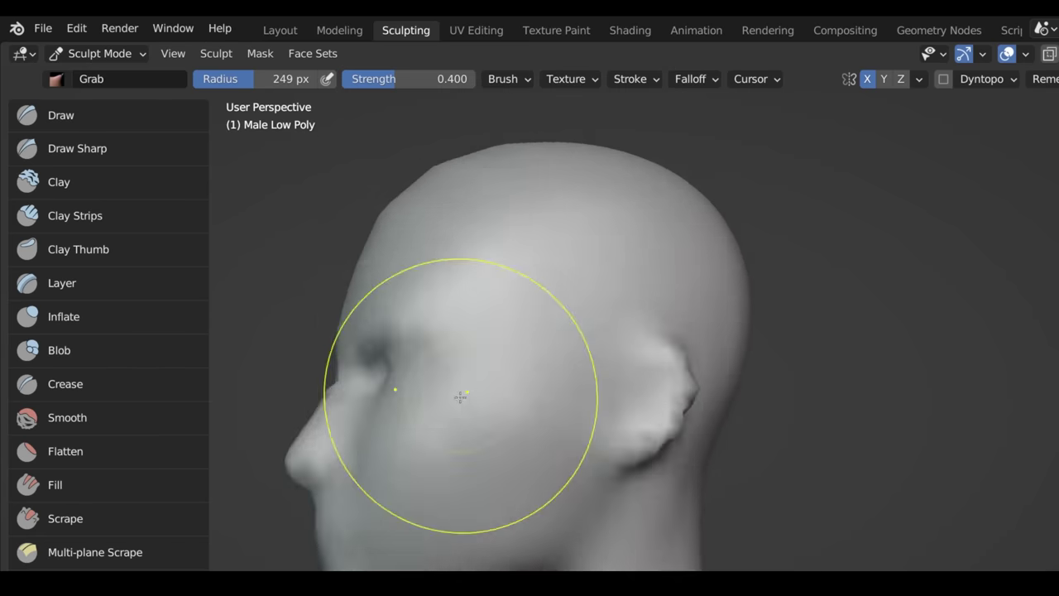
{"action": "scroll", "coordinate": [459, 397], "scroll_direction": "down", "scroll_amount": 5}
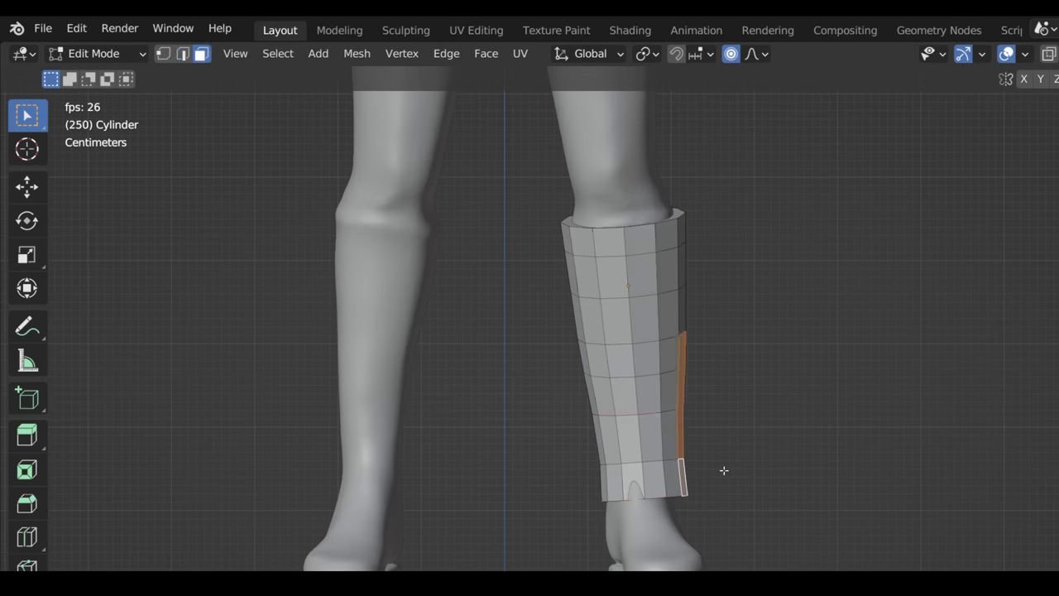
Step: Shape the boot cylinder around the lower leg by moving selected faces along X and Z with proportional editing
{"action": "key", "text": "g"}
{"action": "key", "text": "x"}
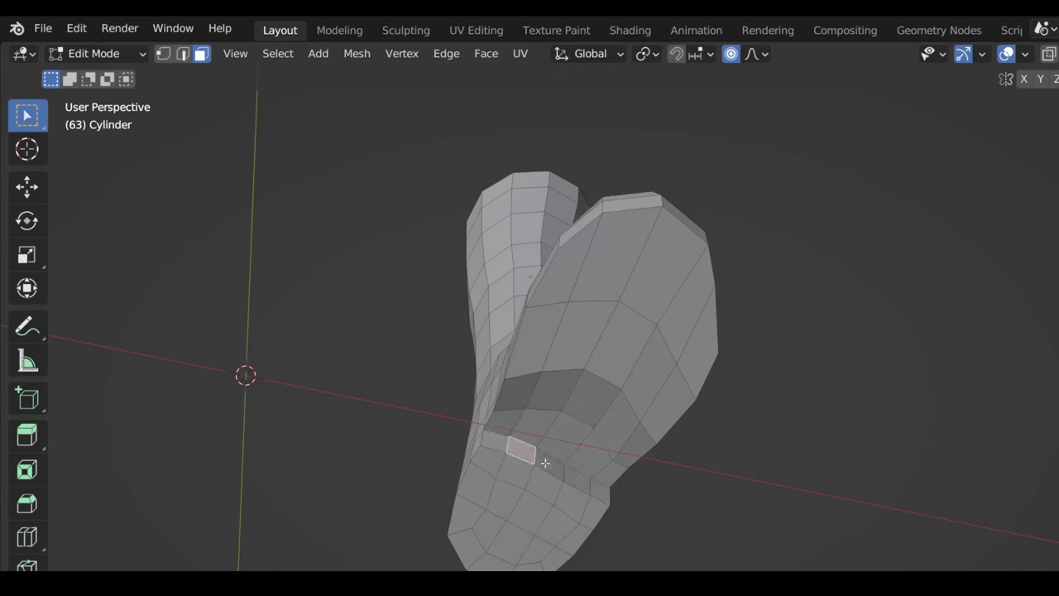
{"action": "key", "text": "g"}
{"action": "key", "text": "z"}
{"action": "left_click", "coordinate": [756, 501]}
{"action": "scroll", "coordinate": [633, 536], "scroll_direction": "up", "scroll_amount": 5}
{"action": "key", "text": "o"}
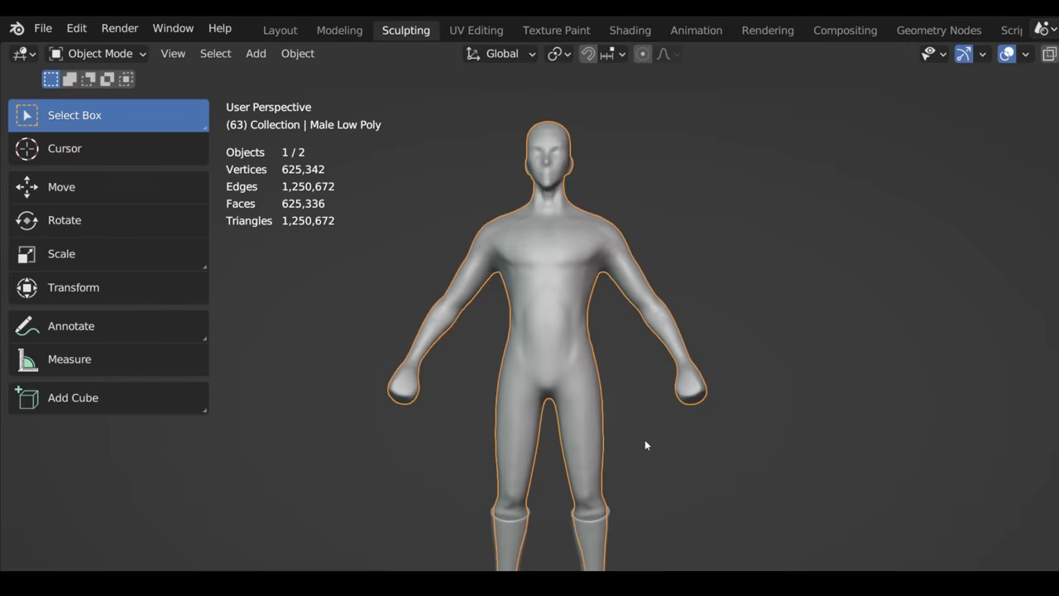
Step: Switch the Male Low Poly body to Sculpt Mode and define its back with the Crease brush at 61 px radius
{"action": "scroll", "coordinate": [644, 445], "scroll_direction": "up", "scroll_amount": 3}
{"action": "key", "text": "ctrl+Tab"}
{"action": "left_click", "coordinate": [673, 551]}
{"action": "mouse_move", "coordinate": [679, 532]}
{"action": "middle_mouse_down"}
{"action": "mouse_move", "coordinate": [572, 342]}
{"action": "mouse_move", "coordinate": [810, 550]}
{"action": "middle_mouse_up"}
{"action": "left_click", "coordinate": [65, 383]}
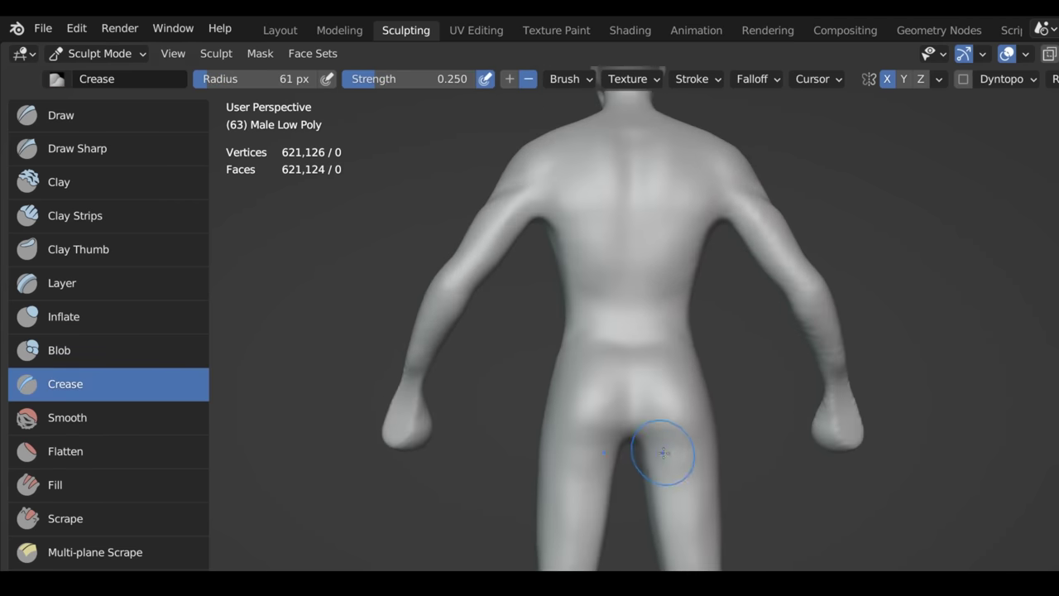
Step: Build up the torso muscles with the Draw brush at 47 px radius and sharpen them with the Crease brush
{"action": "key", "text": "x"}
{"action": "middle_click_drag", "start_coordinate": [664, 452], "coordinate": [568, 368]}
{"action": "middle_click_drag", "start_coordinate": [548, 429], "coordinate": [531, 357]}
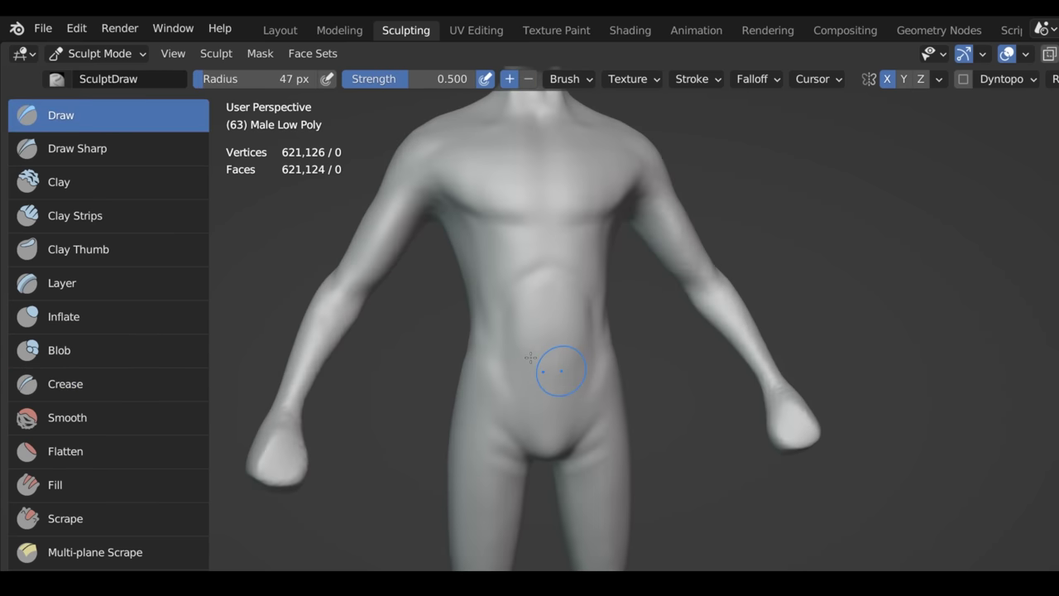
{"action": "key", "text": "shift+c"}
{"action": "mouse_move", "coordinate": [530, 424]}
{"action": "middle_mouse_down"}
{"action": "mouse_move", "coordinate": [594, 528]}
{"action": "mouse_move", "coordinate": [589, 538]}
{"action": "mouse_move", "coordinate": [612, 517]}
{"action": "mouse_move", "coordinate": [641, 521]}
{"action": "mouse_move", "coordinate": [695, 496]}
{"action": "mouse_move", "coordinate": [721, 472]}
{"action": "mouse_move", "coordinate": [649, 562]}
{"action": "mouse_move", "coordinate": [709, 510]}
{"action": "middle_mouse_up"}
{"action": "scroll", "coordinate": [579, 347], "scroll_direction": "down", "scroll_amount": 2}
{"action": "middle_click_drag", "start_coordinate": [579, 348], "coordinate": [650, 350]}
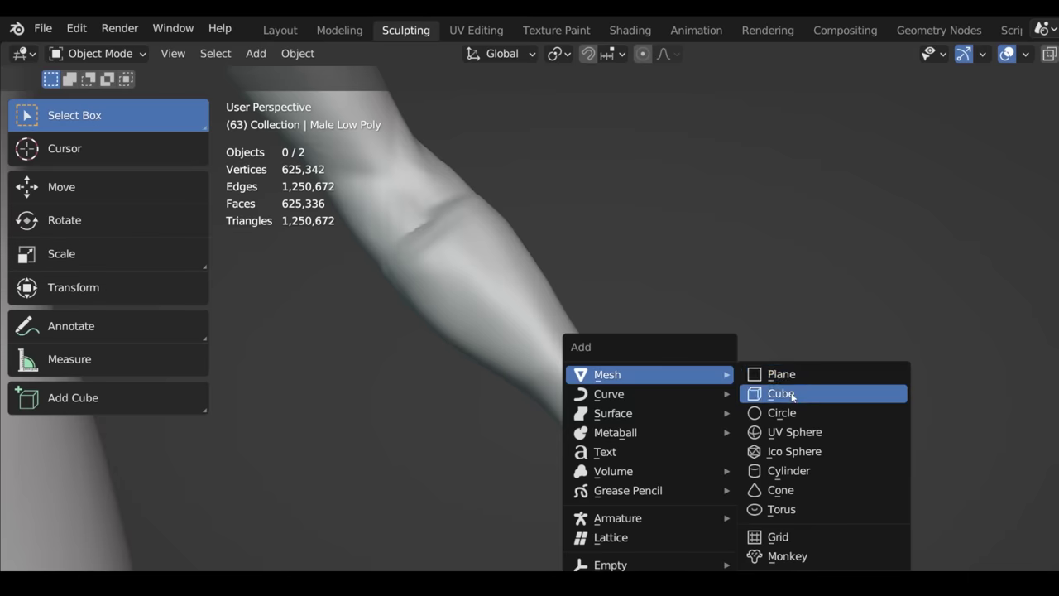
Step: Add a cube at the thumb side of the fist and enter Edit Mode on it
{"action": "left_click", "coordinate": [782, 393]}
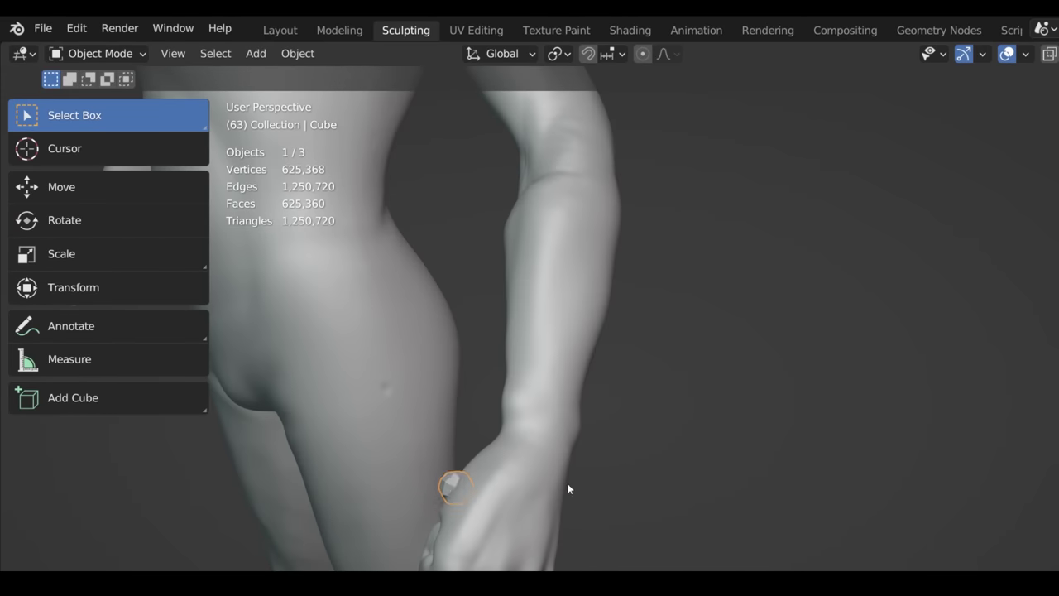
{"action": "key", "text": "Tab"}
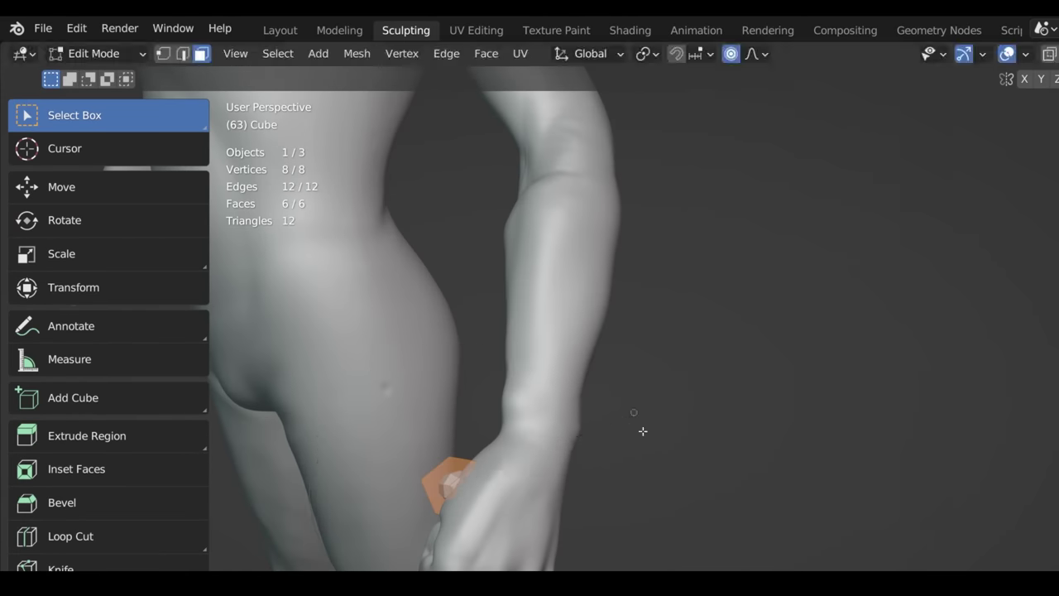
{"action": "middle_click_drag", "start_coordinate": [643, 430], "coordinate": [869, 444]}
Step: Rotate and extrude the cube's end face along the fist, scaling the new end down to form the thumb's first segment
{"action": "key", "text": "3"}
{"action": "left_click", "coordinate": [567, 548]}
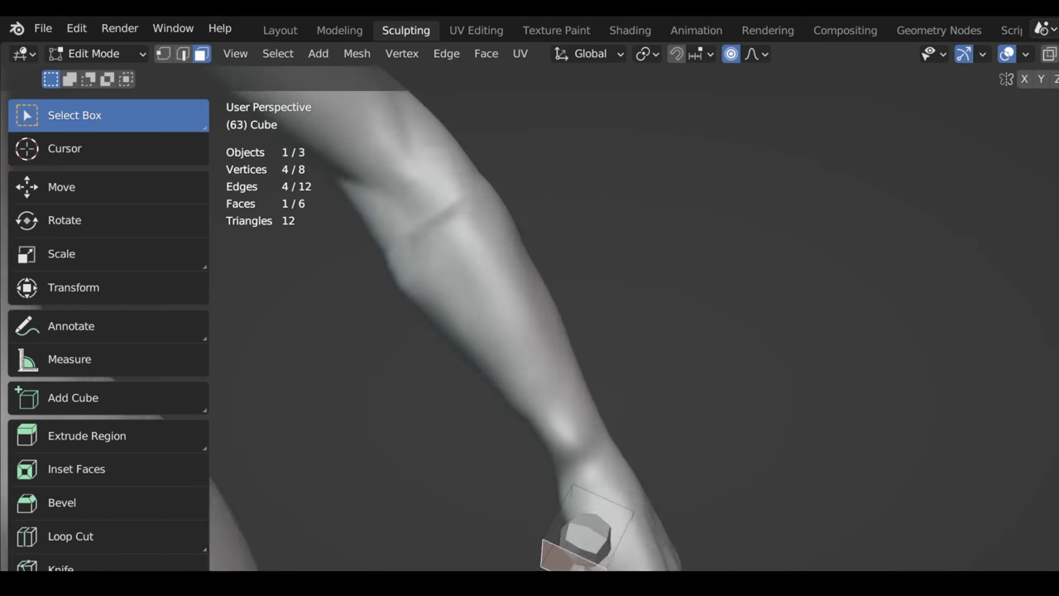
{"action": "key", "text": "r"}
{"action": "key", "text": "e"}
{"action": "left_click", "coordinate": [794, 454]}
{"action": "key", "text": "e"}
{"action": "key", "text": "s"}
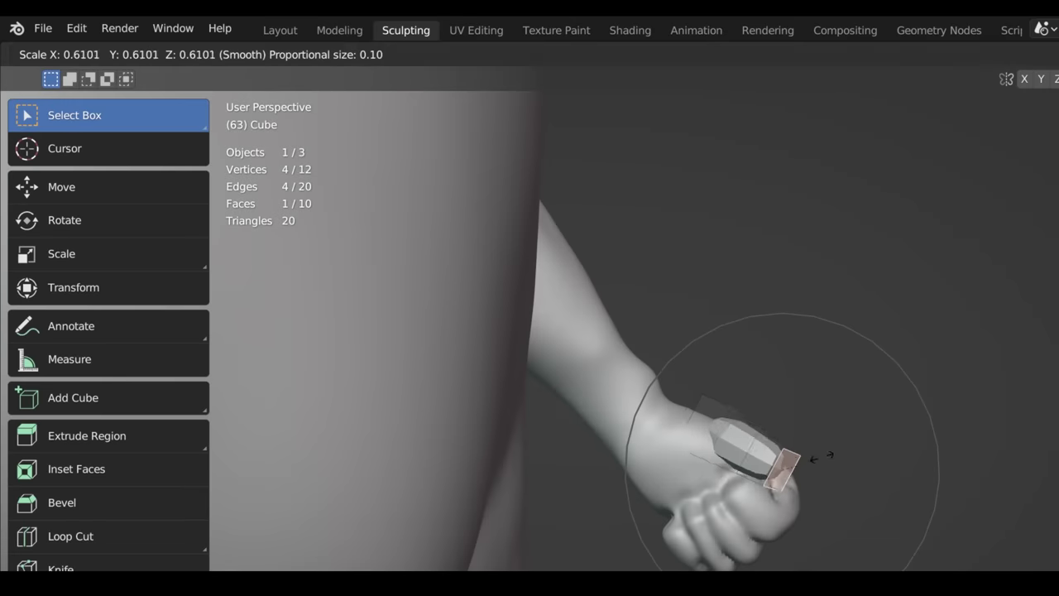
{"action": "left_click", "coordinate": [807, 450]}
Step: Extend the thumb with further extrusions over the fingers and rotate the last end face 37.5 degrees to curl it
{"action": "middle_click_drag", "start_coordinate": [807, 450], "coordinate": [737, 441]}
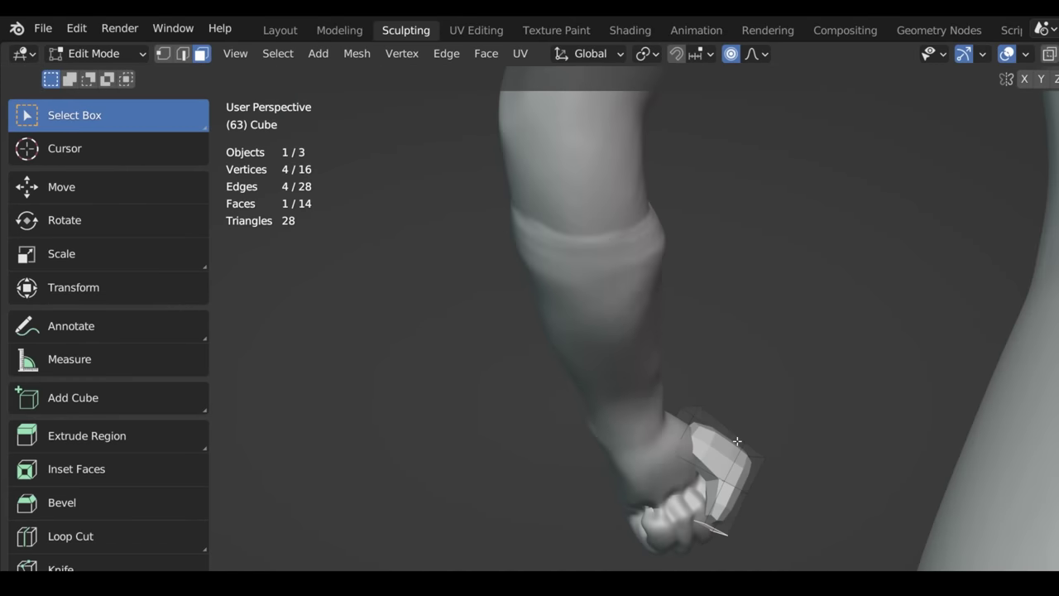
{"action": "left_click", "coordinate": [709, 422]}
{"action": "middle_click_drag", "start_coordinate": [822, 383], "coordinate": [743, 561]}
{"action": "left_click", "coordinate": [743, 561], "text": "shift"}
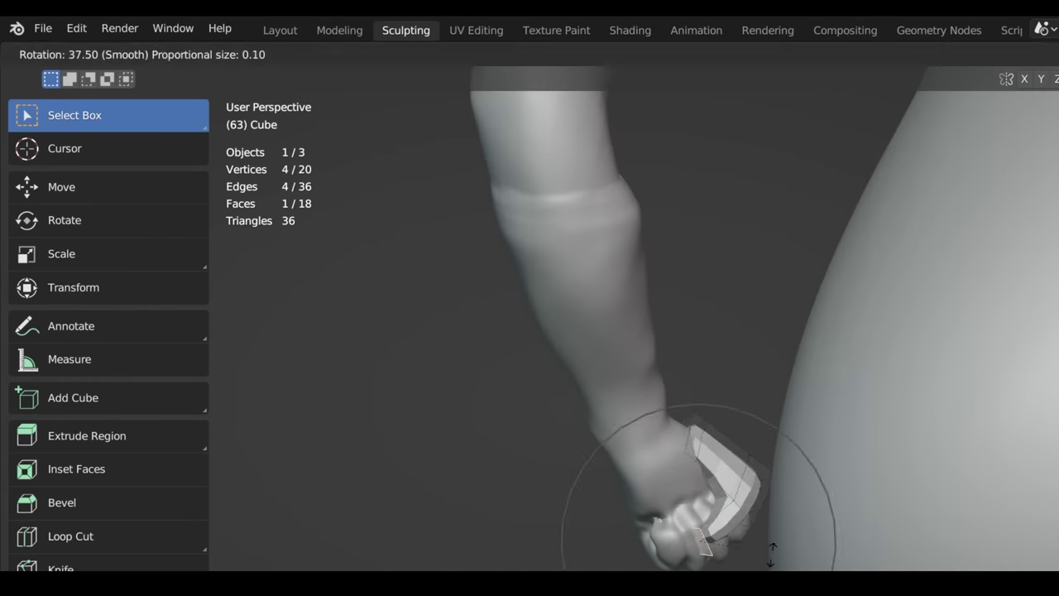
{"action": "left_click", "coordinate": [772, 553]}
Step: Add a loop cut across the thumb mesh and reposition an edge at its wrist end
{"action": "key", "text": "ctrl+r"}
{"action": "left_click", "coordinate": [709, 484]}
{"action": "middle_click_drag", "start_coordinate": [710, 483], "coordinate": [634, 468]}
{"action": "left_click", "coordinate": [635, 468]}
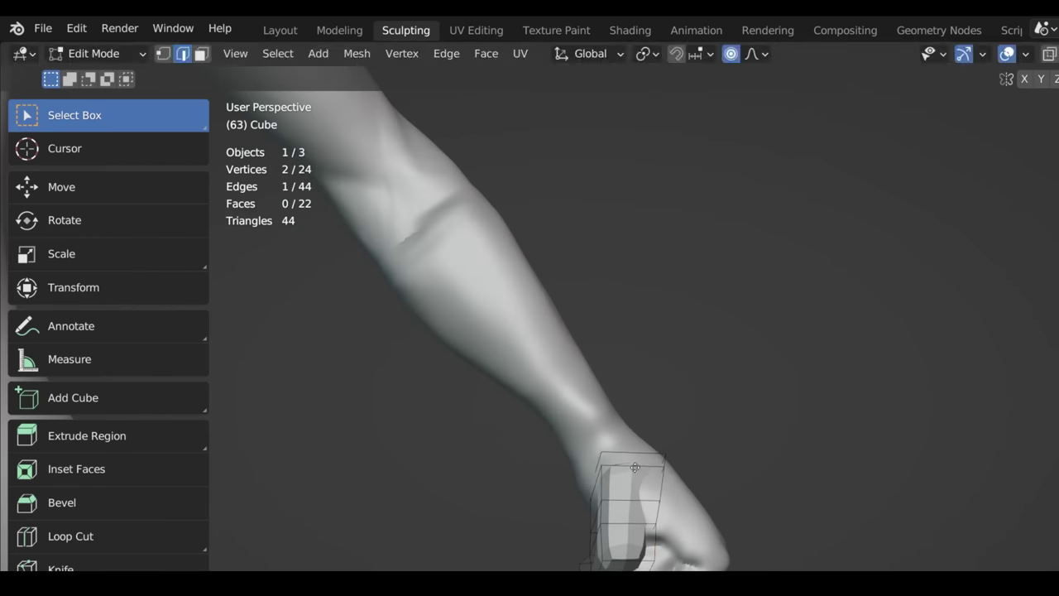
{"action": "left_click", "coordinate": [685, 455]}
Step: Check the thumb in Object Mode, return to edge editing and add another loop cut to it
{"action": "key", "text": "Tab"}
{"action": "middle_click_drag", "start_coordinate": [700, 392], "coordinate": [593, 515]}
{"action": "key", "text": "Tab"}
{"action": "key", "text": "2"}
{"action": "left_click", "coordinate": [693, 505]}
{"action": "middle_click_drag", "start_coordinate": [692, 506], "coordinate": [488, 446]}
{"action": "key", "text": "ctrl+r"}
{"action": "left_click", "coordinate": [716, 472]}
{"action": "left_click", "coordinate": [716, 473]}
Step: Select edges at the thumb's base and move them to fit the thumb against the hand
{"action": "left_click", "coordinate": [677, 550], "text": "shift"}
{"action": "key", "text": "g"}
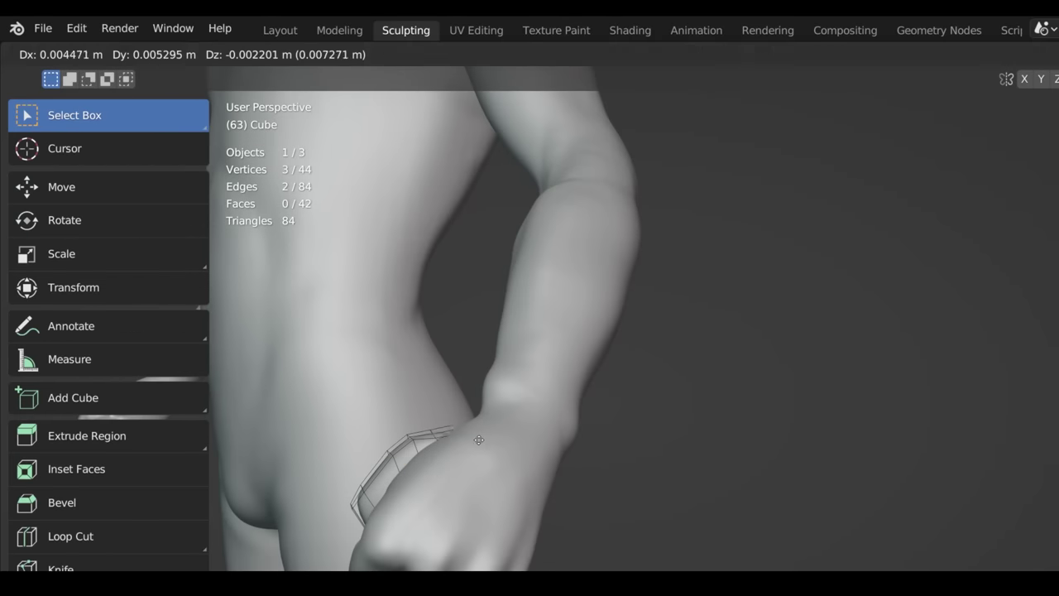
{"action": "left_click", "coordinate": [397, 447], "text": "shift"}
{"action": "middle_click_drag", "start_coordinate": [397, 447], "coordinate": [668, 496]}
{"action": "left_click", "coordinate": [604, 513], "text": "shift"}
{"action": "left_click", "coordinate": [668, 495]}
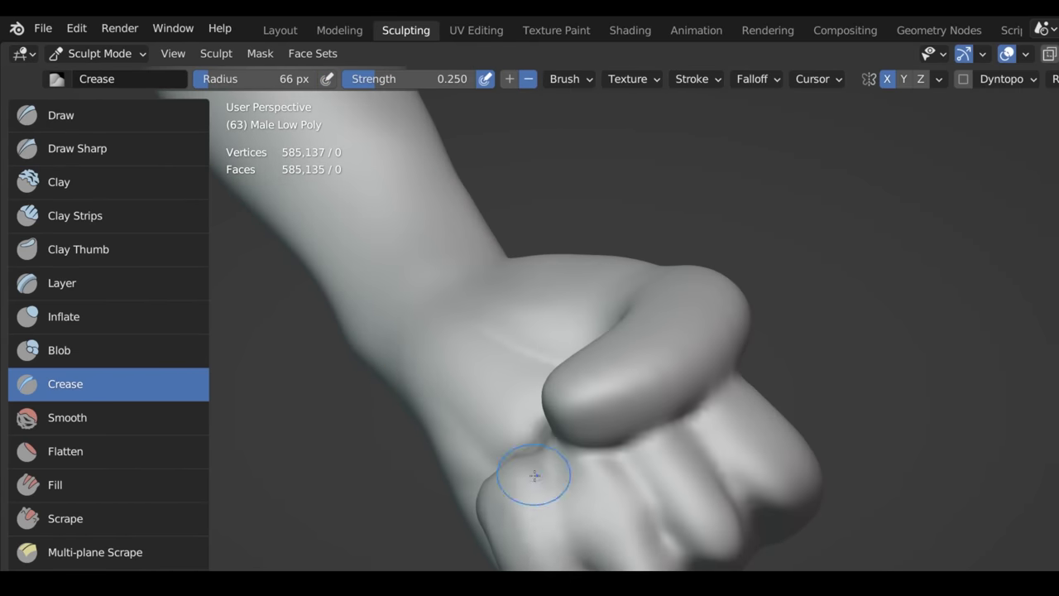
Step: Refine the fist and head with the Crease and Grab brushes, and remesh the body at a finer resolution
{"action": "middle_click_drag", "start_coordinate": [534, 475], "coordinate": [618, 401]}
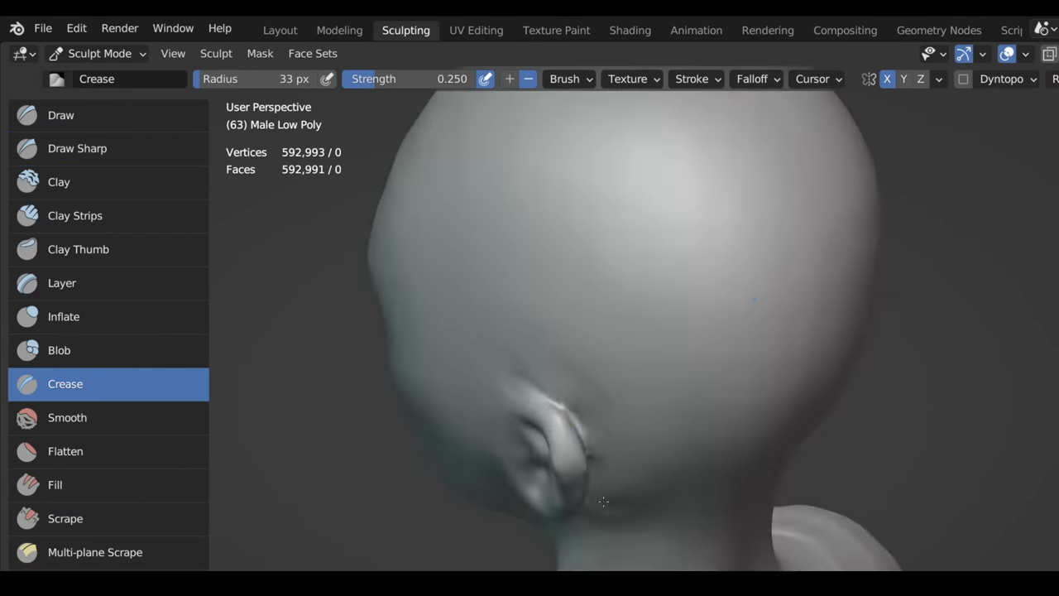
{"action": "middle_click_drag", "start_coordinate": [711, 206], "coordinate": [734, 307]}
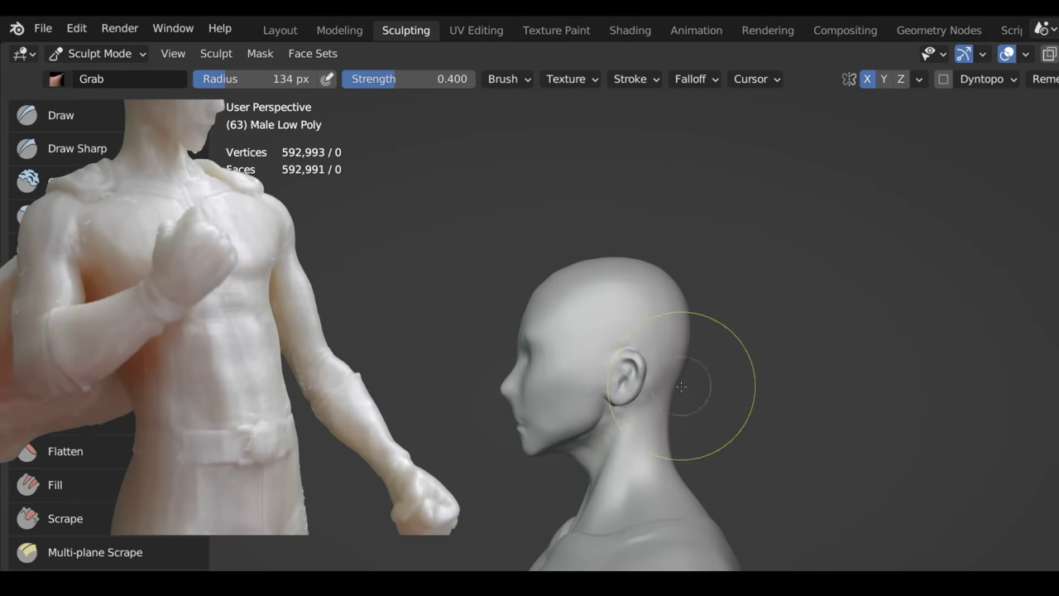
{"action": "middle_click_drag", "start_coordinate": [697, 378], "coordinate": [732, 354]}
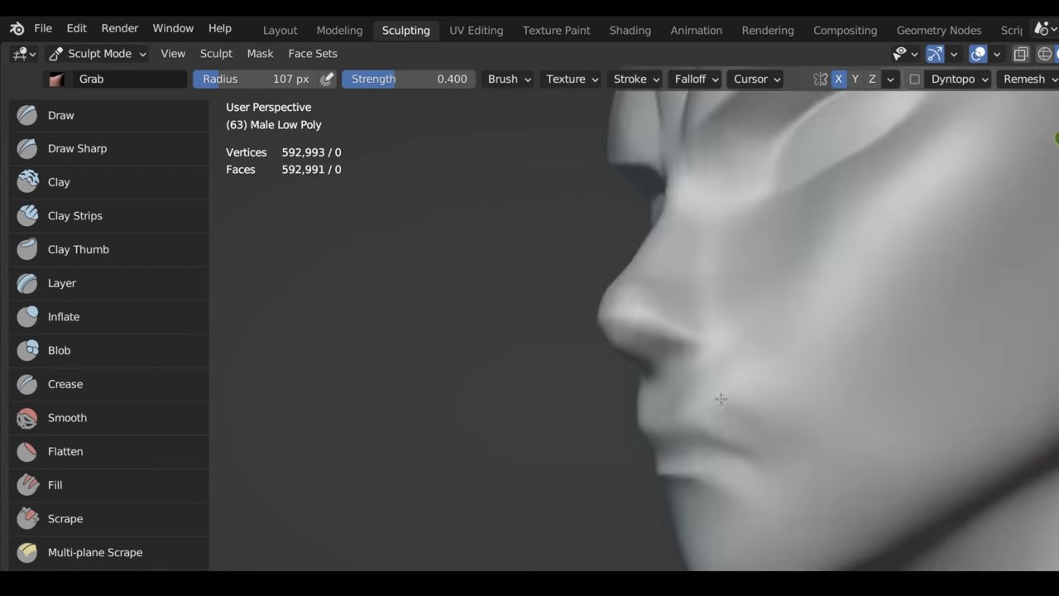
{"action": "left_click", "coordinate": [1049, 78]}
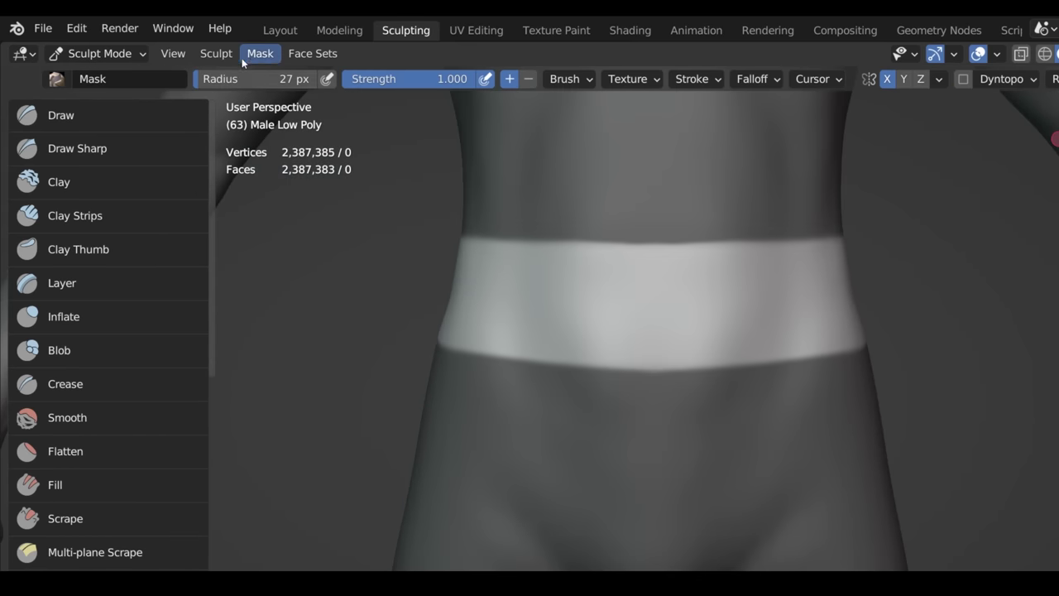
Step: Extract the waist band as a solid mesh with Mask Extract, using threshold 0.500 and 4 smooth iterations
{"action": "left_click", "coordinate": [244, 55]}
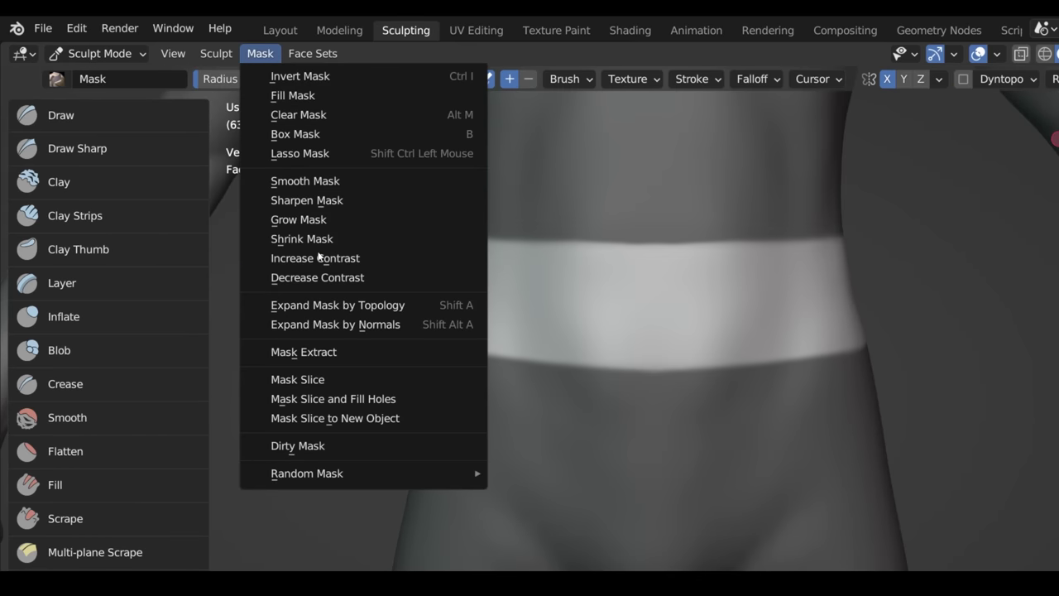
{"action": "left_click", "coordinate": [337, 352]}
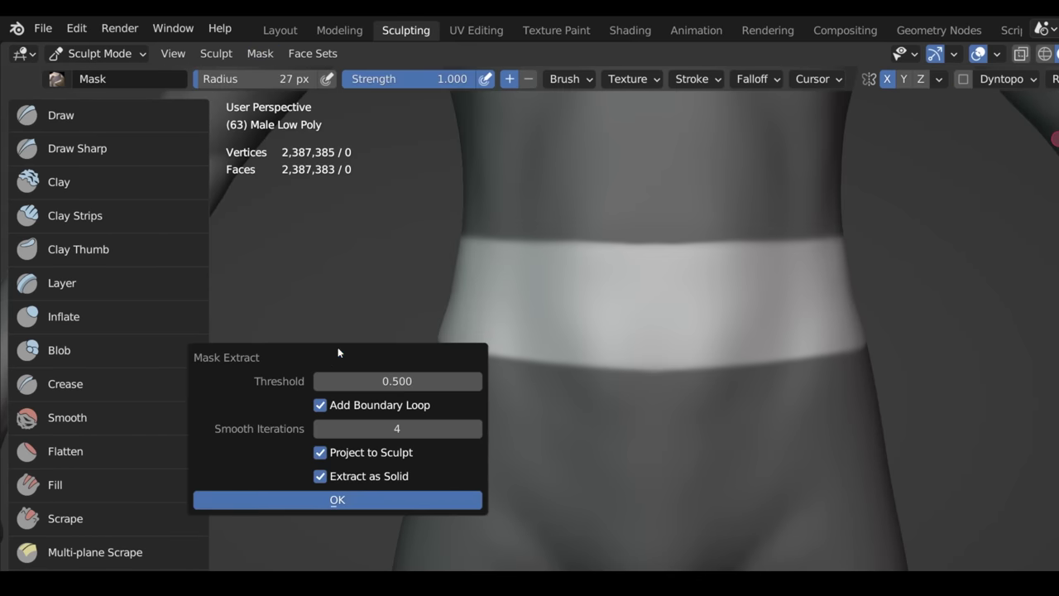
{"action": "left_click", "coordinate": [338, 500]}
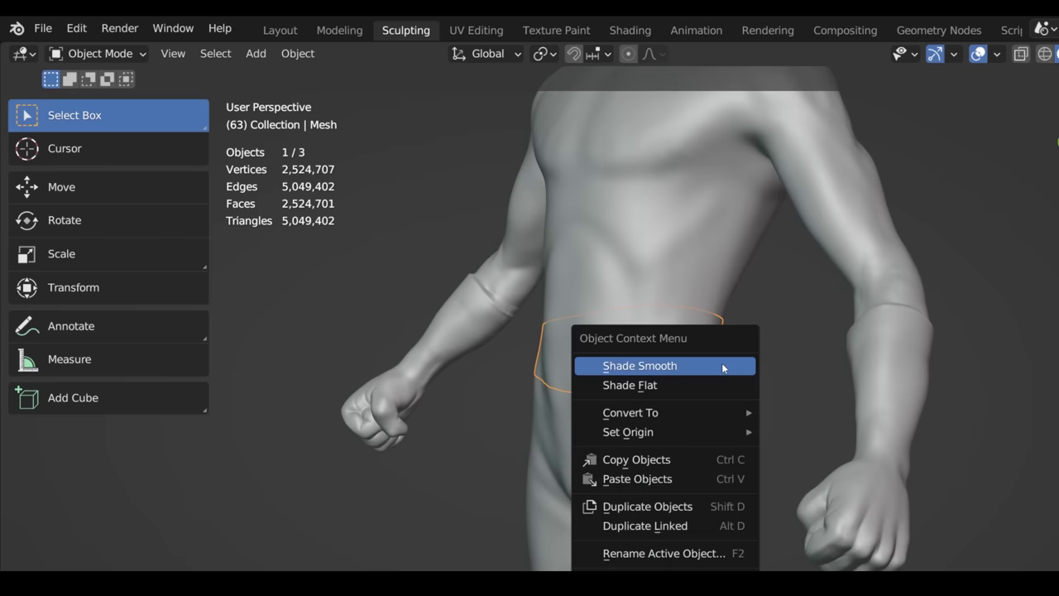
Step: Set the extracted waist band's origin to its geometry and scale it up slightly around the waist
{"action": "mouse_move", "coordinate": [662, 431]}
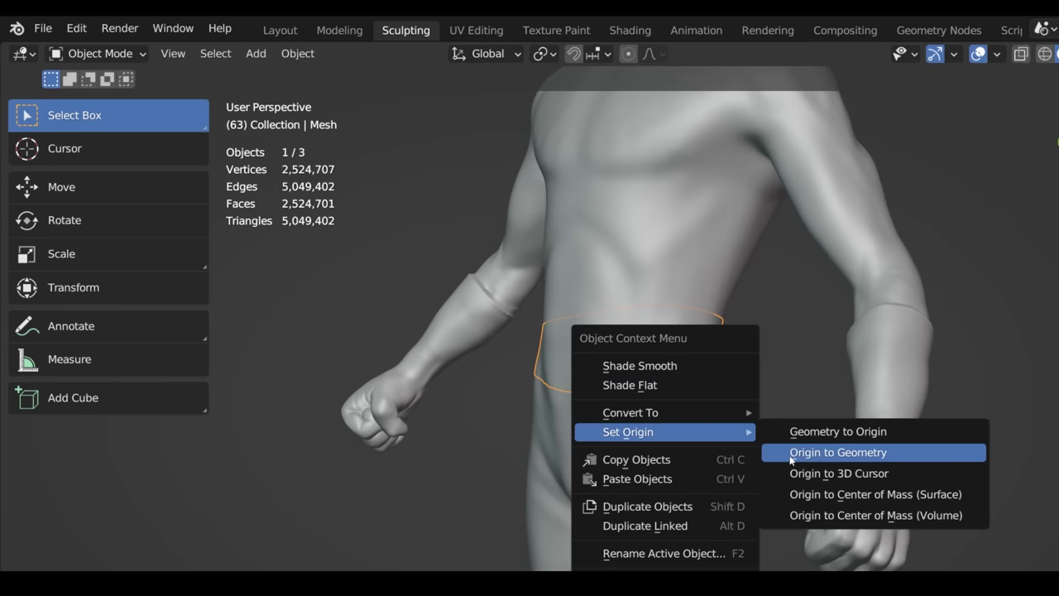
{"action": "left_click", "coordinate": [797, 456]}
{"action": "key", "text": "s"}
{"action": "left_click", "coordinate": [767, 386]}
{"action": "middle_click_drag", "start_coordinate": [767, 386], "coordinate": [784, 371]}
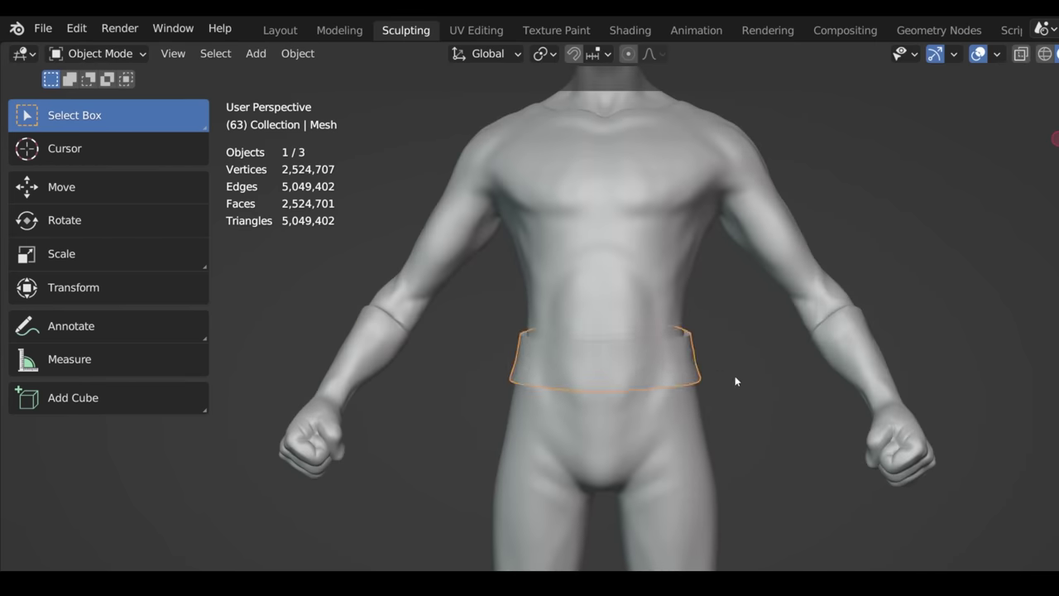
Step: Enter Sculpt Mode on the extracted waist band and set its remesh voxel size to 0.0010
{"action": "left_click", "coordinate": [735, 376]}
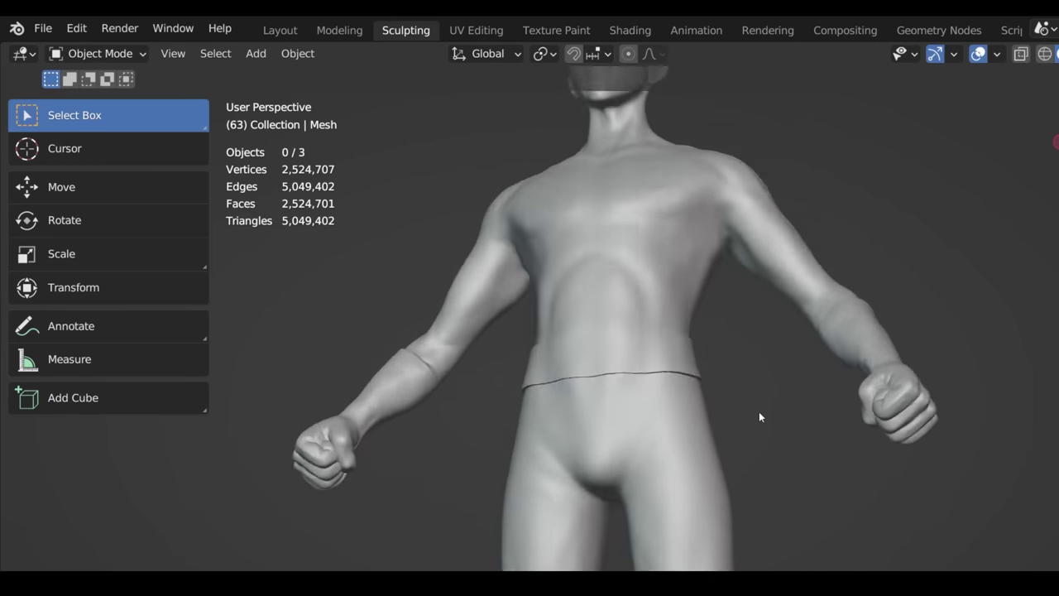
{"action": "scroll", "coordinate": [758, 416], "scroll_direction": "up", "scroll_amount": 5}
{"action": "left_click", "coordinate": [742, 290]}
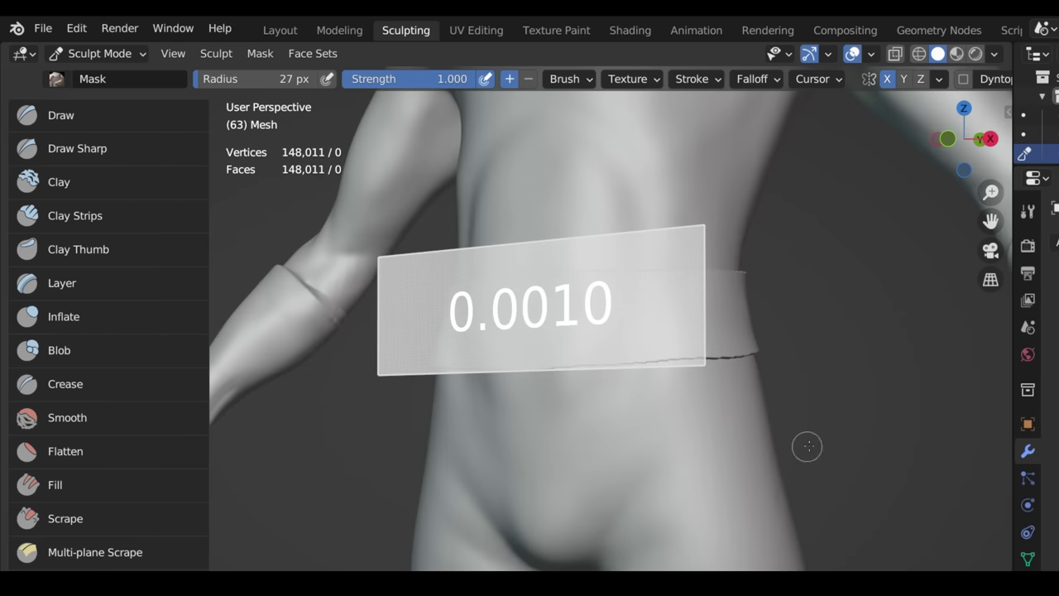
{"action": "middle_click_drag", "start_coordinate": [614, 362], "coordinate": [650, 364]}
{"action": "mouse_move", "coordinate": [453, 335]}
{"action": "middle_mouse_down"}
{"action": "mouse_move", "coordinate": [95, 332]}
{"action": "mouse_move", "coordinate": [74, 364]}
{"action": "middle_mouse_up"}
Step: Sharpen the waist band's edges with the Crease brush, and select the round buckle plate on the belt
{"action": "left_click", "coordinate": [65, 383]}
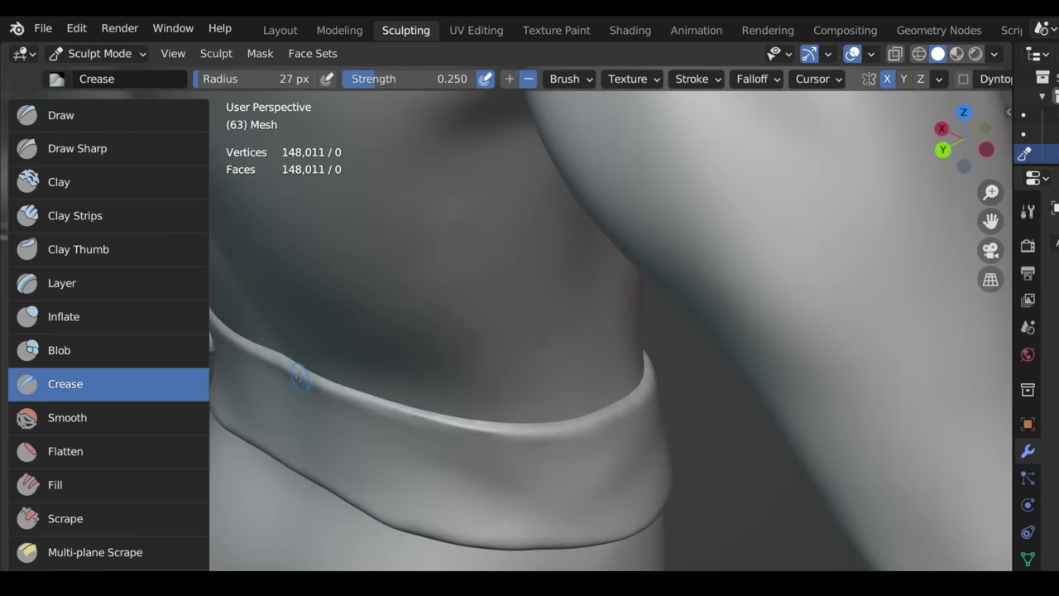
{"action": "middle_click_drag", "start_coordinate": [397, 364], "coordinate": [470, 365]}
{"action": "middle_click_drag", "start_coordinate": [655, 383], "coordinate": [515, 442]}
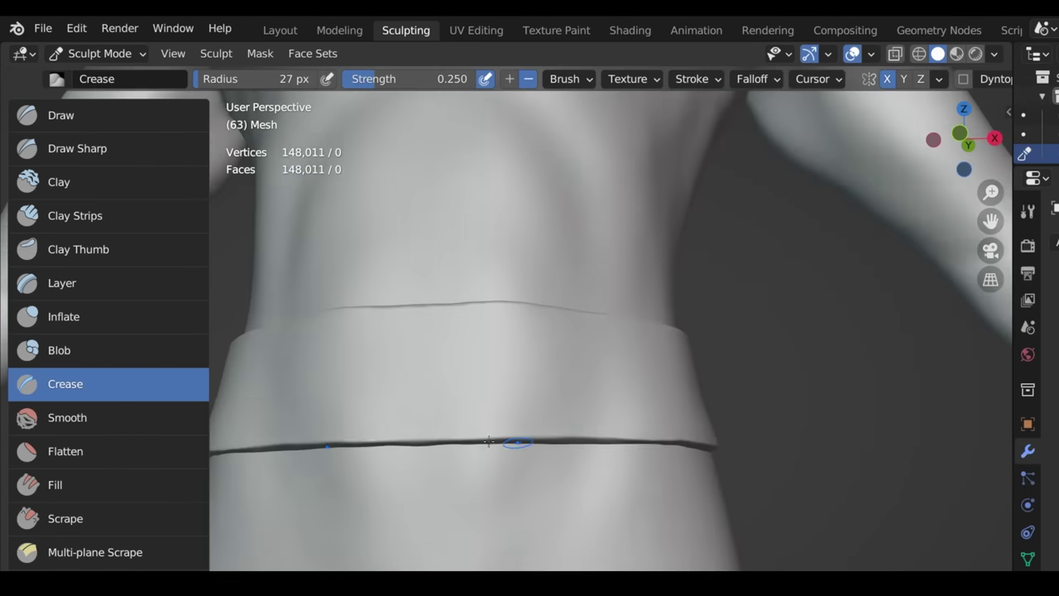
{"action": "scroll", "coordinate": [515, 441], "scroll_direction": "down", "scroll_amount": 6}
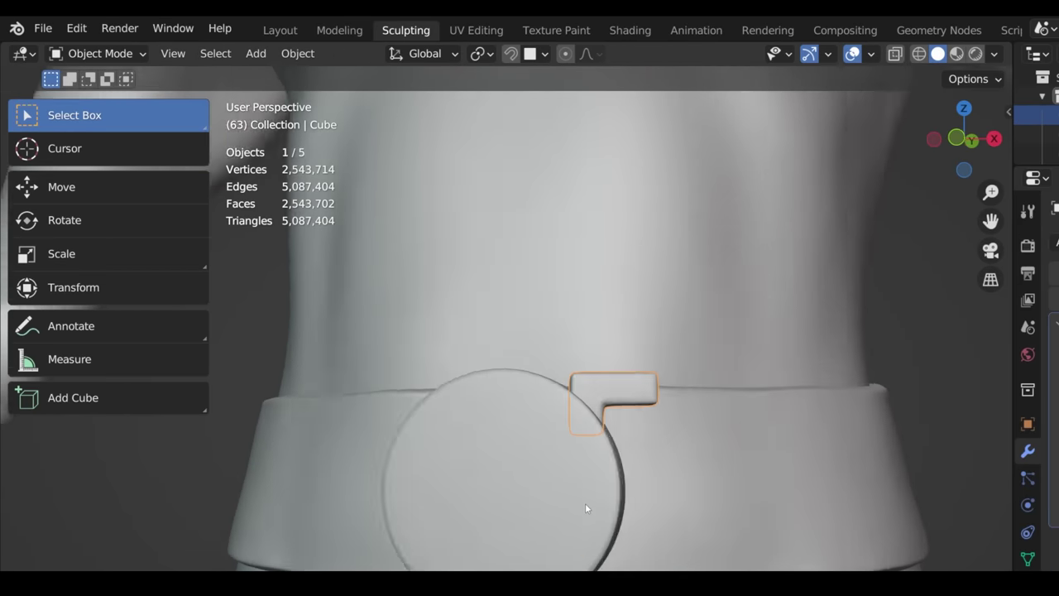
{"action": "left_click", "coordinate": [584, 503]}
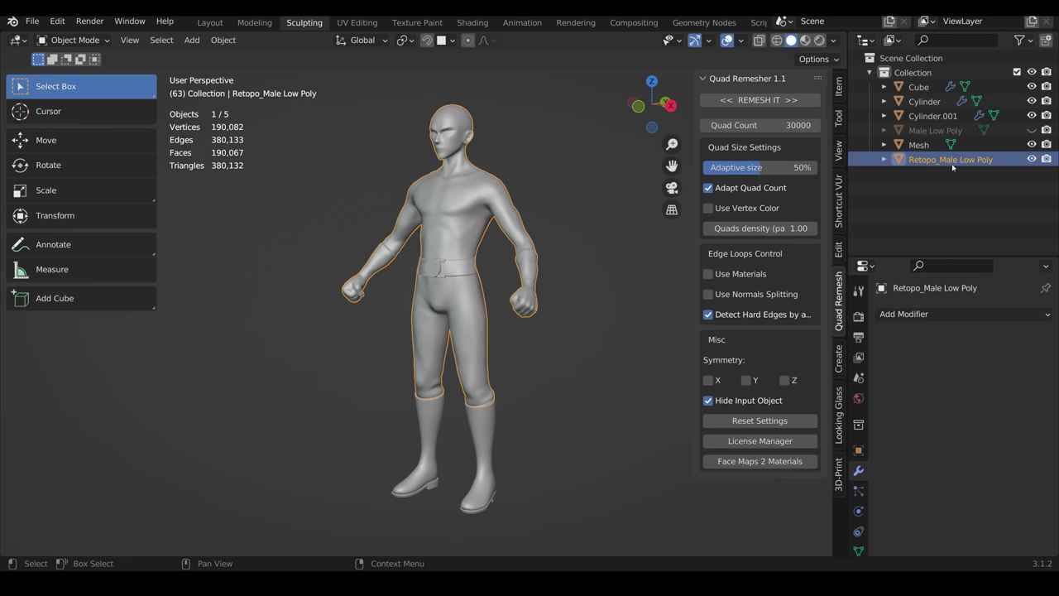
Step: Show the Male Low Poly sculpt instead of Retopo_Male Low Poly and rename the sculpt male hp
{"action": "scroll", "coordinate": [574, 232], "scroll_direction": "up", "scroll_amount": 5}
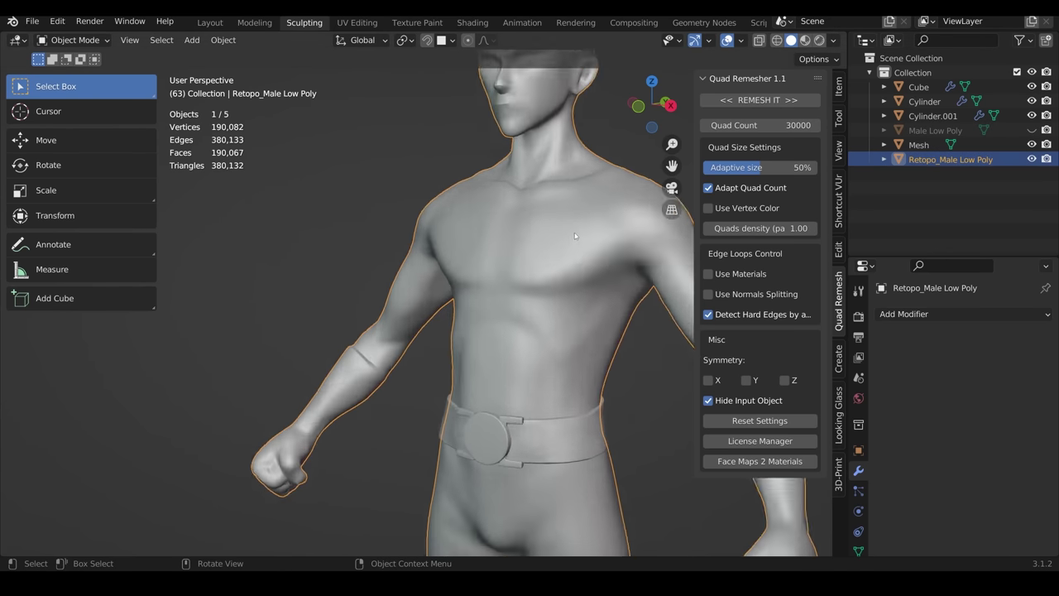
{"action": "middle_click_drag", "start_coordinate": [575, 236], "coordinate": [451, 190]}
{"action": "middle_click_drag", "start_coordinate": [544, 368], "coordinate": [395, 187]}
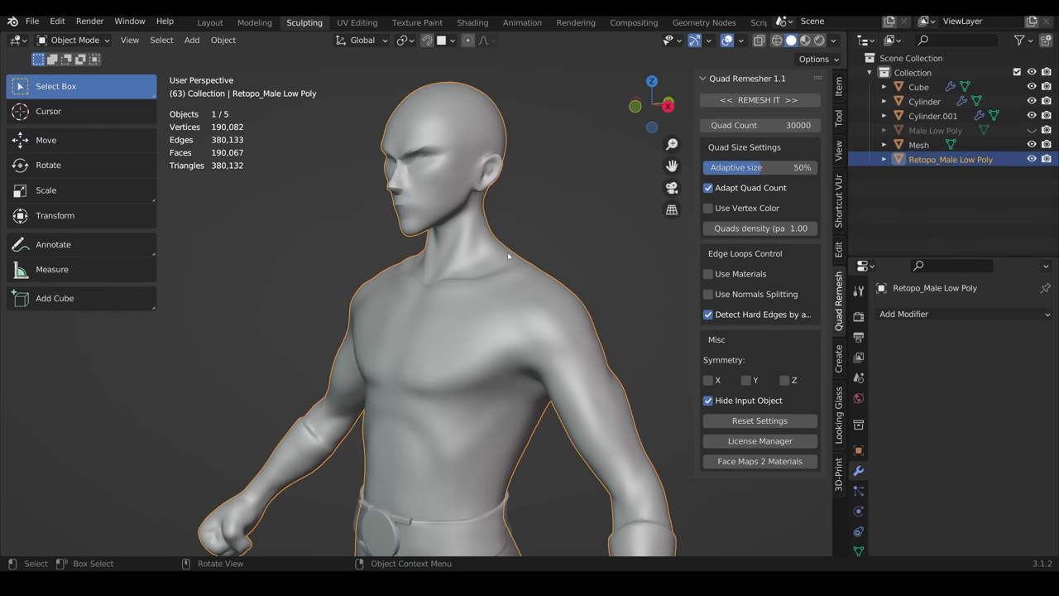
{"action": "middle_click_drag", "start_coordinate": [507, 251], "coordinate": [598, 228]}
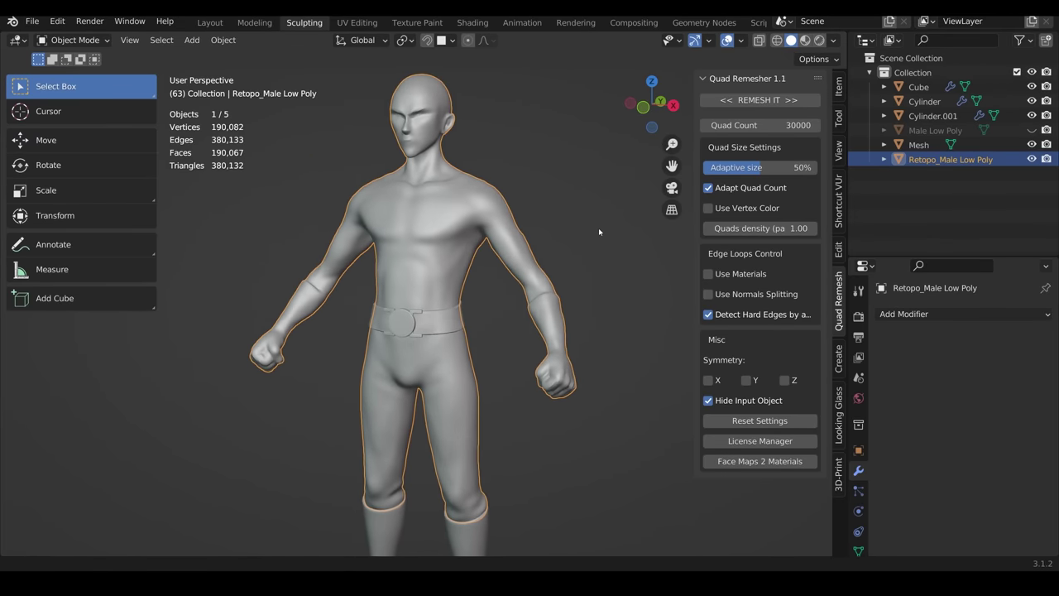
{"action": "left_click", "coordinate": [1031, 130]}
{"action": "left_click", "coordinate": [935, 130]}
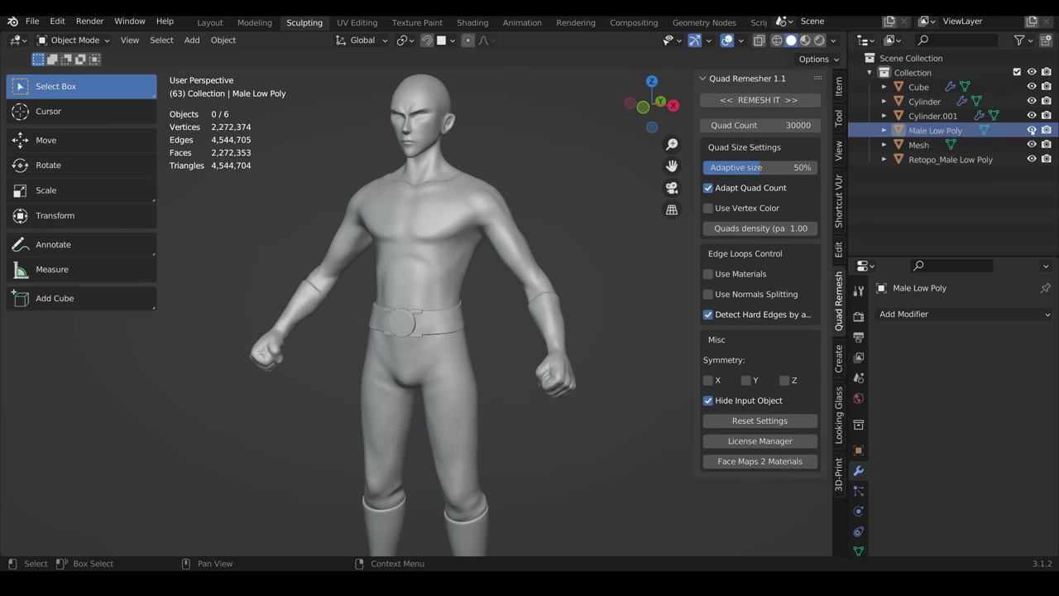
{"action": "left_click", "coordinate": [1032, 159]}
{"action": "double_click", "coordinate": [934, 130]}
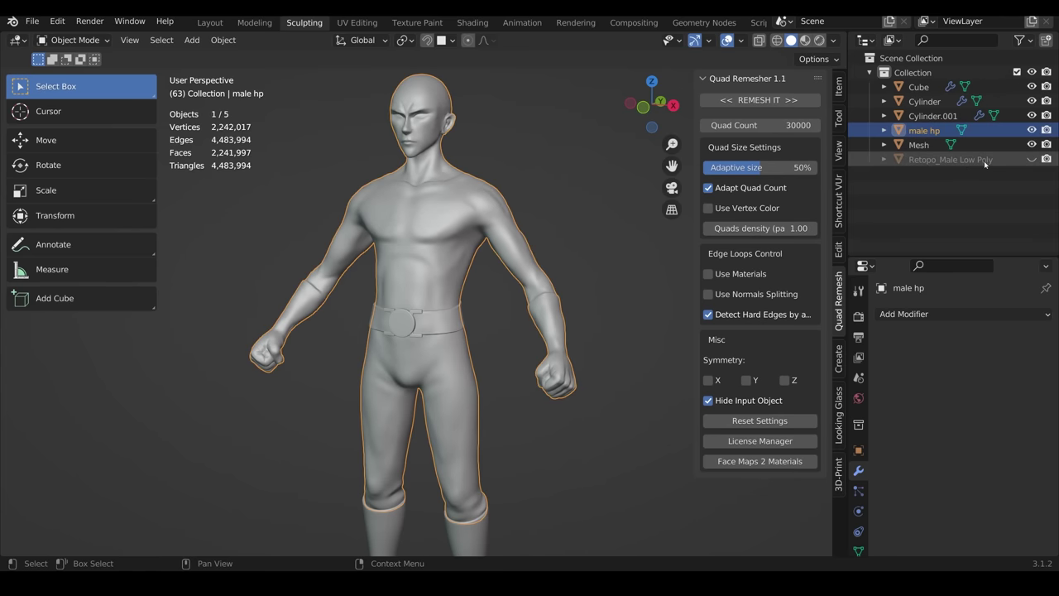
Step: Unhide Retopo_Male Low Poly and give it a Multiresolution modifier subdivided to level 2
{"action": "left_click", "coordinate": [950, 160]}
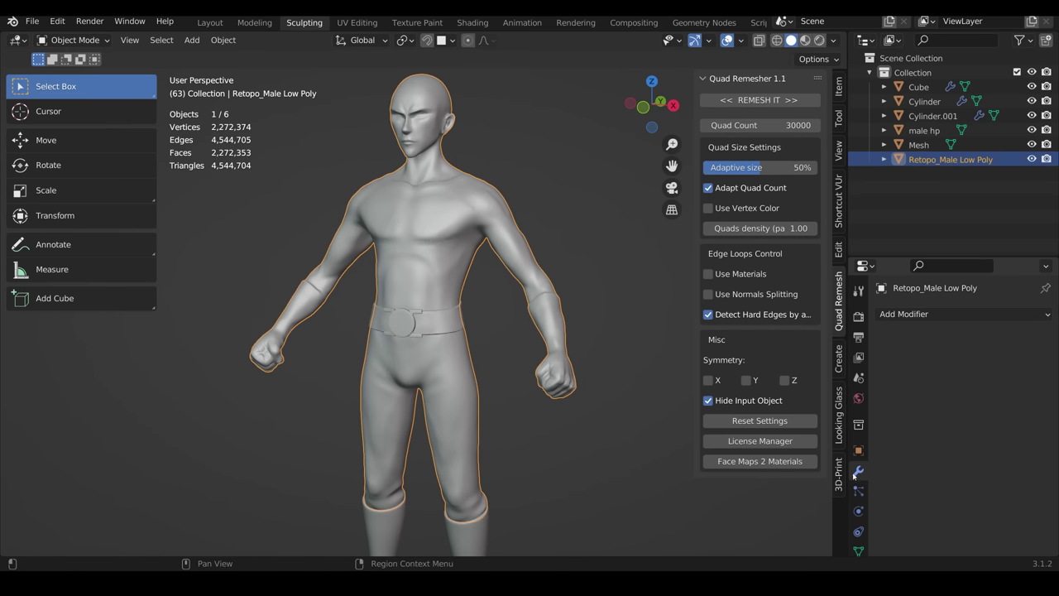
{"action": "left_click", "coordinate": [918, 314]}
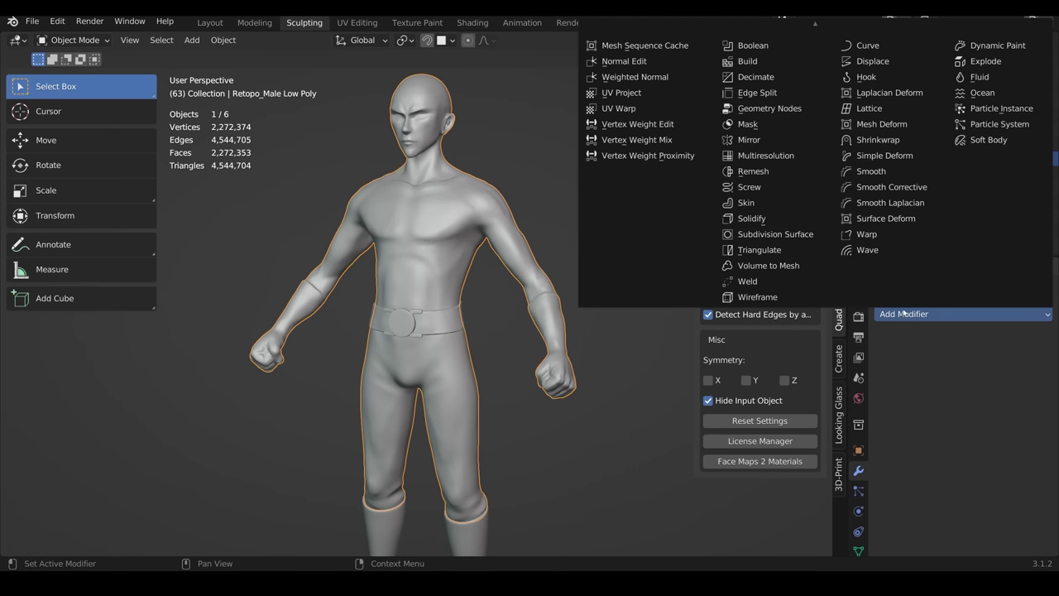
{"action": "left_click", "coordinate": [773, 157]}
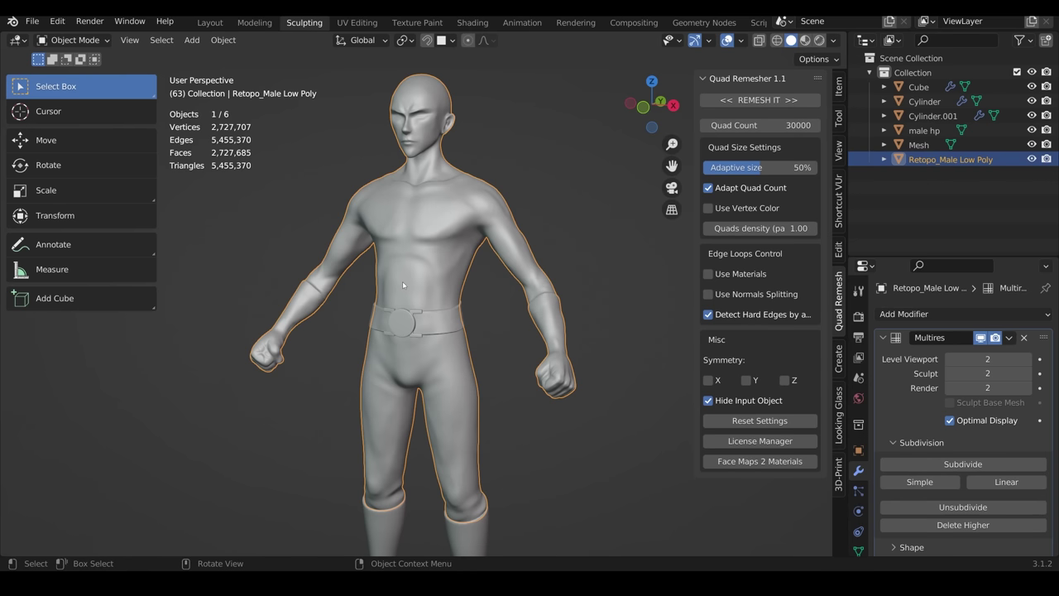
{"action": "scroll", "coordinate": [454, 158], "scroll_direction": "up", "scroll_amount": 6}
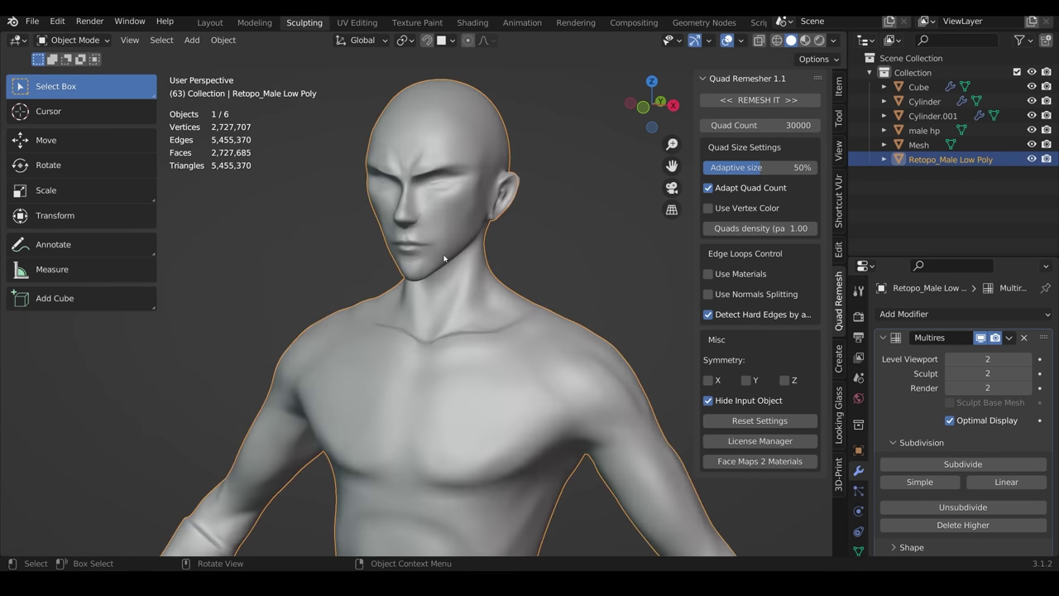
{"action": "middle_click_drag", "start_coordinate": [416, 248], "coordinate": [513, 212]}
{"action": "middle_click_drag", "start_coordinate": [505, 335], "coordinate": [538, 328]}
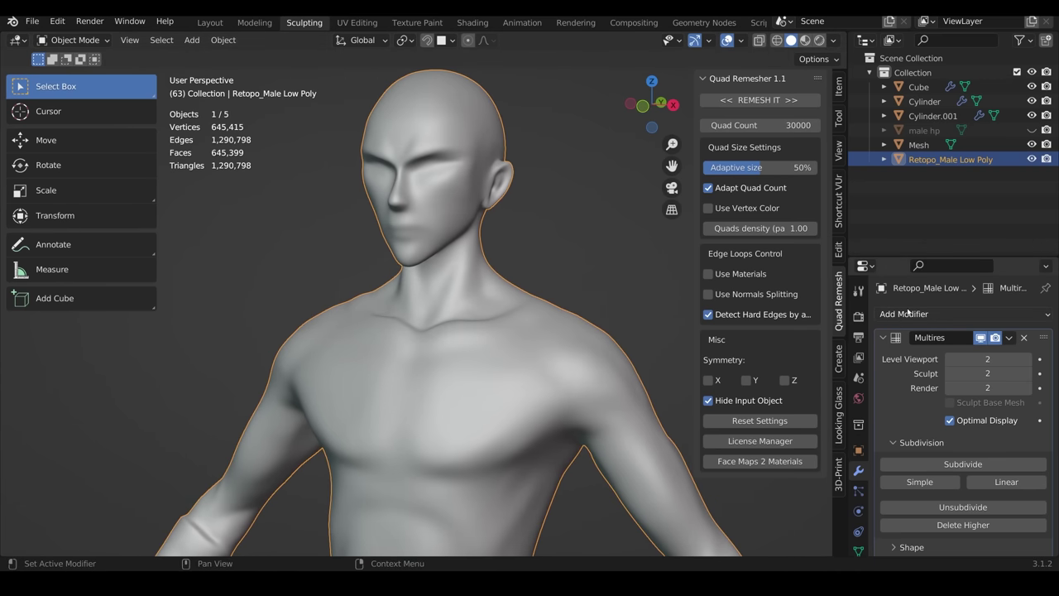
Step: Add a Shrinkwrap modifier to the retopologized body, targeting male hp with snap mode Above Surface
{"action": "left_click", "coordinate": [945, 314]}
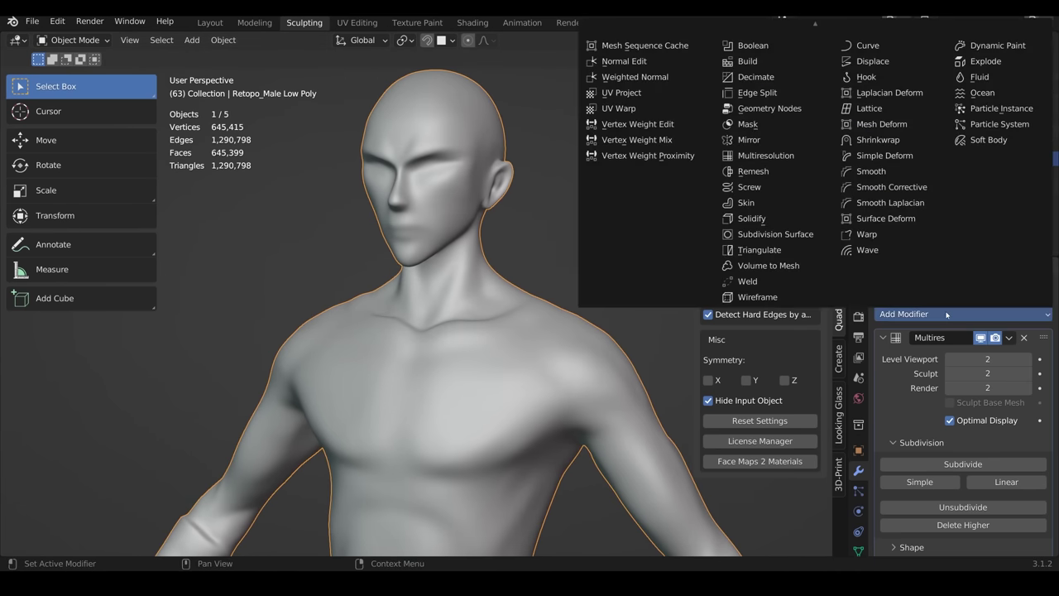
{"action": "left_click", "coordinate": [877, 140]}
{"action": "scroll", "coordinate": [996, 379], "scroll_direction": "down", "scroll_amount": 5}
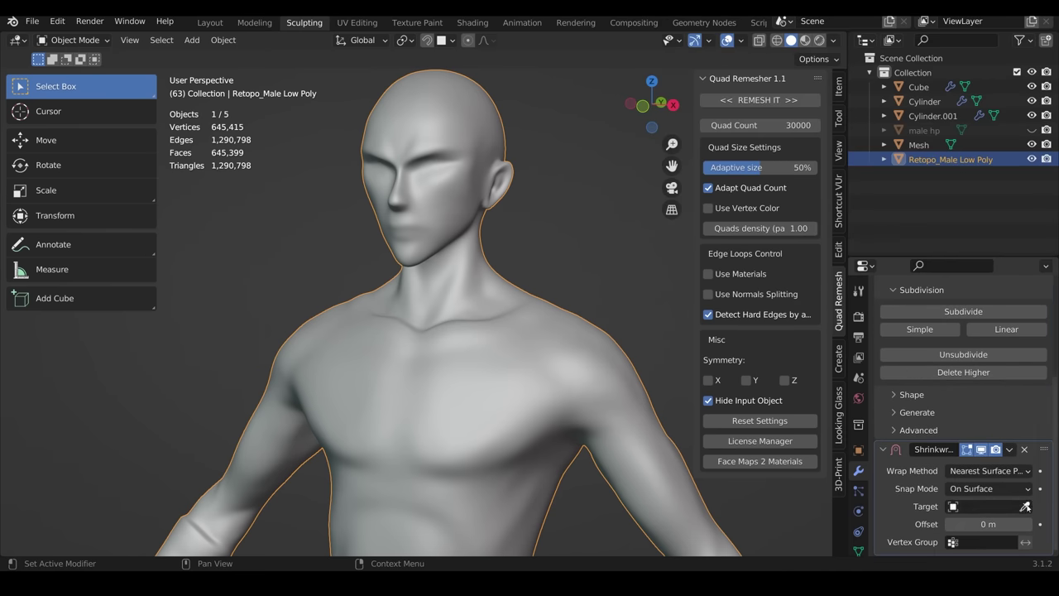
{"action": "left_click", "coordinate": [928, 130]}
{"action": "middle_click_drag", "start_coordinate": [496, 285], "coordinate": [541, 298]}
{"action": "scroll", "coordinate": [546, 283], "scroll_direction": "up", "scroll_amount": 4}
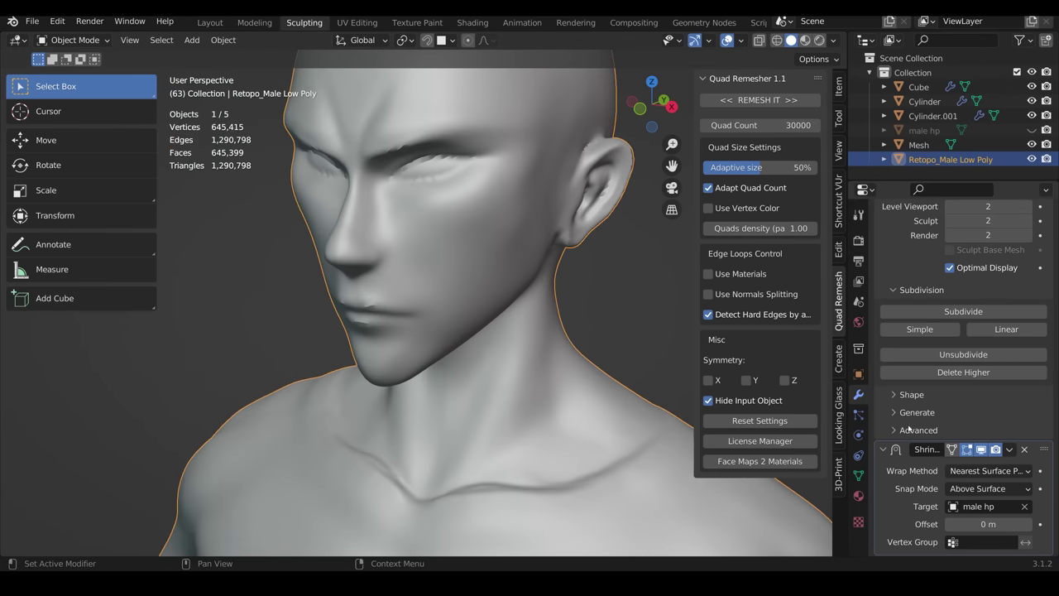
Step: Set the Shrinkwrap wrap method to Project and enable the Negative direction
{"action": "left_click", "coordinate": [1023, 471]}
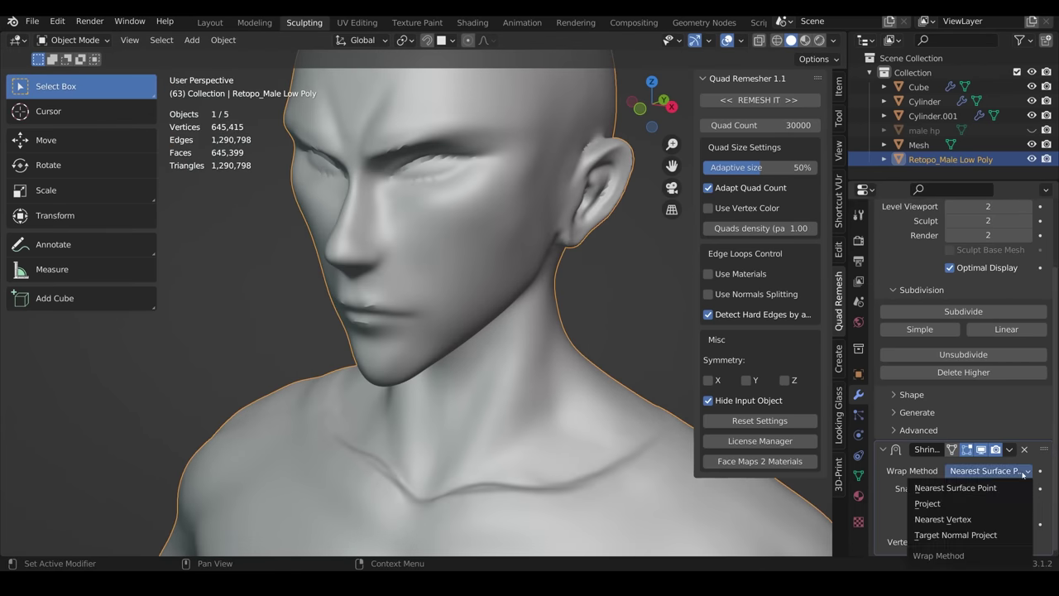
{"action": "left_click", "coordinate": [945, 503]}
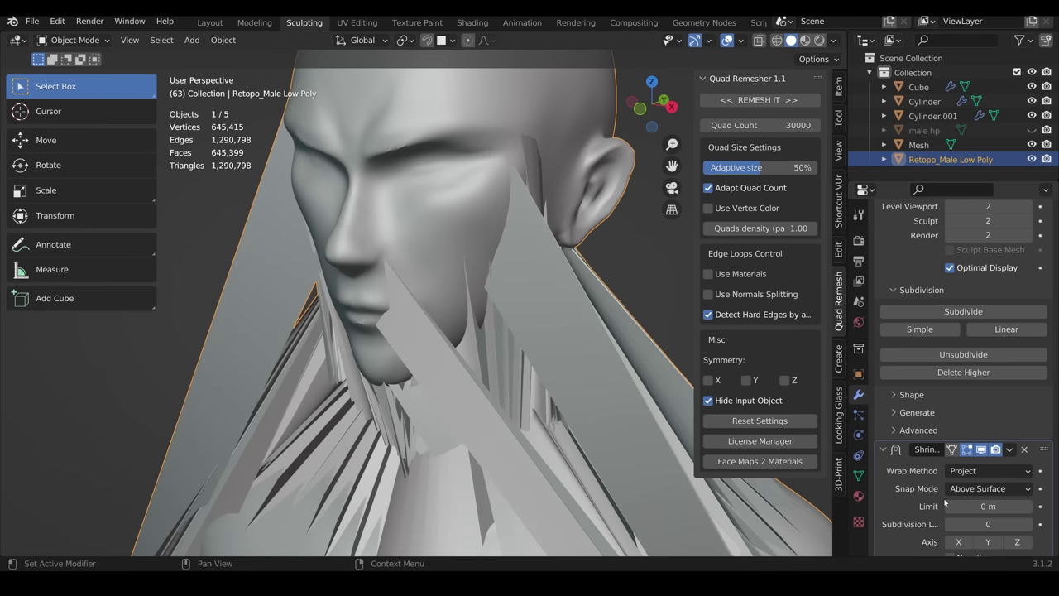
{"action": "scroll", "coordinate": [1034, 460], "scroll_direction": "down", "scroll_amount": 4}
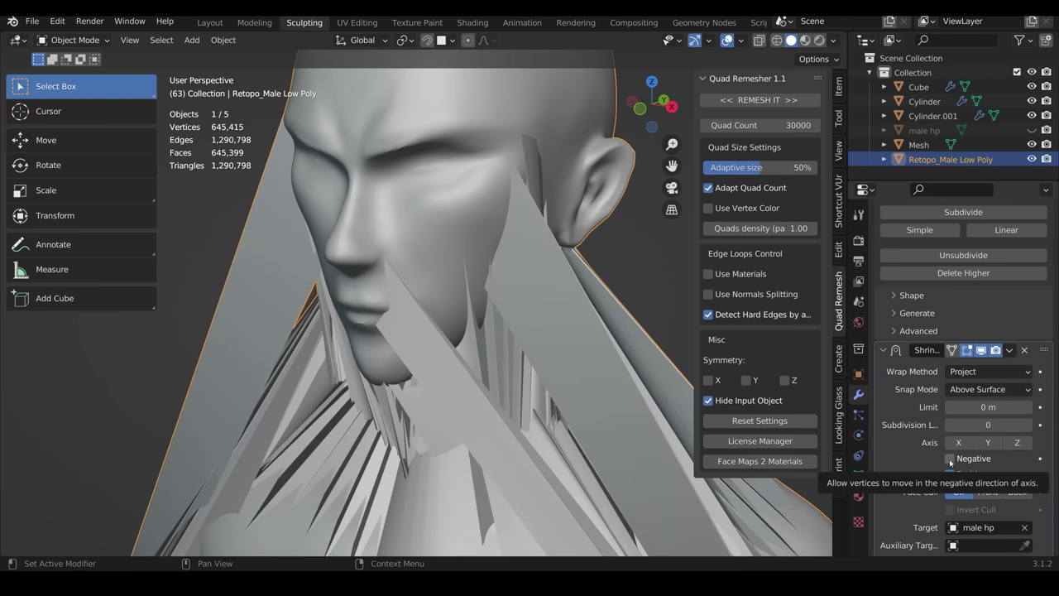
{"action": "left_click", "coordinate": [949, 458]}
{"action": "middle_click_drag", "start_coordinate": [470, 284], "coordinate": [474, 284]}
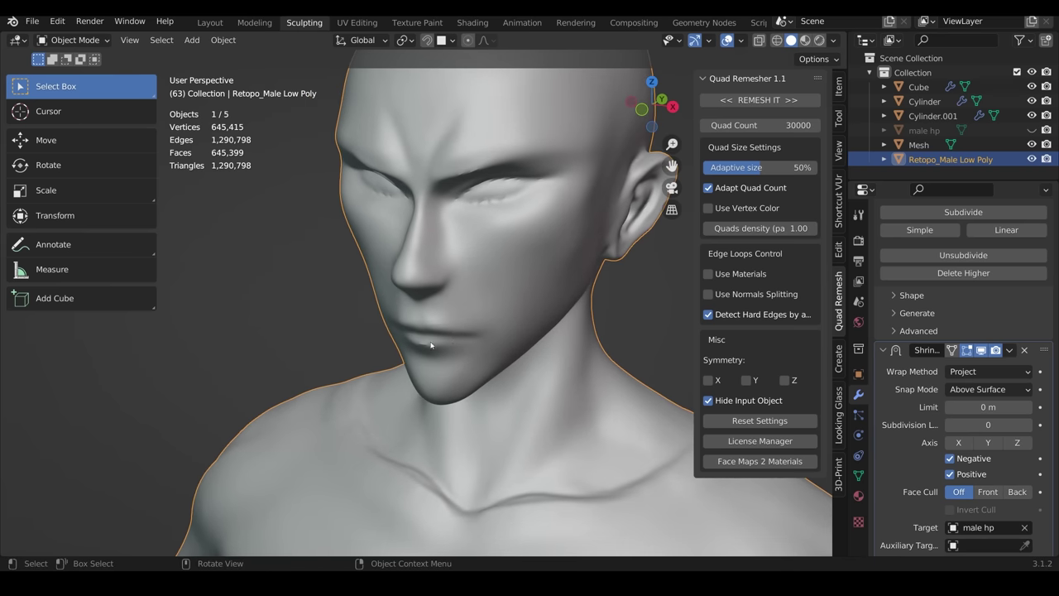
Step: Switch the Shrinkwrap wrap method to Nearest Surface Point and back to Project to compare the face detail
{"action": "left_click", "coordinate": [985, 370]}
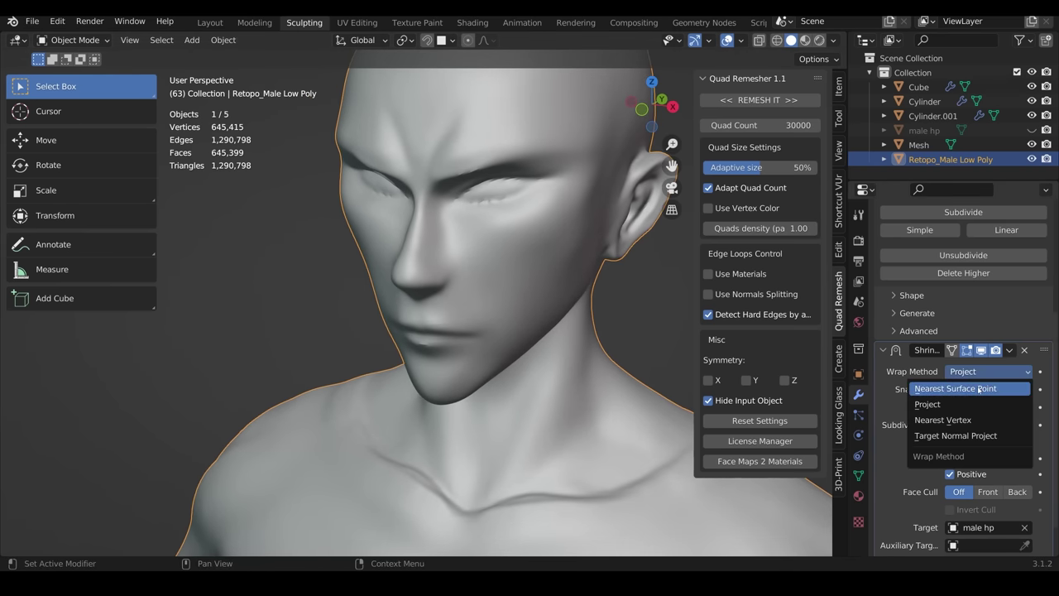
{"action": "left_click", "coordinate": [979, 388]}
{"action": "left_click", "coordinate": [985, 470]}
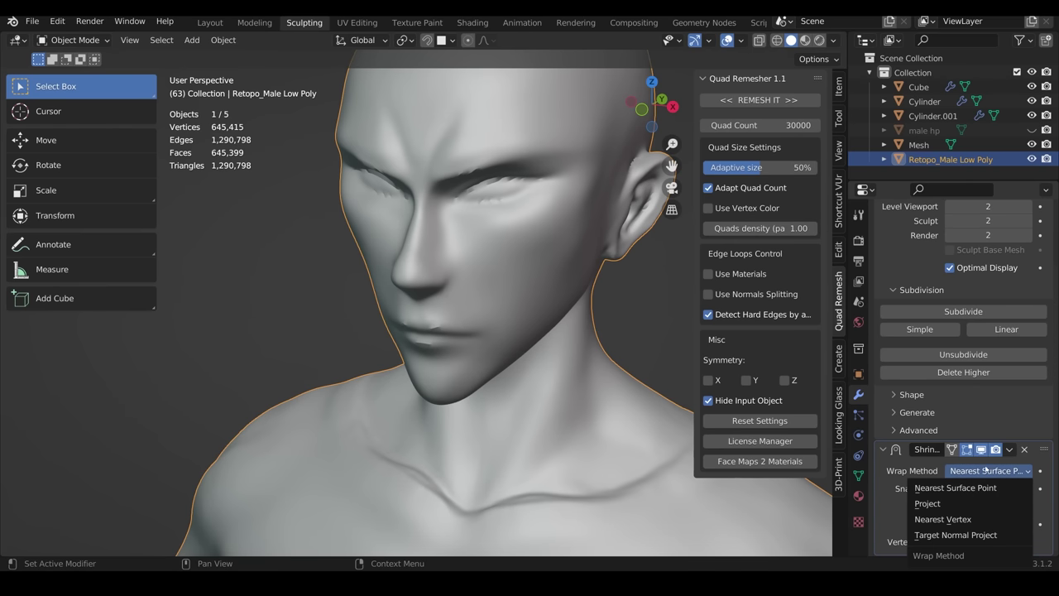
{"action": "left_click", "coordinate": [943, 503]}
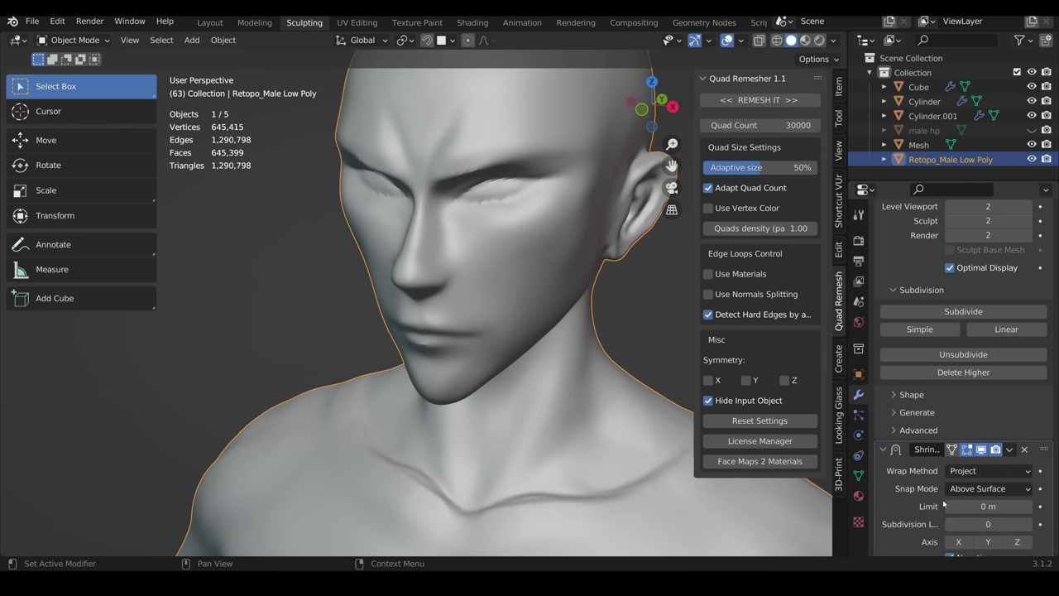
{"action": "middle_click_drag", "start_coordinate": [232, 298], "coordinate": [455, 300]}
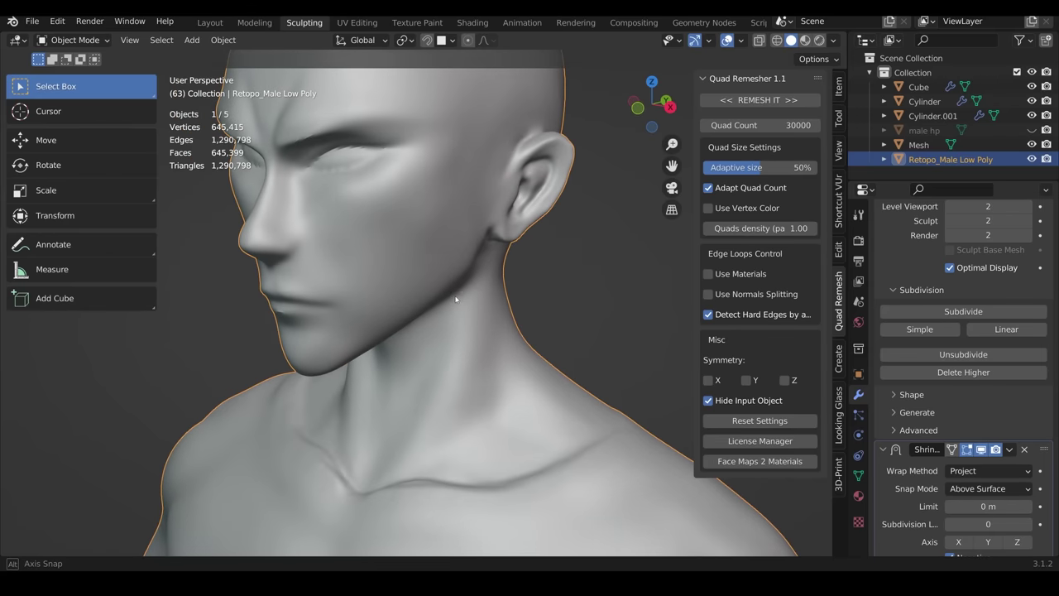
Step: Subdivide the Multires modifier to level 3 and apply the Shrinkwrap modifier to capture the sculpted detail
{"action": "scroll", "coordinate": [1033, 284], "scroll_direction": "up", "scroll_amount": 2}
{"action": "left_click", "coordinate": [976, 360]}
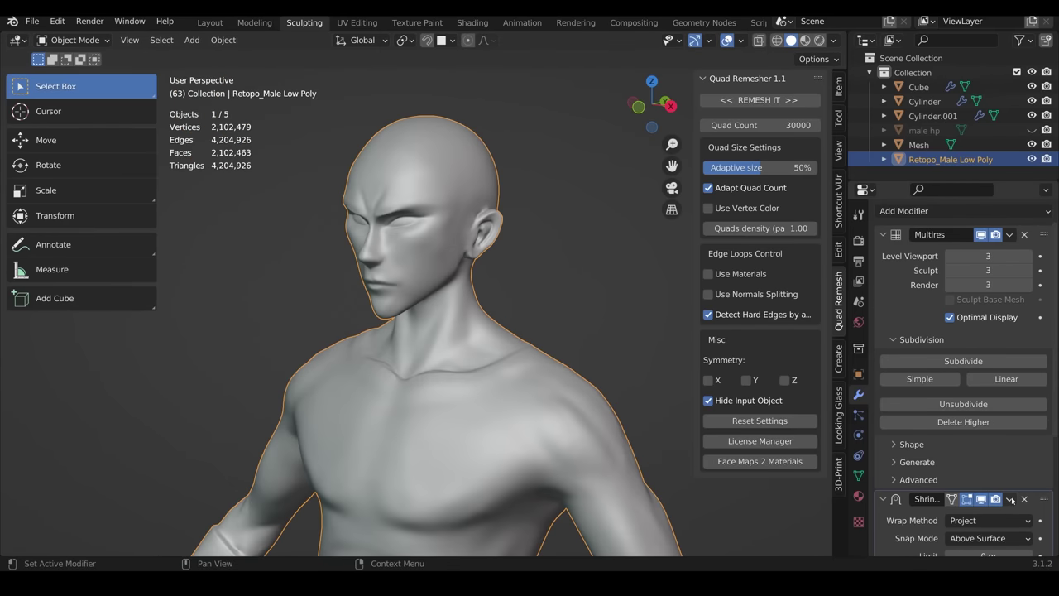
{"action": "left_click", "coordinate": [1009, 499]}
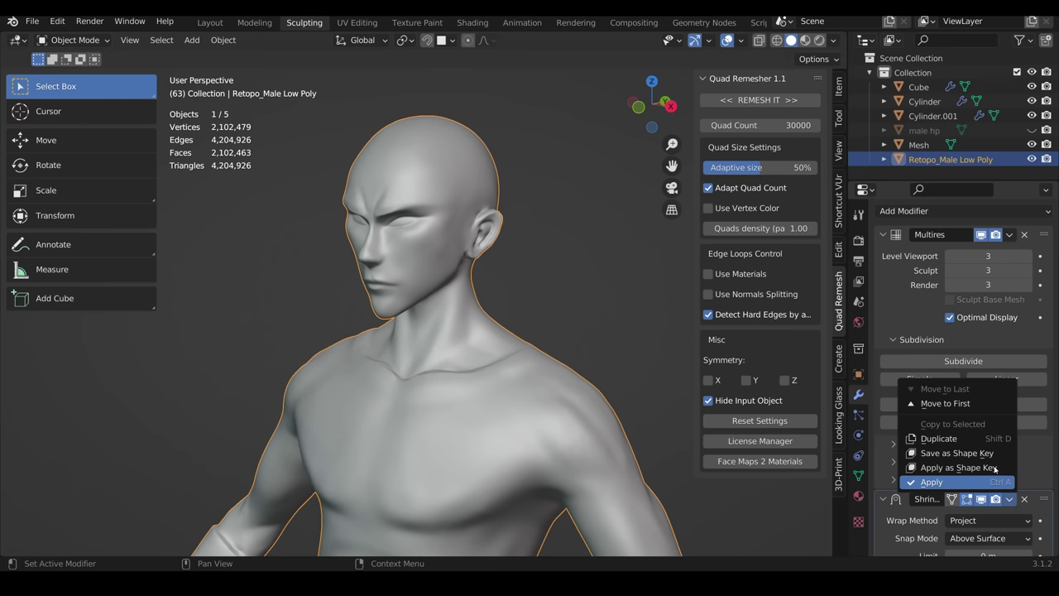
{"action": "key", "text": "Return"}
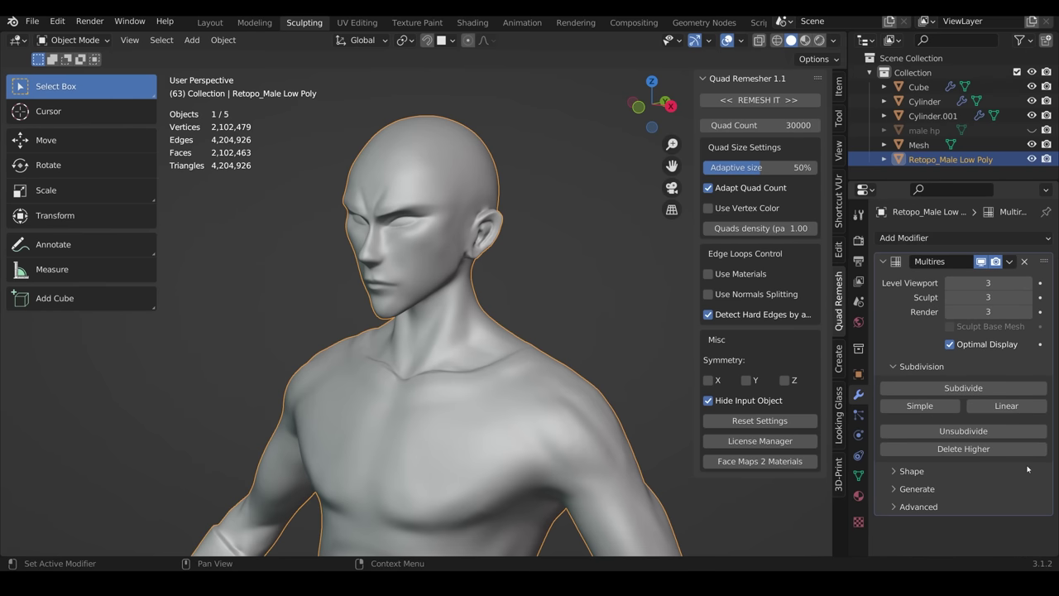
{"action": "mouse_move", "coordinate": [521, 378]}
{"action": "middle_mouse_down"}
{"action": "mouse_move", "coordinate": [511, 370]}
{"action": "mouse_move", "coordinate": [547, 373]}
{"action": "middle_mouse_up"}
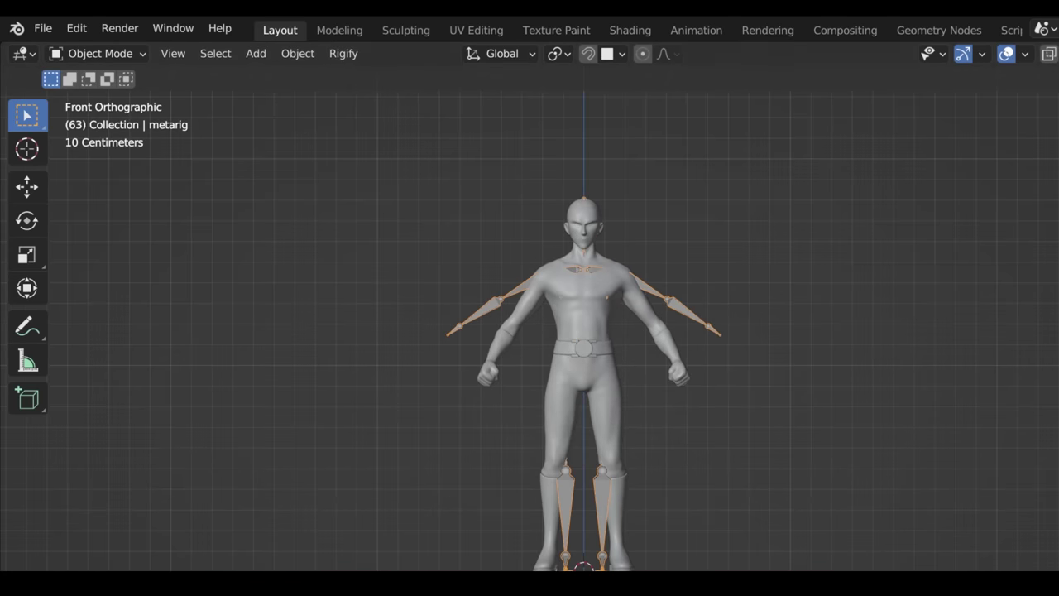
Step: Fit the metarig's arm bones to the figure's arms in Edit Mode and return to Object Mode
{"action": "key", "text": "Tab"}
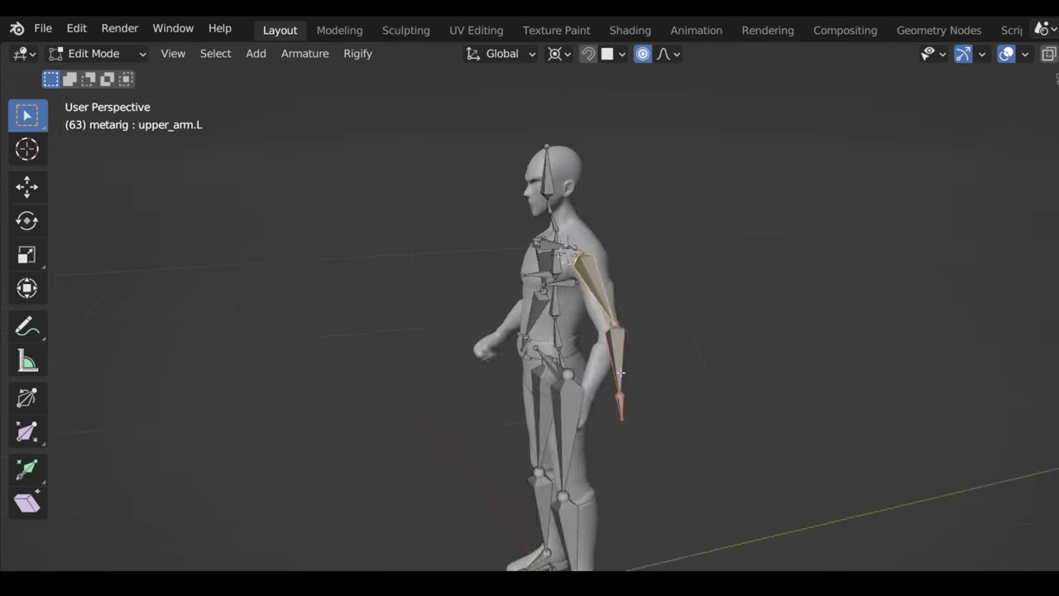
{"action": "middle_click_drag", "start_coordinate": [907, 416], "coordinate": [694, 308]}
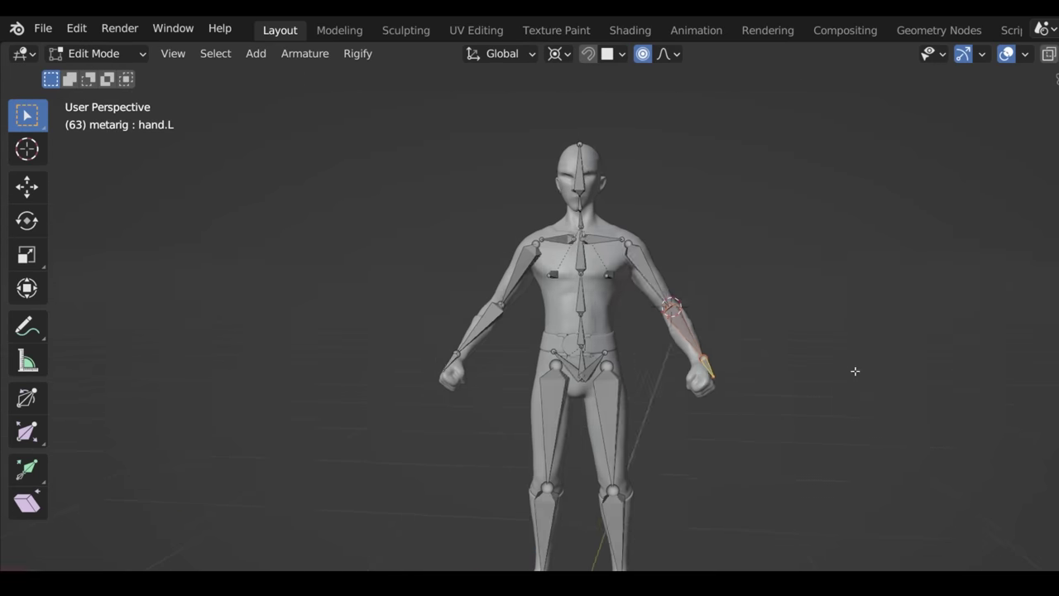
{"action": "key", "text": "KP_1"}
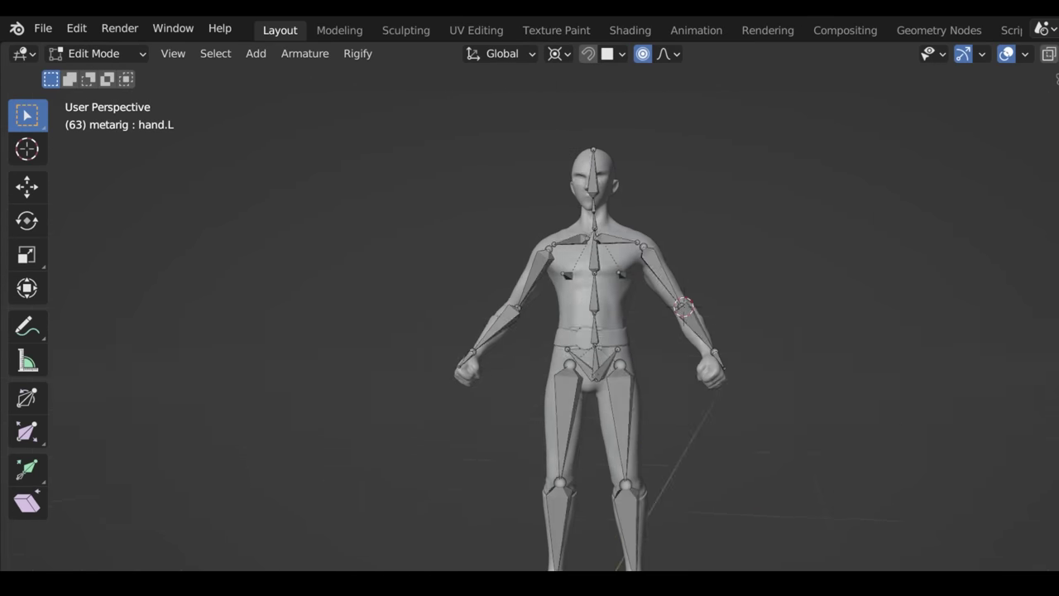
{"action": "key", "text": "Tab"}
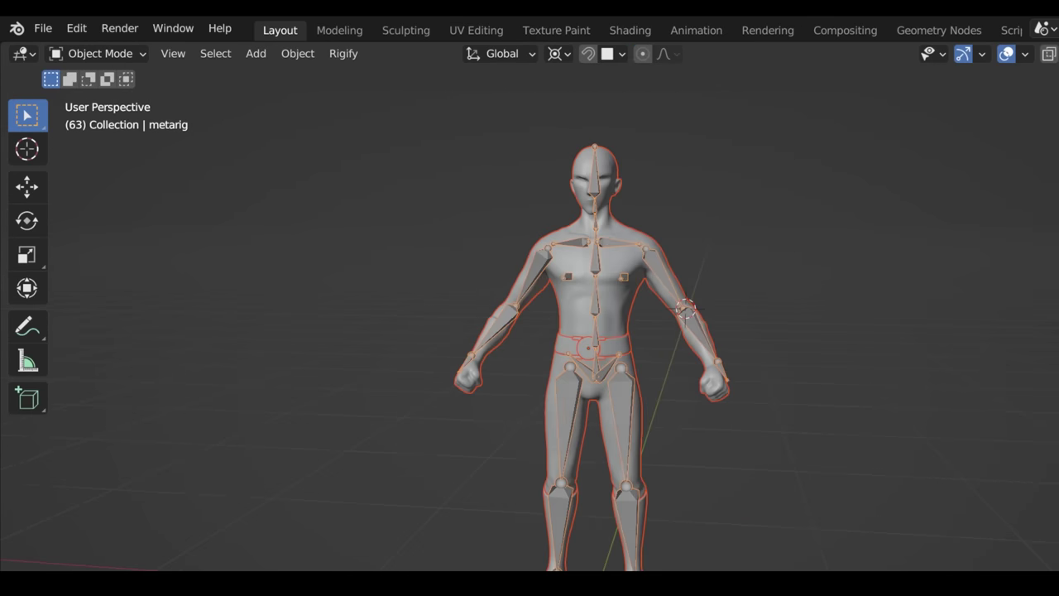
Step: Parent the body, belt and boot meshes to the metarig, pose one fist raised to the chest, and hide the viewport overlays
{"action": "key", "text": "ctrl+p"}
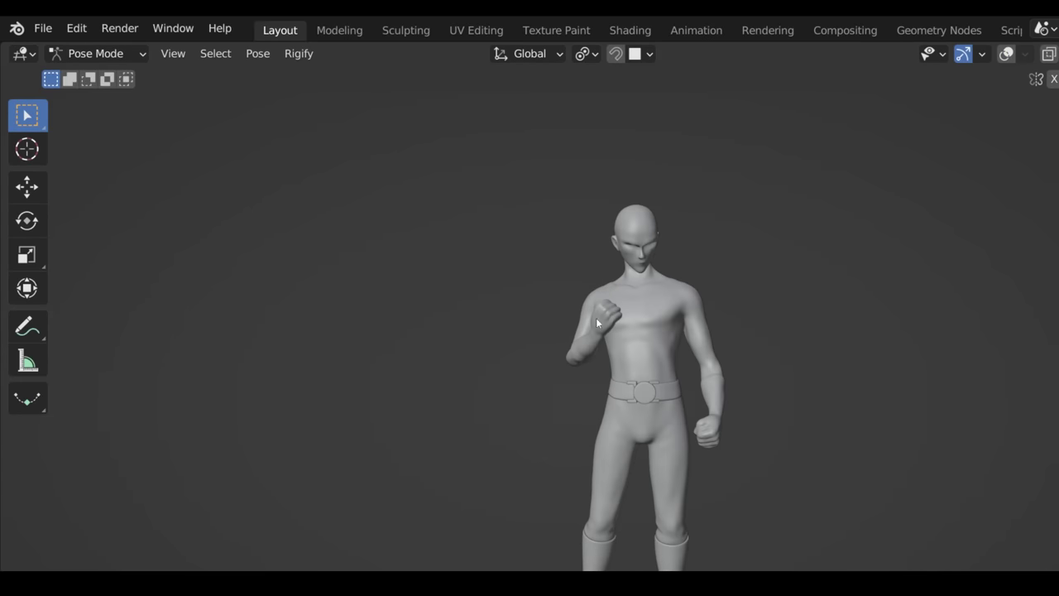
{"action": "key", "text": "shift+alt+z"}
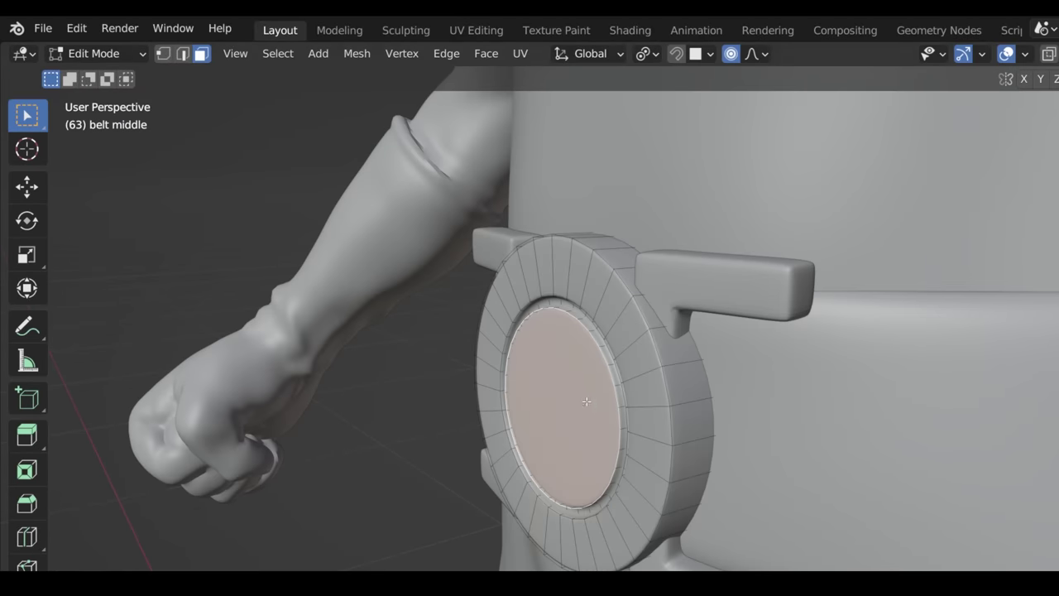
Step: Move the round inner face of the belt buckle along the Y axis
{"action": "key", "text": "g"}
{"action": "key", "text": "y"}
{"action": "key", "text": "Return"}
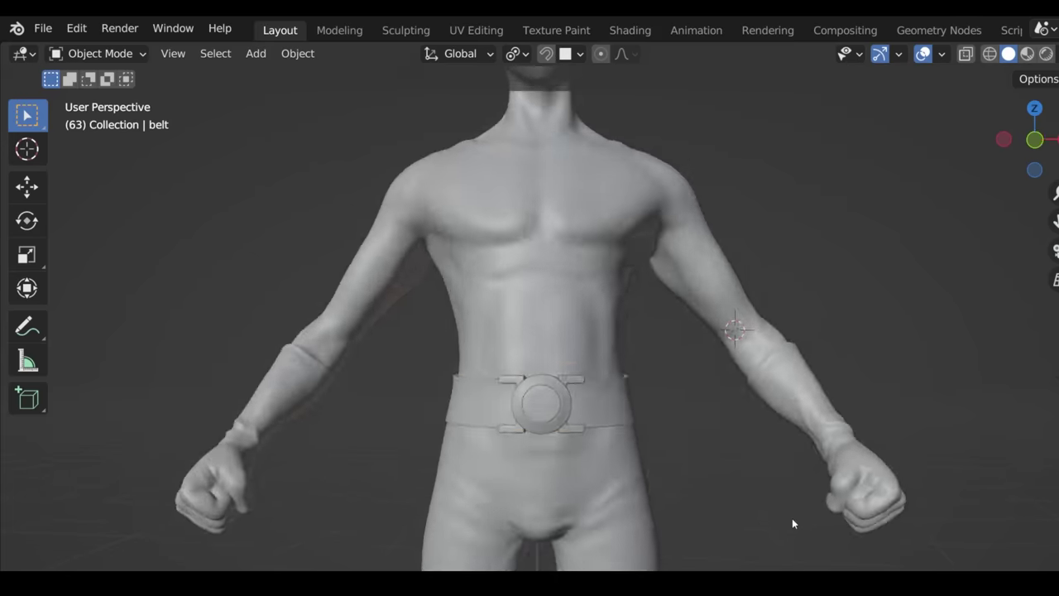
Step: Carve the collar outline around the neck and down the chest with the Draw Sharp brush at 26 px radius
{"action": "scroll", "coordinate": [602, 431], "scroll_direction": "up", "scroll_amount": 3}
{"action": "left_click", "coordinate": [612, 384]}
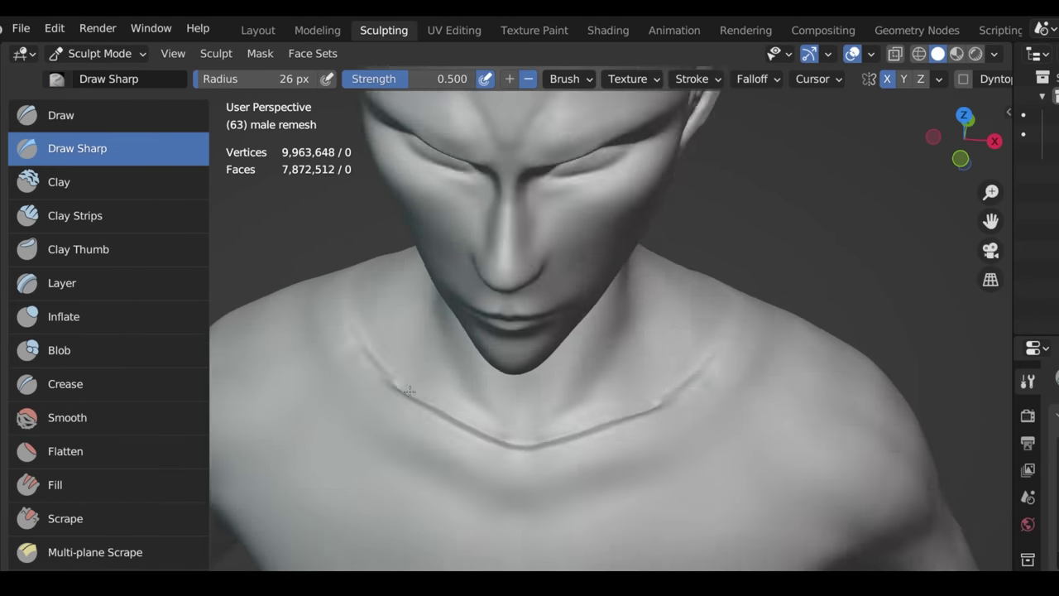
{"action": "mouse_move", "coordinate": [409, 391]}
{"action": "middle_mouse_down"}
{"action": "mouse_move", "coordinate": [474, 361]}
{"action": "mouse_move", "coordinate": [859, 418]}
{"action": "middle_mouse_up"}
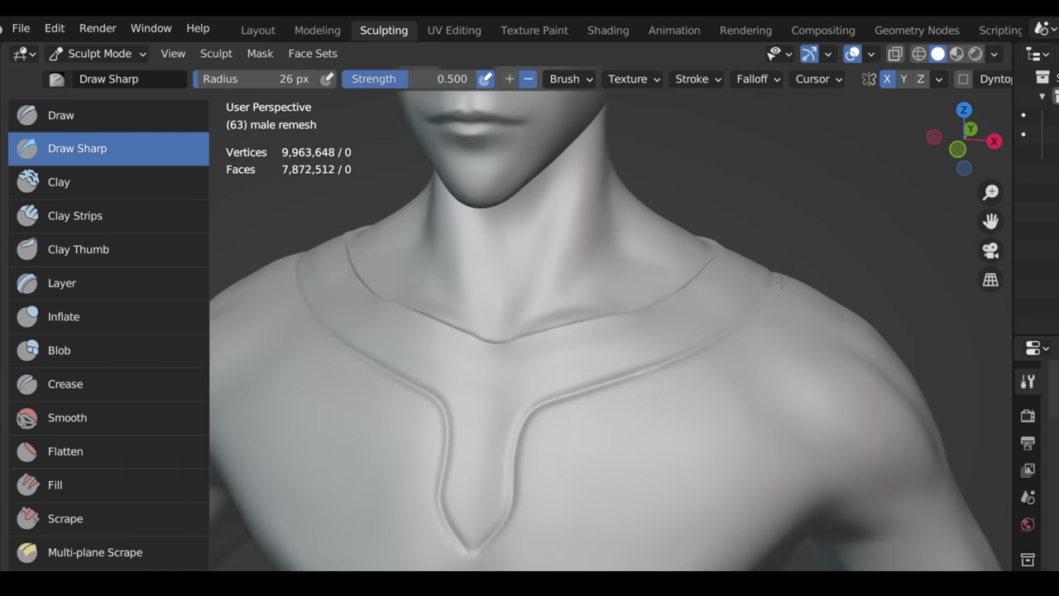
{"action": "middle_click_drag", "start_coordinate": [780, 282], "coordinate": [585, 345]}
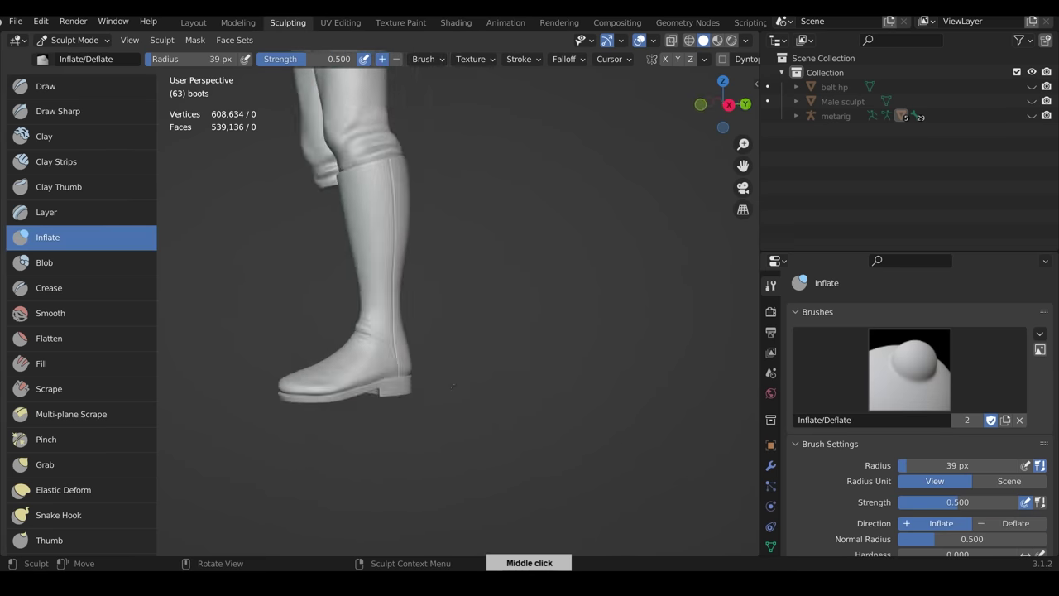
Step: Refine the boots in Sculpt Mode and inspect the sole's base mesh in Edit Mode
{"action": "key", "text": "x"}
{"action": "mouse_move", "coordinate": [453, 383]}
{"action": "middle_mouse_down"}
{"action": "mouse_move", "coordinate": [389, 413]}
{"action": "mouse_move", "coordinate": [373, 434]}
{"action": "mouse_move", "coordinate": [229, 416]}
{"action": "middle_mouse_up"}
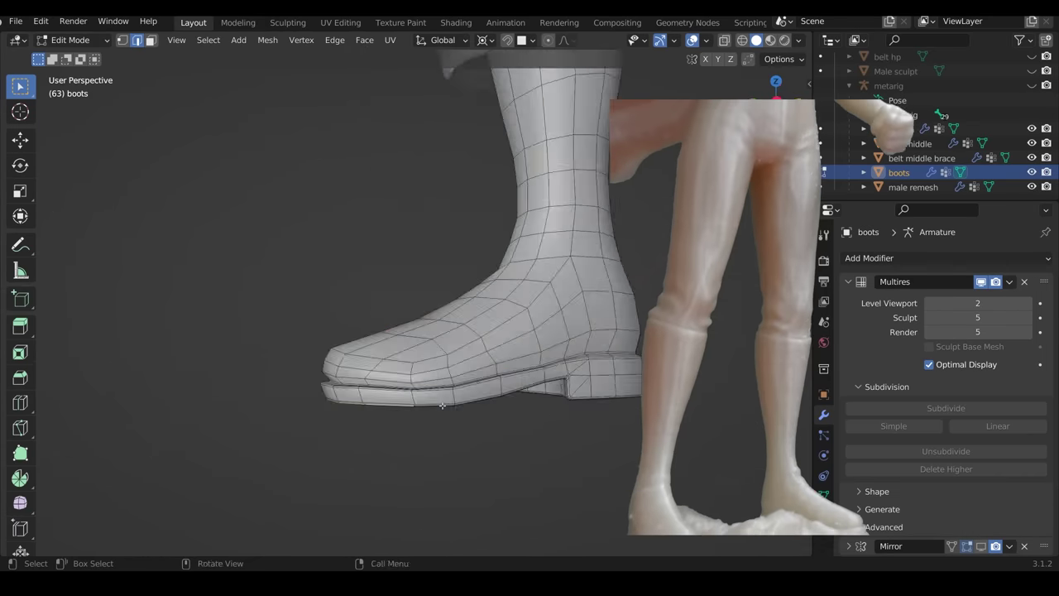
{"action": "key", "text": "Tab"}
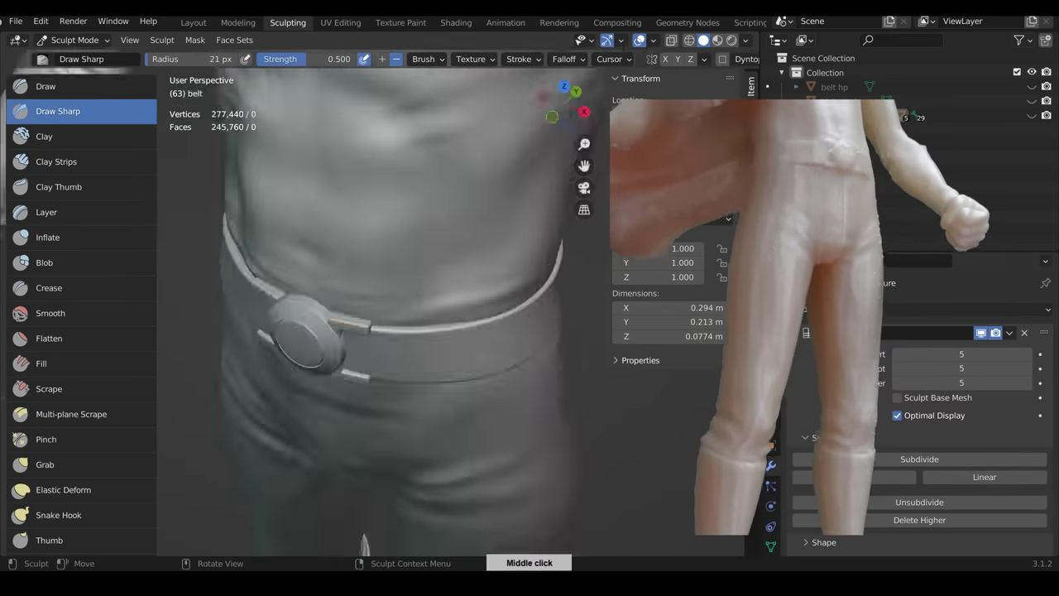
Step: Carve creases and worn nicks into the belt and its round buckle with a small Draw Sharp brush
{"action": "middle_click_drag", "start_coordinate": [579, 356], "coordinate": [454, 362]}
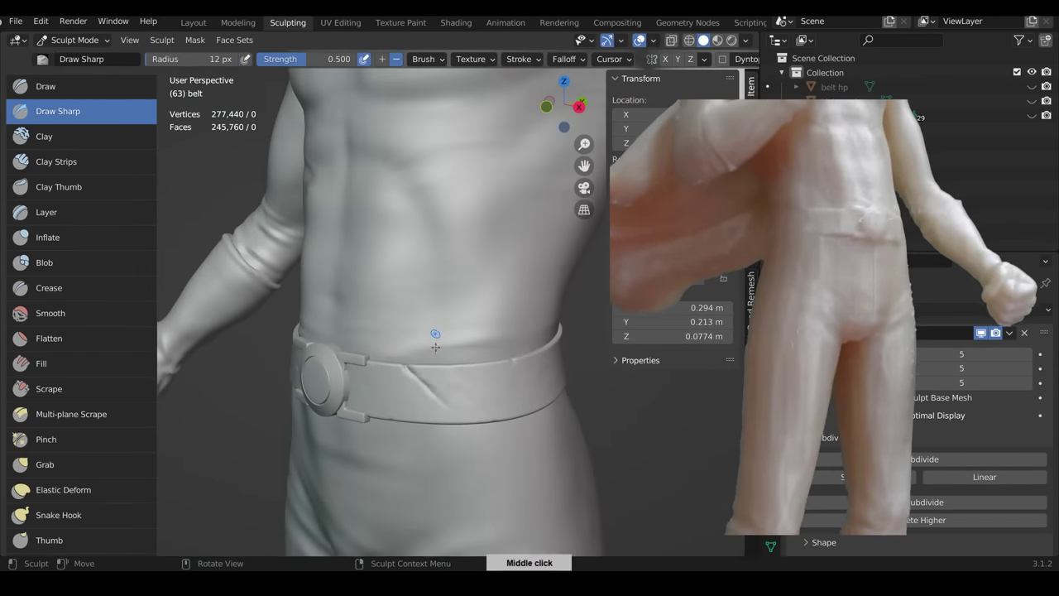
{"action": "middle_click_drag", "start_coordinate": [432, 334], "coordinate": [279, 330]}
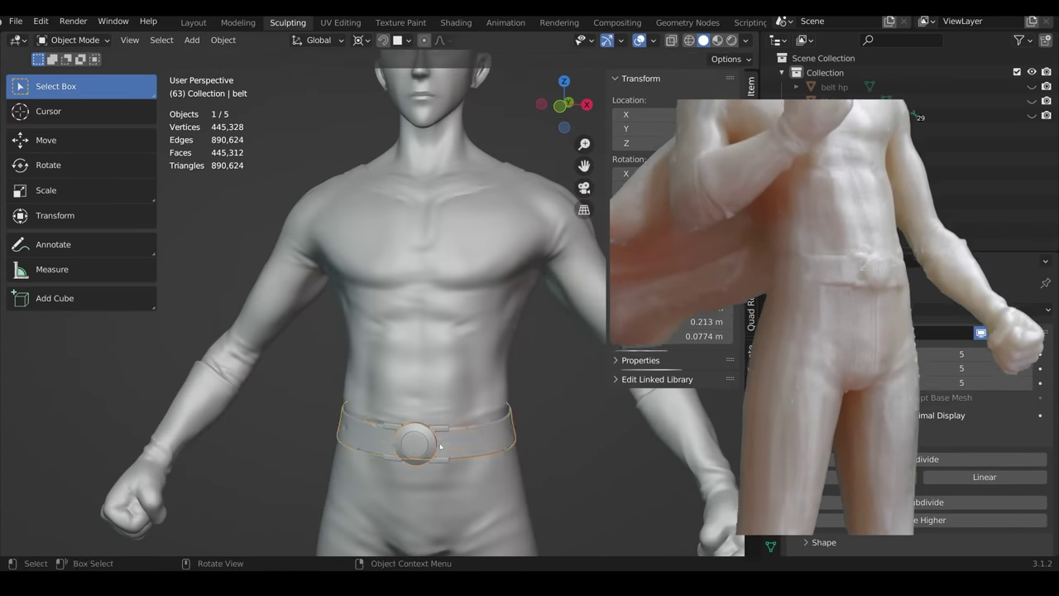
{"action": "scroll", "coordinate": [440, 447], "scroll_direction": "up", "scroll_amount": 5}
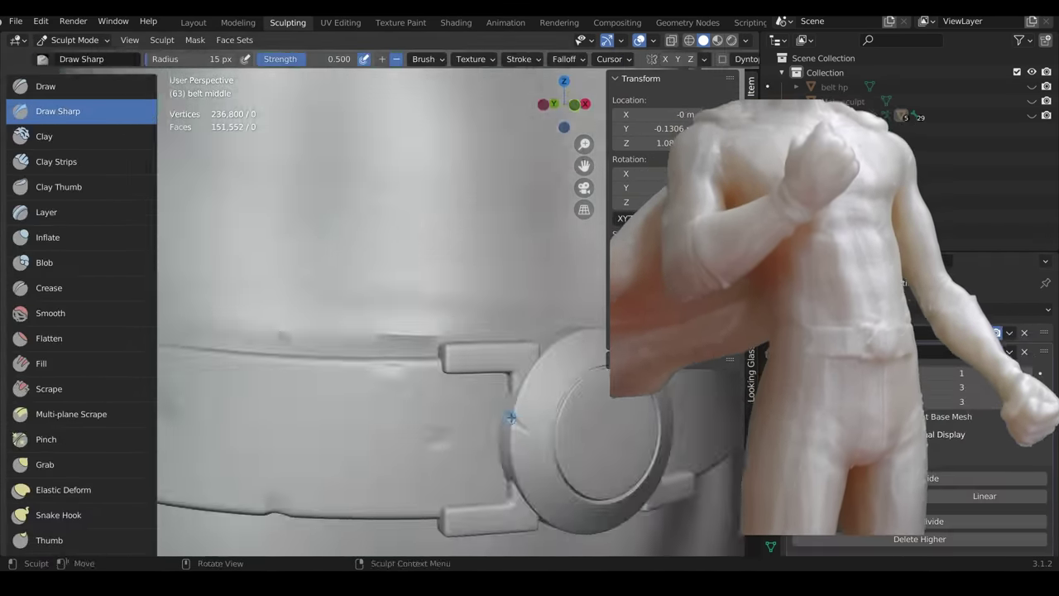
{"action": "middle_click_drag", "start_coordinate": [511, 417], "coordinate": [497, 414]}
{"action": "scroll", "coordinate": [497, 414], "scroll_direction": "down", "scroll_amount": 8}
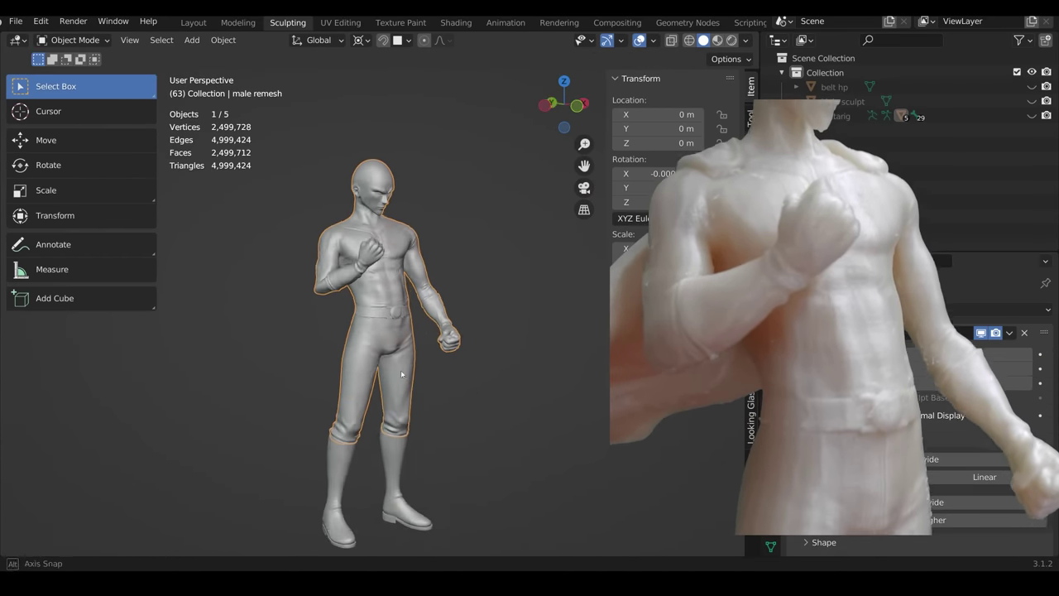
Step: Refine the posed body's forms around the arms and torso with Inflate and Grab brushes at 104 px radius
{"action": "scroll", "coordinate": [400, 369], "scroll_direction": "up", "scroll_amount": 2}
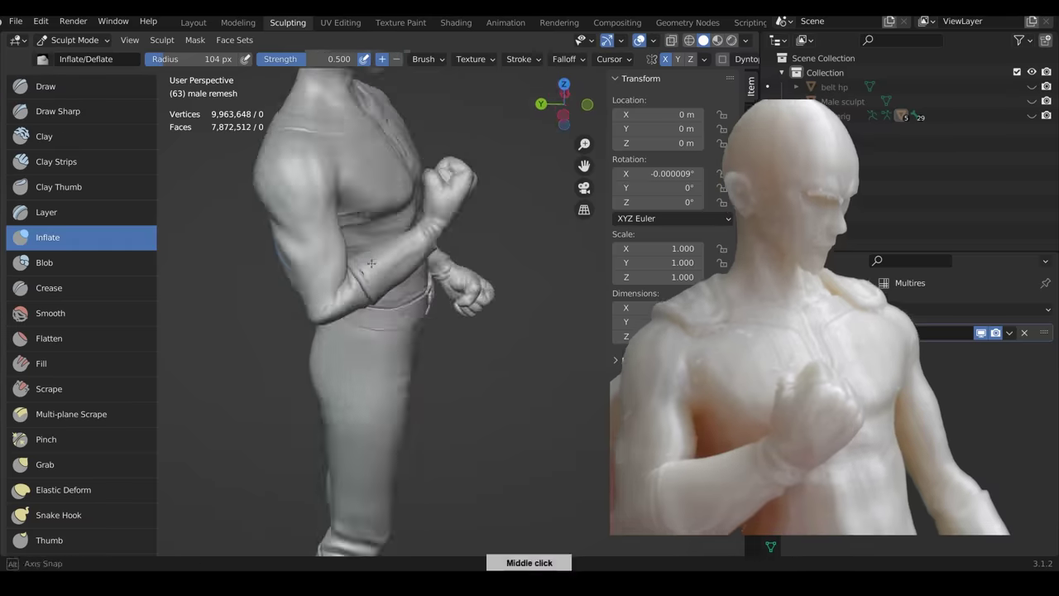
{"action": "middle_click_drag", "start_coordinate": [464, 281], "coordinate": [497, 281]}
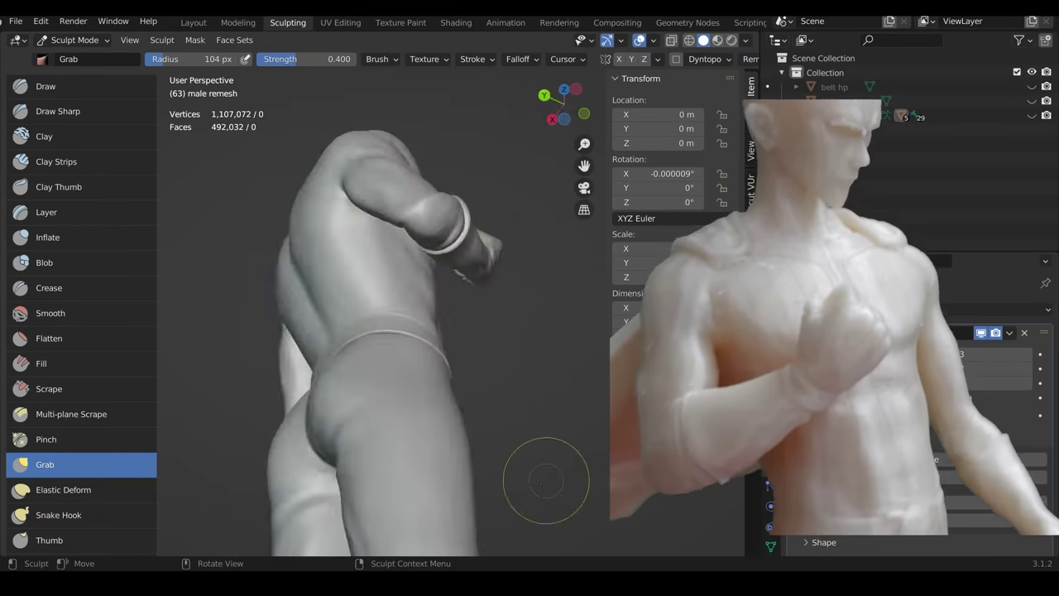
{"action": "mouse_move", "coordinate": [464, 297]}
{"action": "middle_mouse_down"}
{"action": "mouse_move", "coordinate": [404, 261]}
{"action": "mouse_move", "coordinate": [449, 331]}
{"action": "mouse_move", "coordinate": [326, 407]}
{"action": "mouse_move", "coordinate": [359, 303]}
{"action": "mouse_move", "coordinate": [446, 415]}
{"action": "mouse_move", "coordinate": [378, 319]}
{"action": "mouse_move", "coordinate": [319, 307]}
{"action": "mouse_move", "coordinate": [459, 383]}
{"action": "mouse_move", "coordinate": [446, 355]}
{"action": "middle_mouse_up"}
Step: Raise the body's Multires level to 3 and adjust the head and neck with the Grab brush at 187 px radius
{"action": "key", "text": "Page_Up"}
{"action": "scroll", "coordinate": [485, 402], "scroll_direction": "down", "scroll_amount": 5}
{"action": "scroll", "coordinate": [402, 284], "scroll_direction": "up", "scroll_amount": 6}
{"action": "middle_click_drag", "start_coordinate": [402, 283], "coordinate": [519, 228]}
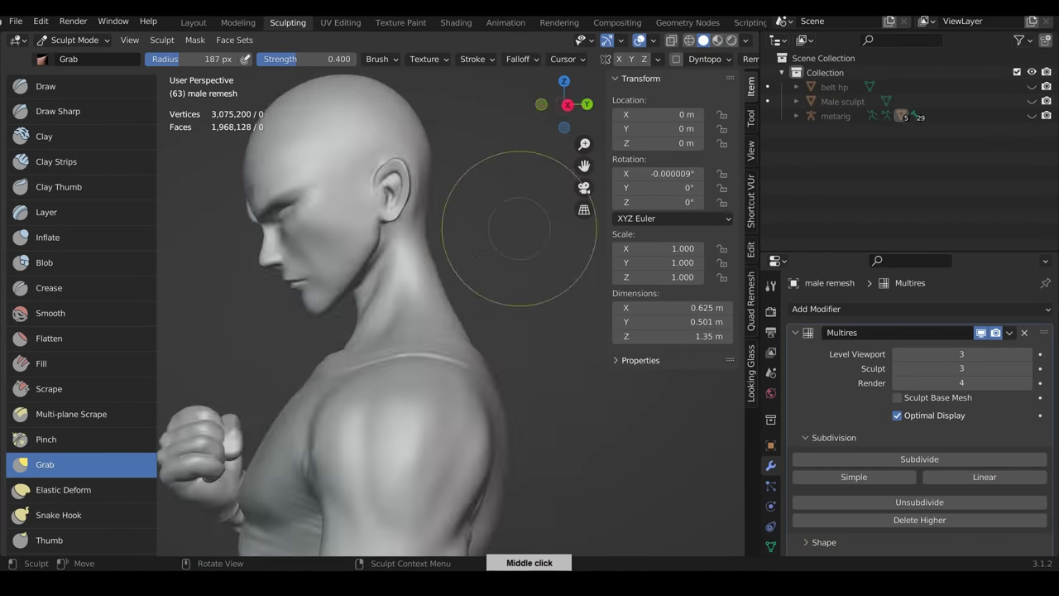
{"action": "scroll", "coordinate": [519, 228], "scroll_direction": "down", "scroll_amount": 5}
{"action": "middle_click_drag", "start_coordinate": [485, 472], "coordinate": [530, 281]}
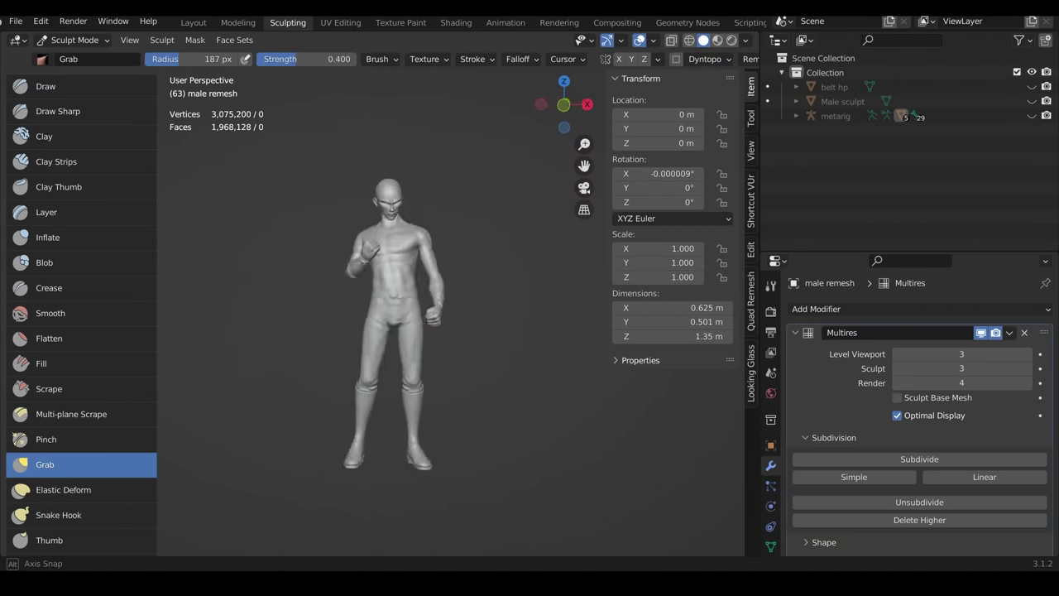
Step: Sharpen surface details on the posed body with the Draw Sharp brush at 33 px radius
{"action": "scroll", "coordinate": [507, 390], "scroll_direction": "up", "scroll_amount": 5}
{"action": "left_click", "coordinate": [58, 111]}
{"action": "scroll", "coordinate": [390, 177], "scroll_direction": "up", "scroll_amount": 3}
{"action": "mouse_move", "coordinate": [389, 177]}
{"action": "middle_mouse_down"}
{"action": "mouse_move", "coordinate": [463, 166]}
{"action": "mouse_move", "coordinate": [499, 188]}
{"action": "mouse_move", "coordinate": [463, 199]}
{"action": "mouse_move", "coordinate": [397, 314]}
{"action": "mouse_move", "coordinate": [332, 310]}
{"action": "mouse_move", "coordinate": [383, 387]}
{"action": "middle_mouse_up"}
{"action": "scroll", "coordinate": [463, 198], "scroll_direction": "down", "scroll_amount": 2}
{"action": "key", "text": "x"}
{"action": "scroll", "coordinate": [382, 388], "scroll_direction": "down", "scroll_amount": 3}
{"action": "key", "text": "shift+x"}
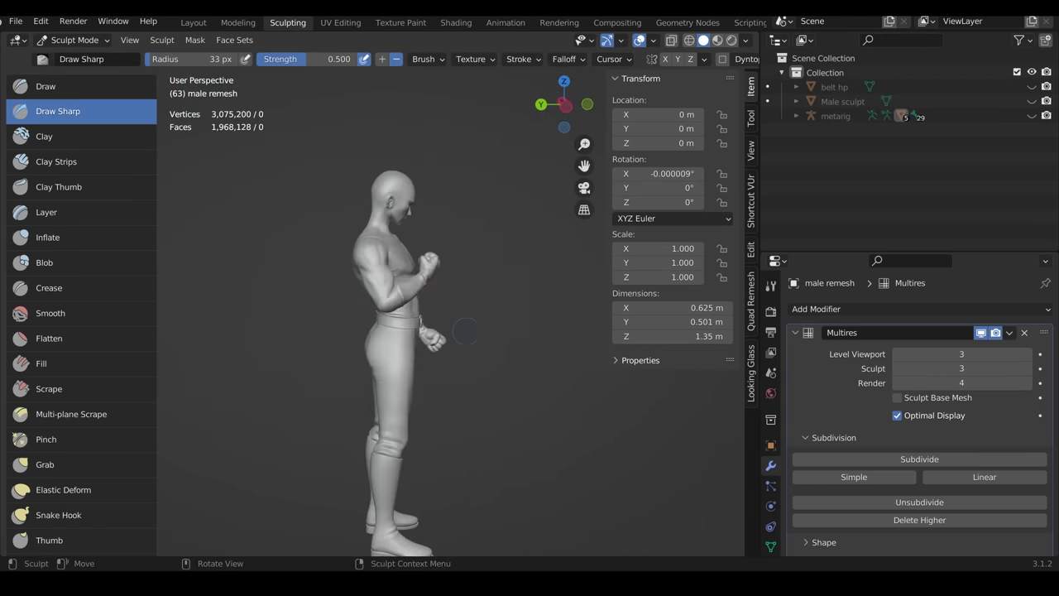
Step: Adjust the proportions of the posed body from the side with the Grab brush
{"action": "key", "text": "g"}
{"action": "scroll", "coordinate": [430, 248], "scroll_direction": "up", "scroll_amount": 5}
{"action": "mouse_move", "coordinate": [465, 331]}
{"action": "middle_mouse_down"}
{"action": "mouse_move", "coordinate": [430, 248]}
{"action": "mouse_move", "coordinate": [397, 314]}
{"action": "middle_mouse_up"}
{"action": "scroll", "coordinate": [397, 314], "scroll_direction": "down", "scroll_amount": 5}
{"action": "scroll", "coordinate": [378, 425], "scroll_direction": "up", "scroll_amount": 1}
Step: Refine the seams and folds of the trousers with the Draw Sharp brush at 11 px radius
{"action": "key", "text": "shift+x"}
{"action": "mouse_move", "coordinate": [378, 425]}
{"action": "middle_mouse_down"}
{"action": "mouse_move", "coordinate": [586, 478]}
{"action": "mouse_move", "coordinate": [497, 380]}
{"action": "mouse_move", "coordinate": [397, 331]}
{"action": "mouse_move", "coordinate": [381, 297]}
{"action": "middle_mouse_up"}
{"action": "scroll", "coordinate": [397, 330], "scroll_direction": "down", "scroll_amount": 3}
{"action": "scroll", "coordinate": [394, 329], "scroll_direction": "up", "scroll_amount": 2}
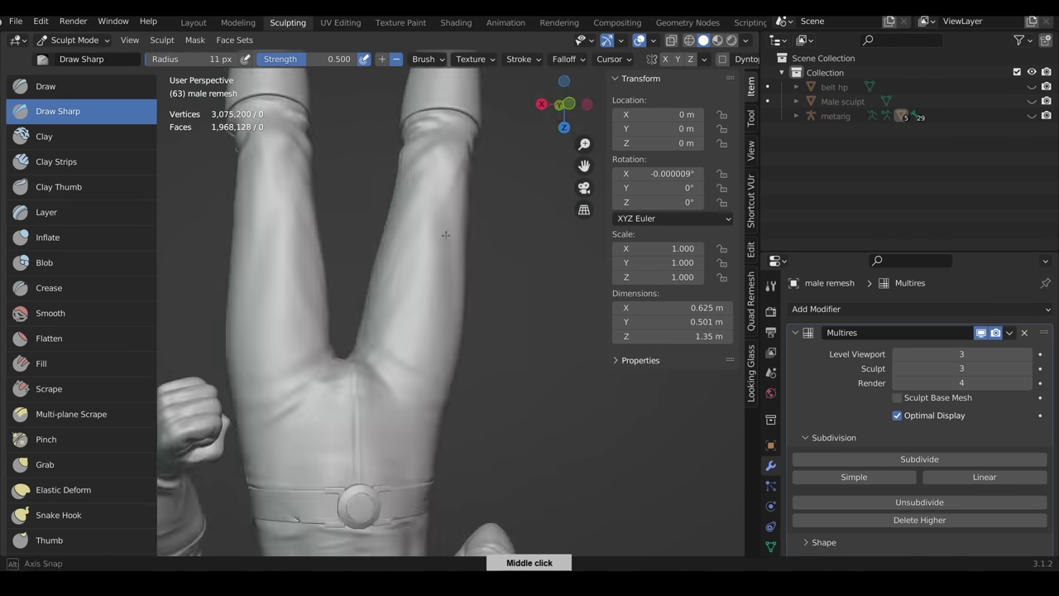
Step: Switch to the Layout workspace and select the boots, body and belt in turn, ending with the belt active
{"action": "left_click", "coordinate": [193, 22]}
{"action": "left_click", "coordinate": [446, 403]}
{"action": "left_click", "coordinate": [457, 357]}
{"action": "left_click", "coordinate": [444, 246]}
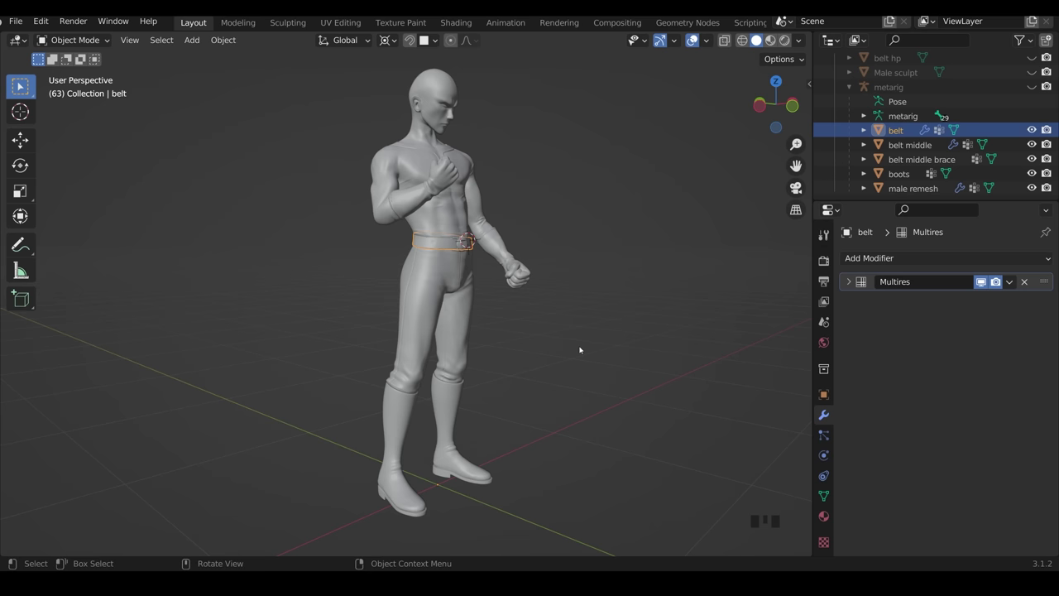
{"action": "left_click", "coordinate": [465, 324]}
{"action": "left_click", "coordinate": [432, 242]}
Step: Select all five parts of the figure and convert them to mesh so their modifiers are applied
{"action": "left_click_drag", "start_coordinate": [338, 106], "coordinate": [586, 475]}
{"action": "right_click", "coordinate": [448, 359]}
{"action": "mouse_move", "coordinate": [446, 345]}
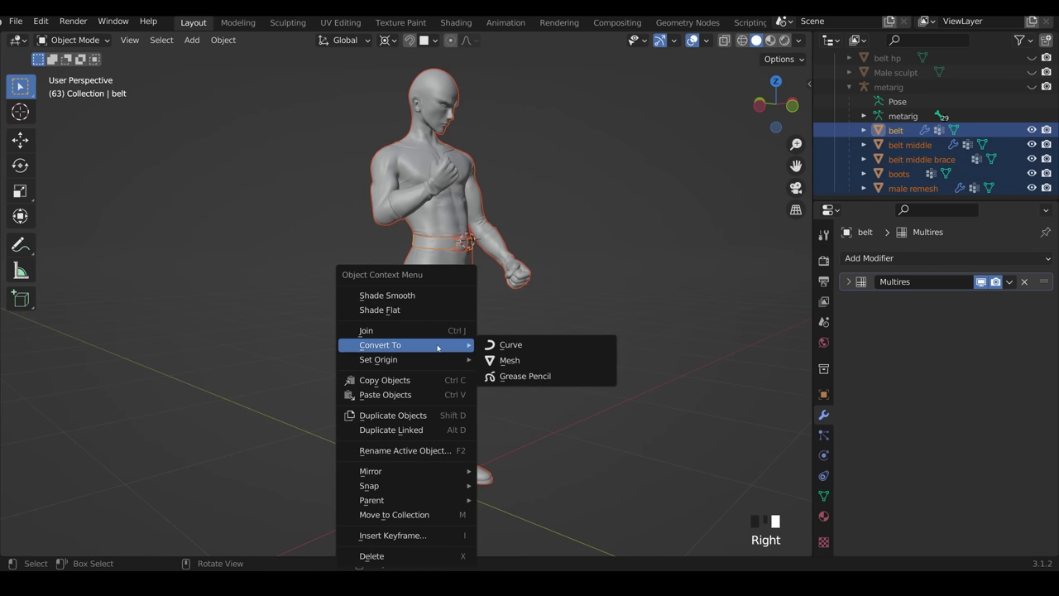
{"action": "left_click", "coordinate": [510, 361]}
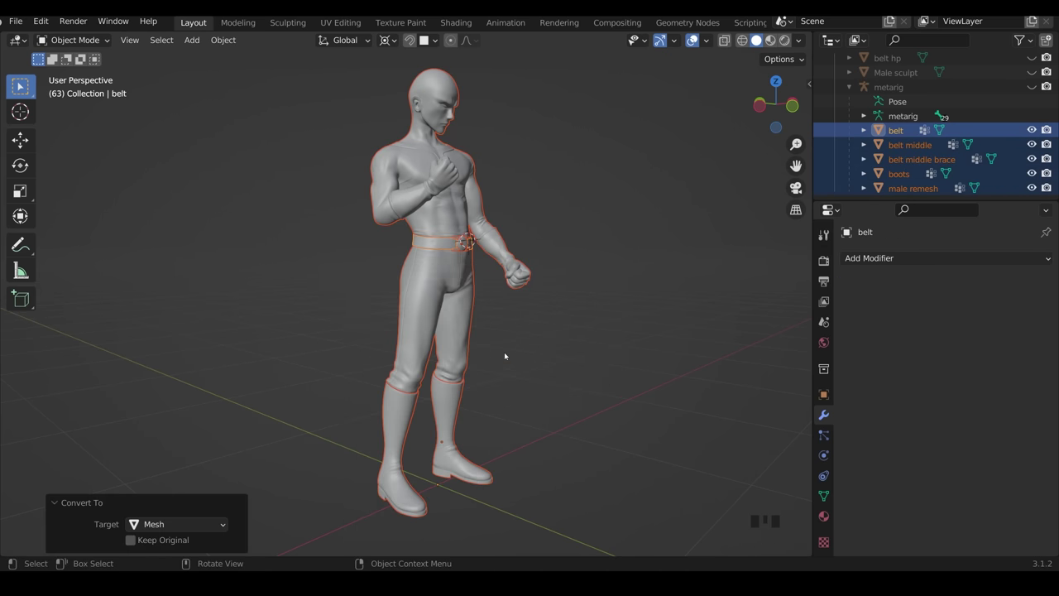
Step: Select the boots and the body in turn to check their modifiers, and examine the glove and belt detail up close
{"action": "left_click", "coordinate": [452, 395]}
{"action": "left_click", "coordinate": [447, 342]}
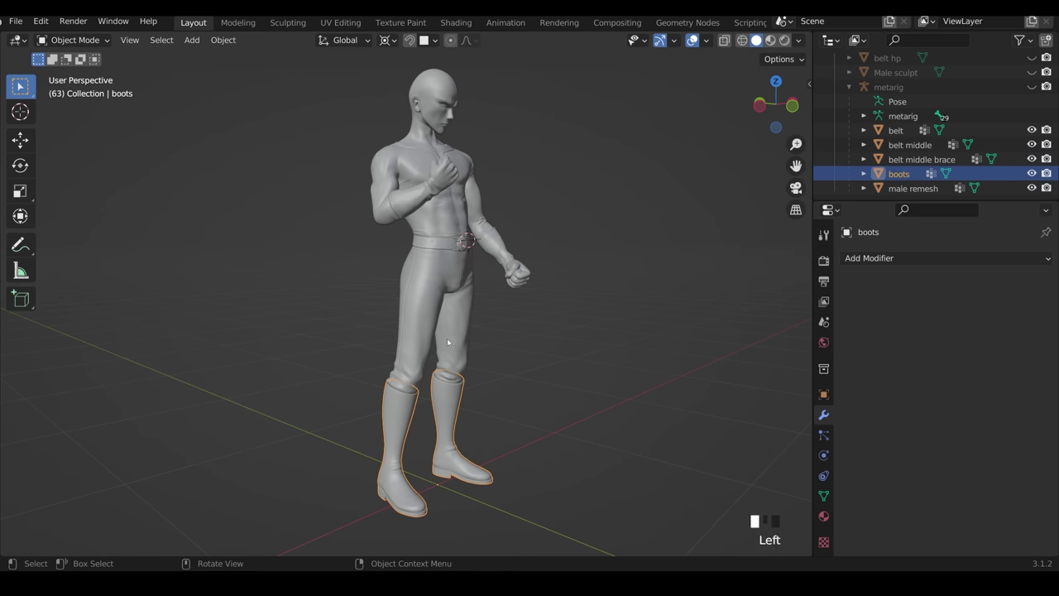
{"action": "left_click", "coordinate": [445, 261]}
{"action": "left_click", "coordinate": [445, 261]}
{"action": "left_click", "coordinate": [445, 261]}
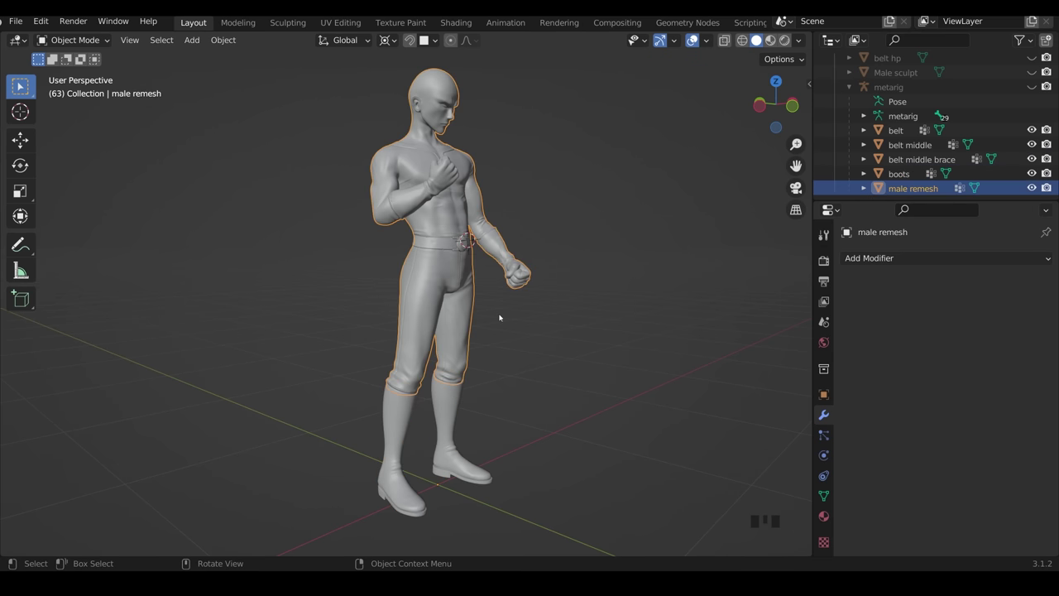
{"action": "middle_click_drag", "start_coordinate": [441, 270], "coordinate": [484, 265]}
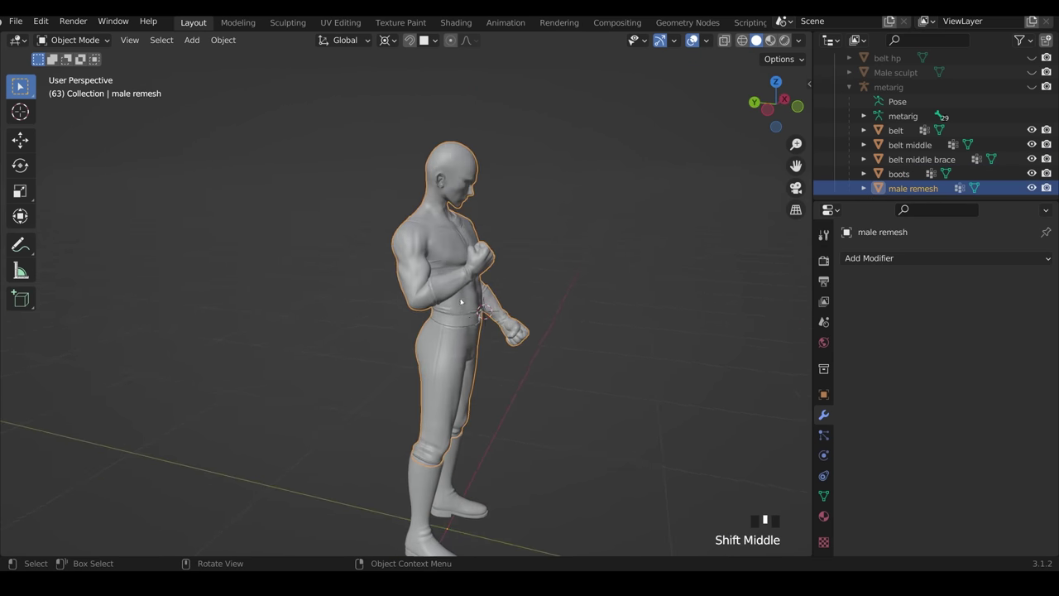
{"action": "scroll", "coordinate": [461, 302], "scroll_direction": "up", "scroll_amount": 5}
{"action": "scroll", "coordinate": [461, 302], "scroll_direction": "up", "scroll_amount": 1}
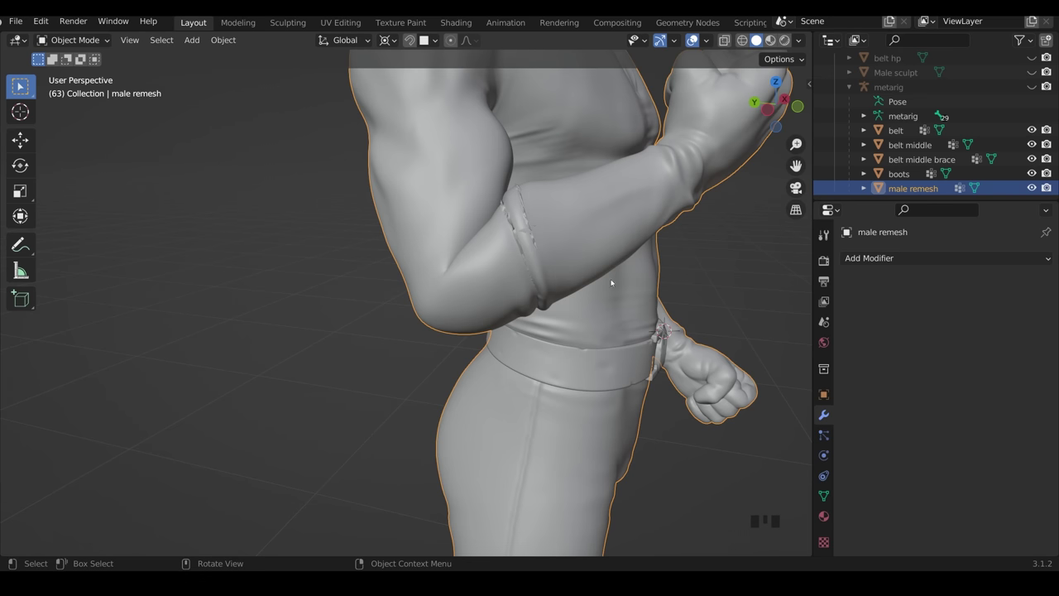
Step: Select the belt parts, boots and body, and join them into the male remesh object
{"action": "scroll", "coordinate": [611, 283], "scroll_direction": "down", "scroll_amount": 5}
{"action": "middle_click_drag", "start_coordinate": [613, 287], "coordinate": [355, 123]}
{"action": "left_click_drag", "start_coordinate": [354, 123], "coordinate": [600, 444]}
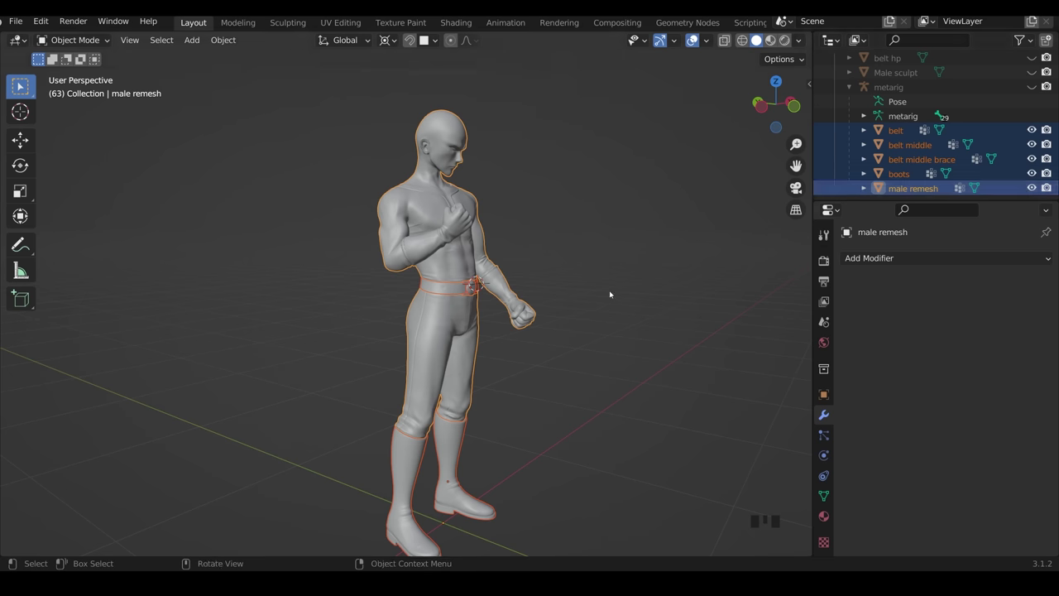
{"action": "key", "text": "ctrl"}
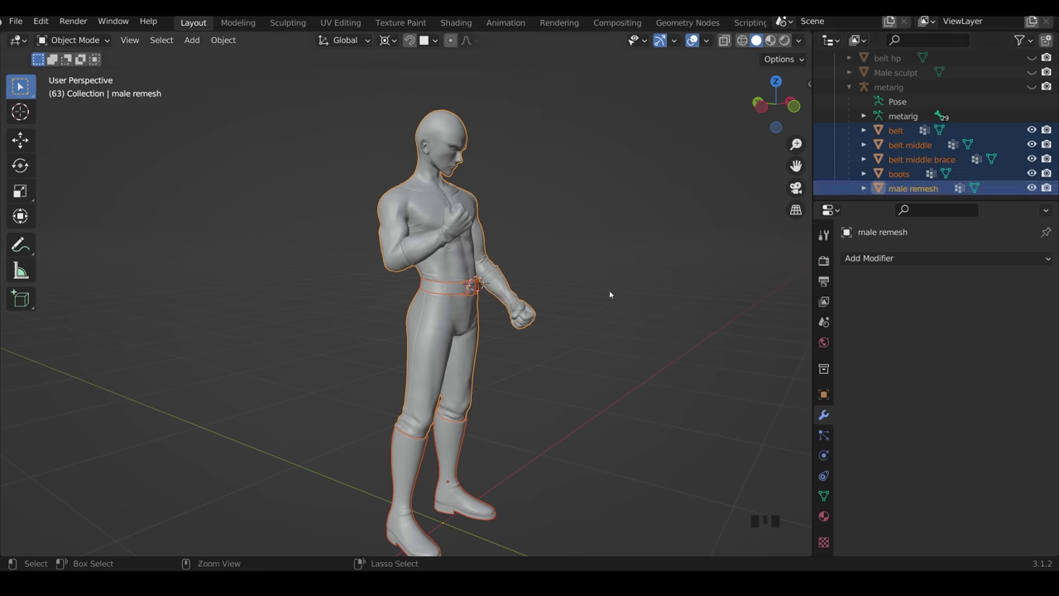
{"action": "key", "text": "ctrl+j"}
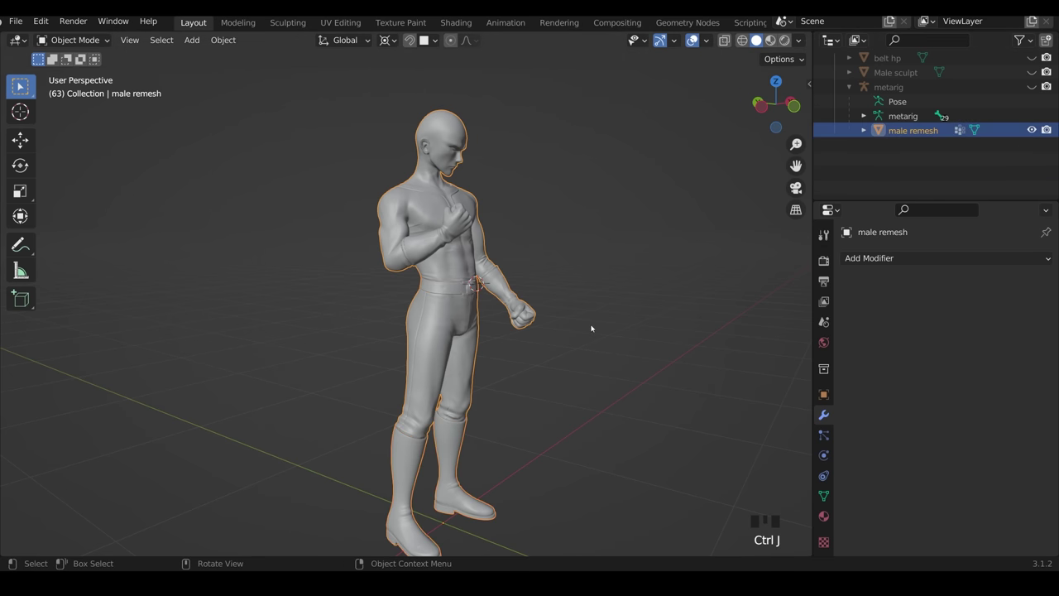
Step: In the Sculpting workspace, sample the remesh voxel size from the knee and voxel-remesh the joined figure at 0.000905 m
{"action": "middle_click_drag", "start_coordinate": [590, 329], "coordinate": [449, 445]}
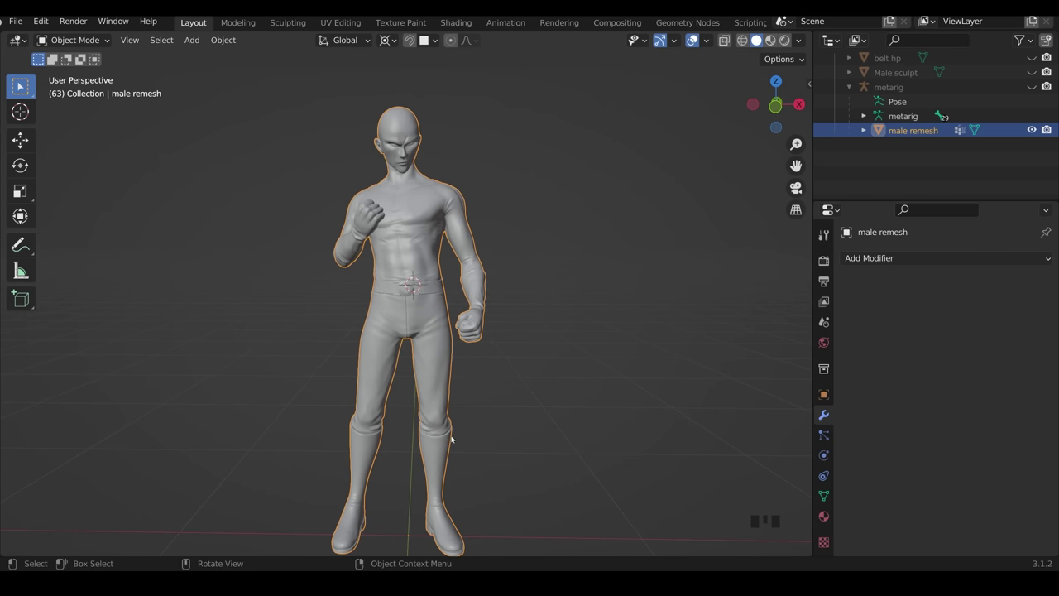
{"action": "left_click", "coordinate": [288, 23]}
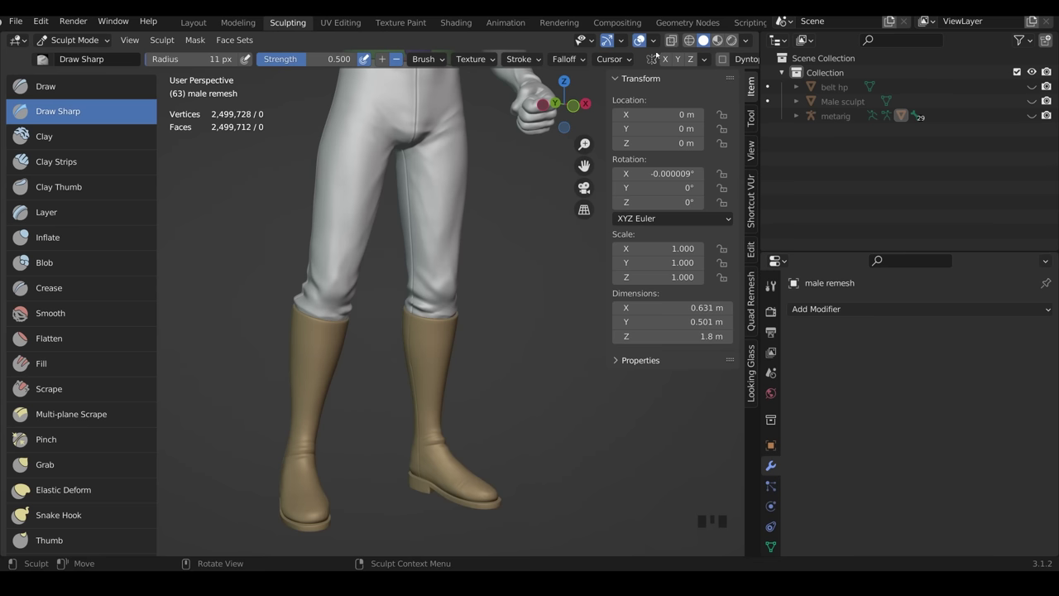
{"action": "left_click", "coordinate": [686, 60]}
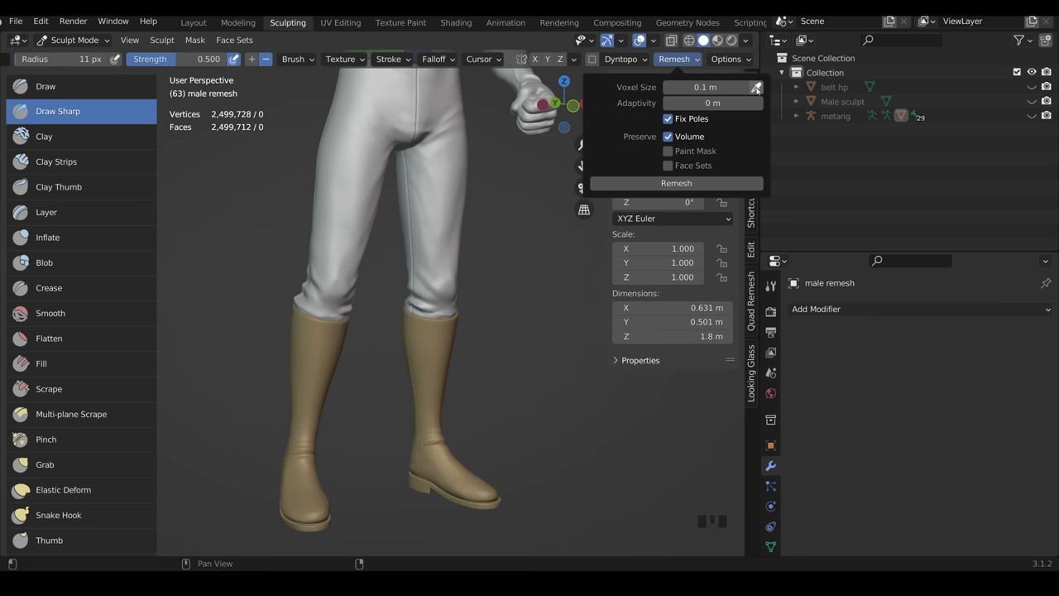
{"action": "left_click", "coordinate": [755, 87]}
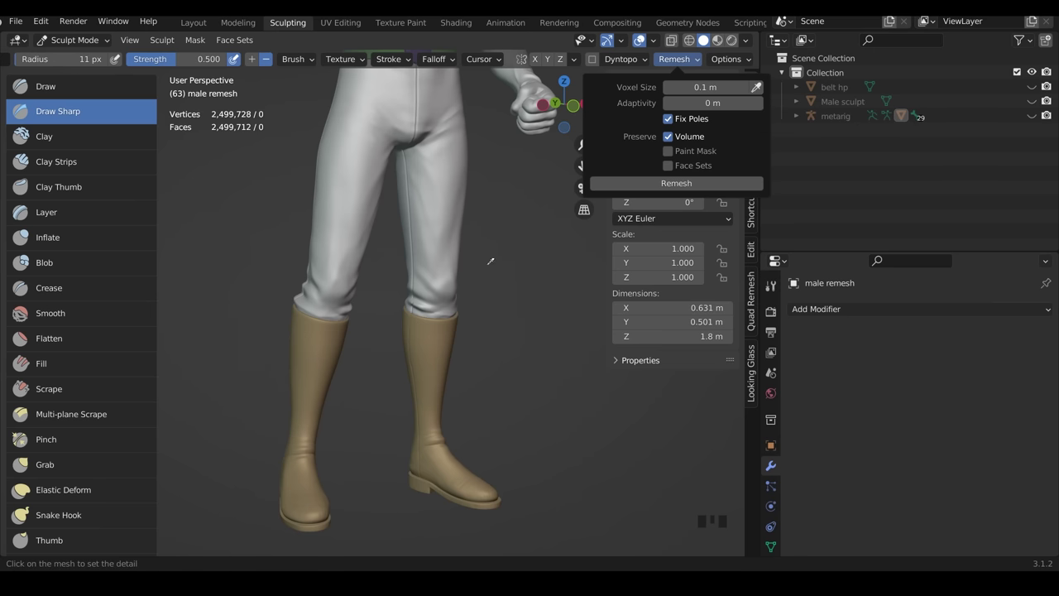
{"action": "left_click", "coordinate": [434, 284]}
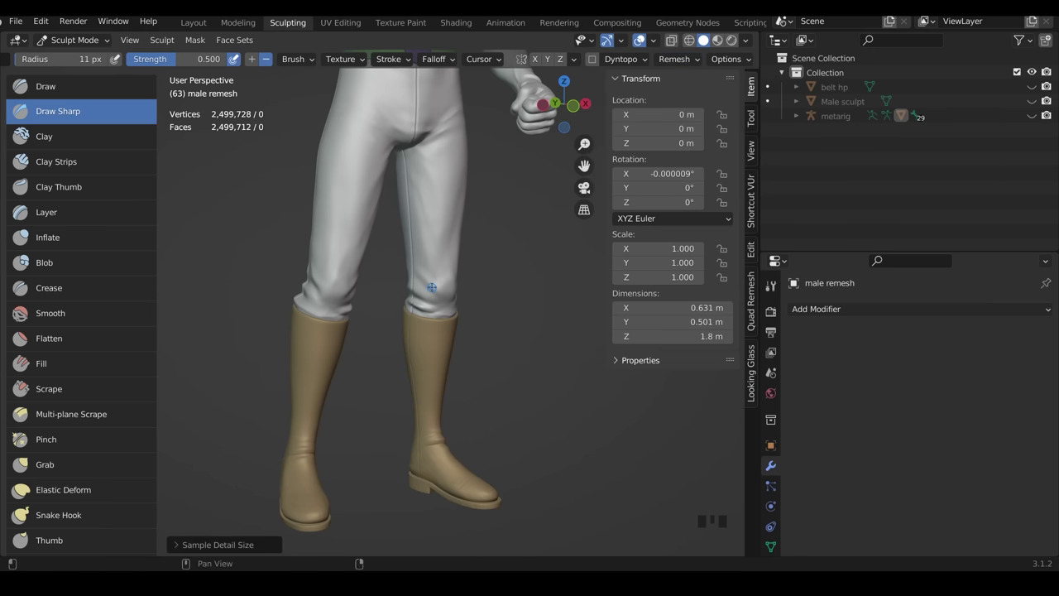
{"action": "left_click", "coordinate": [684, 59]}
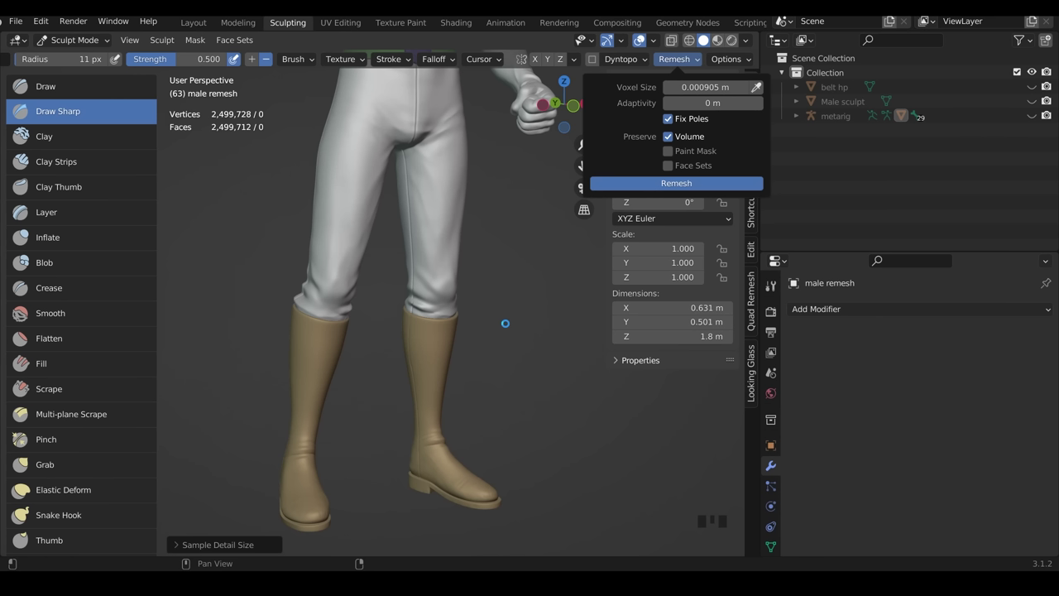
{"action": "key", "text": "ctrl+r"}
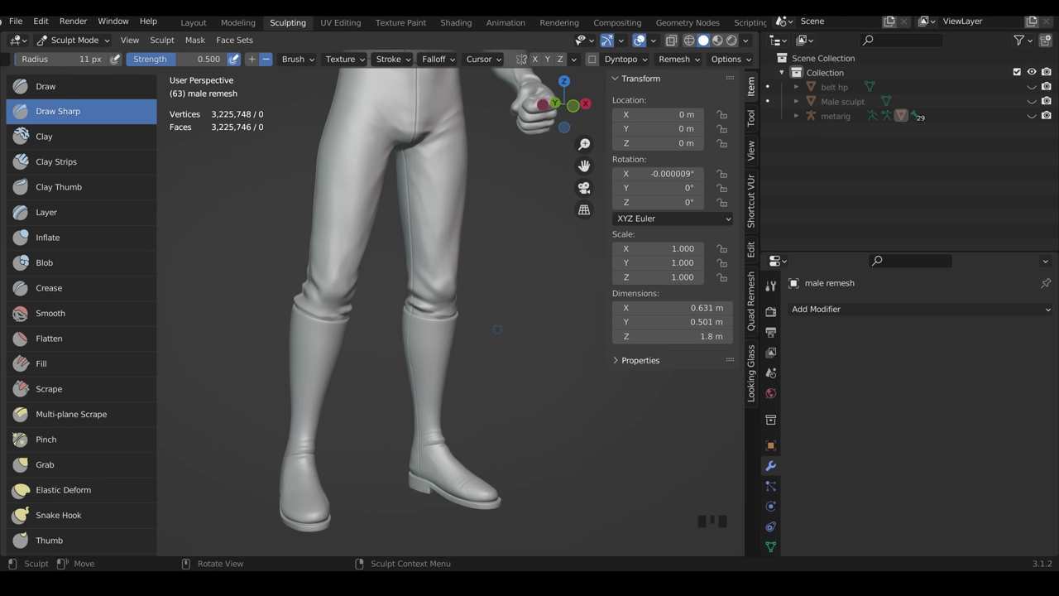
Step: Smooth the rough, jagged edge of the glove cuff on the bent forearm of the remeshed figure
{"action": "middle_click_drag", "start_coordinate": [505, 324], "coordinate": [273, 124]}
{"action": "scroll", "coordinate": [427, 258], "scroll_direction": "down", "scroll_amount": 2}
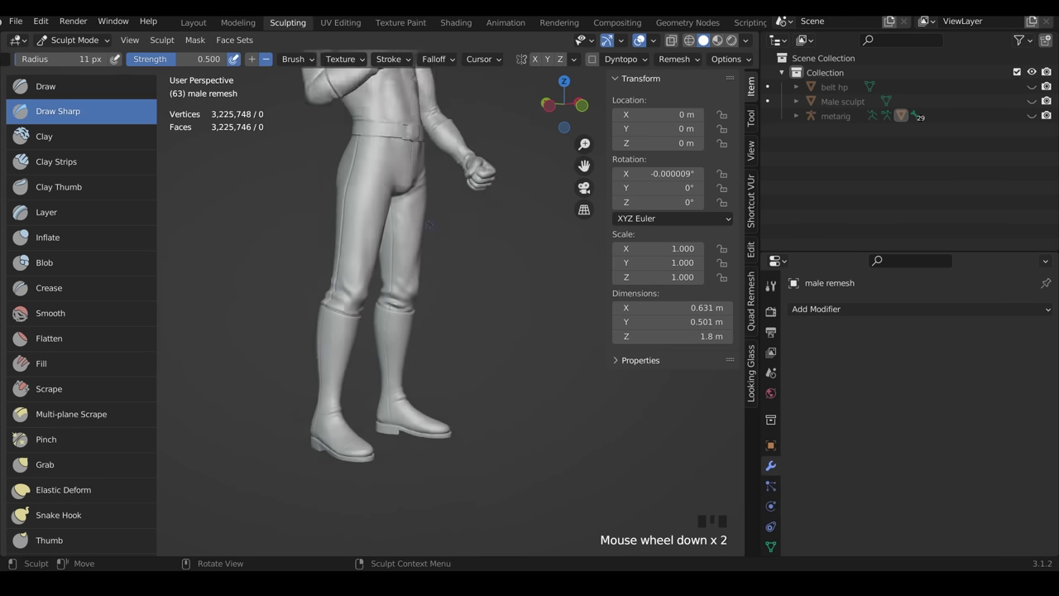
{"action": "mouse_move", "coordinate": [427, 258]}
{"action": "middle_mouse_down", "text": "shift"}
{"action": "mouse_move", "coordinate": [430, 239]}
{"action": "mouse_move", "coordinate": [397, 263]}
{"action": "mouse_move", "coordinate": [422, 273]}
{"action": "mouse_move", "coordinate": [418, 299]}
{"action": "middle_mouse_up", "text": "shift"}
{"action": "scroll", "coordinate": [427, 258], "scroll_direction": "up", "scroll_amount": 4}
{"action": "scroll", "coordinate": [422, 273], "scroll_direction": "up", "scroll_amount": 4}
{"action": "scroll", "coordinate": [426, 265], "scroll_direction": "up", "scroll_amount": 2}
{"action": "scroll", "coordinate": [419, 286], "scroll_direction": "up", "scroll_amount": 2}
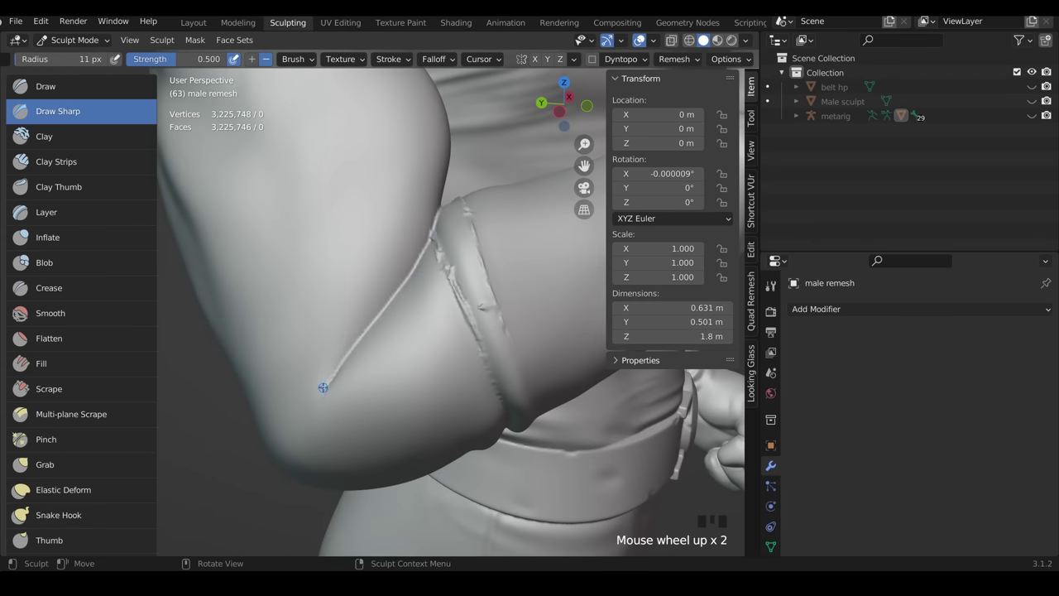
{"action": "mouse_move", "coordinate": [495, 307]}
{"action": "left_mouse_down", "text": "shift"}
{"action": "mouse_move", "coordinate": [461, 210]}
{"action": "mouse_move", "coordinate": [493, 269]}
{"action": "mouse_move", "coordinate": [505, 326]}
{"action": "mouse_move", "coordinate": [415, 288]}
{"action": "mouse_move", "coordinate": [408, 235]}
{"action": "mouse_move", "coordinate": [397, 302]}
{"action": "mouse_move", "coordinate": [422, 373]}
{"action": "left_mouse_up", "text": "shift"}
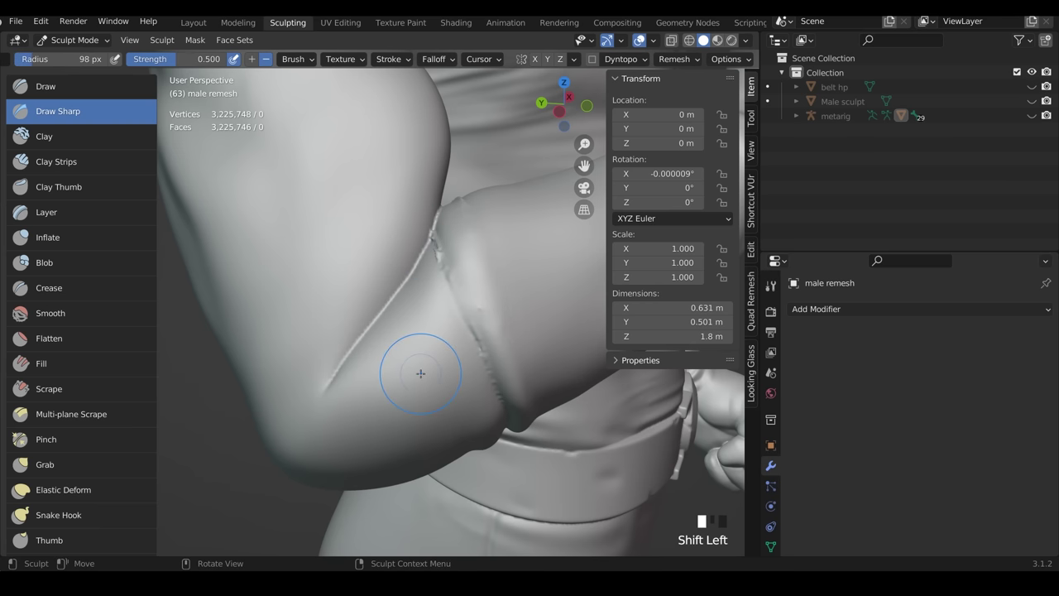
{"action": "scroll", "coordinate": [447, 339], "scroll_direction": "down", "scroll_amount": 4}
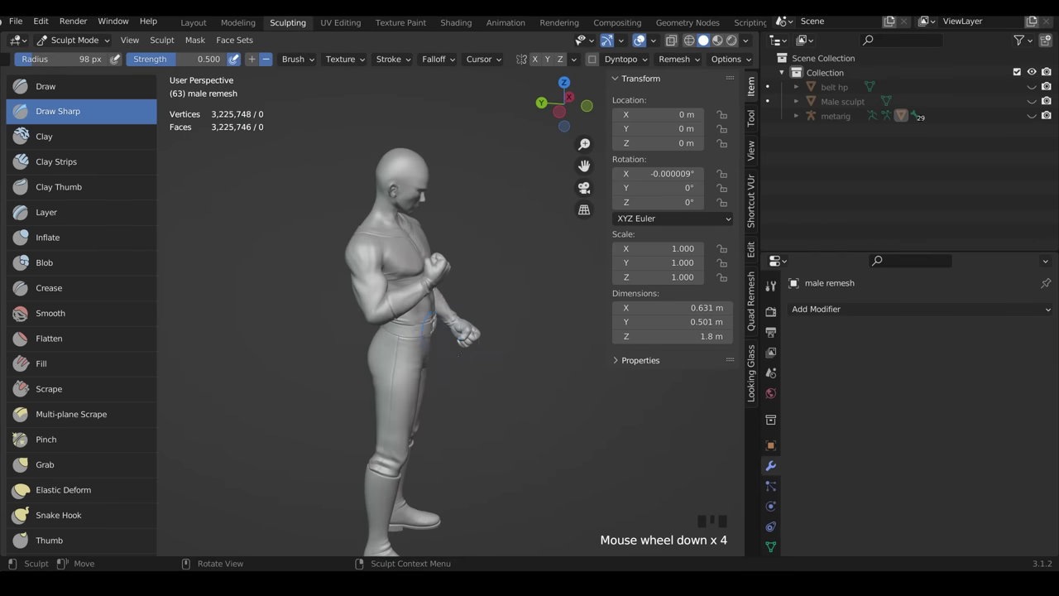
{"action": "middle_click_drag", "start_coordinate": [459, 354], "coordinate": [430, 330]}
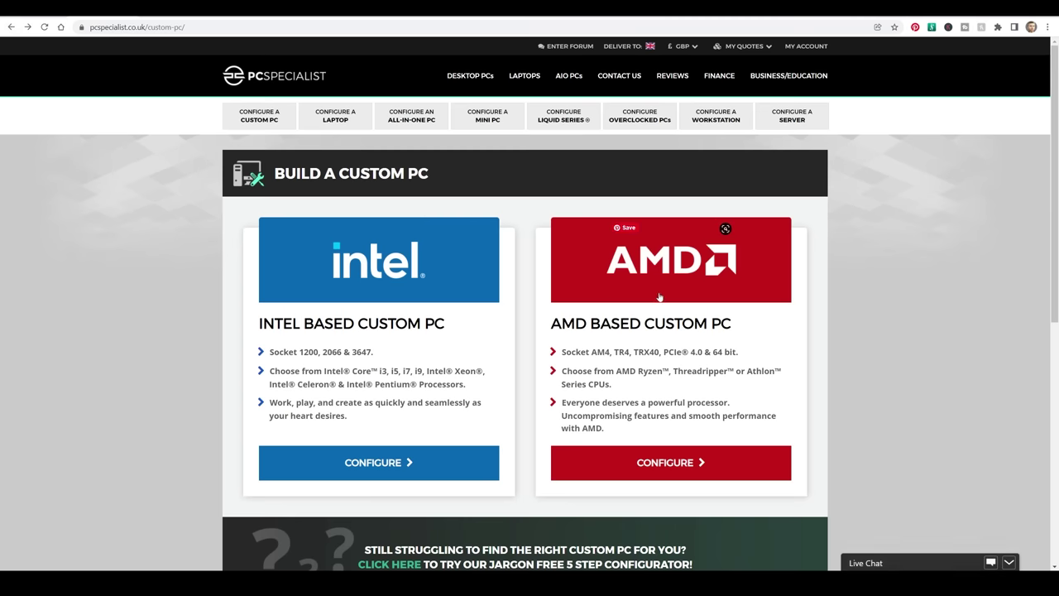
Step: On the PCSpecialist website in the browser, open the AMD Ryzen Extreme custom PC configurator at its core components
{"action": "left_click", "coordinate": [678, 295]}
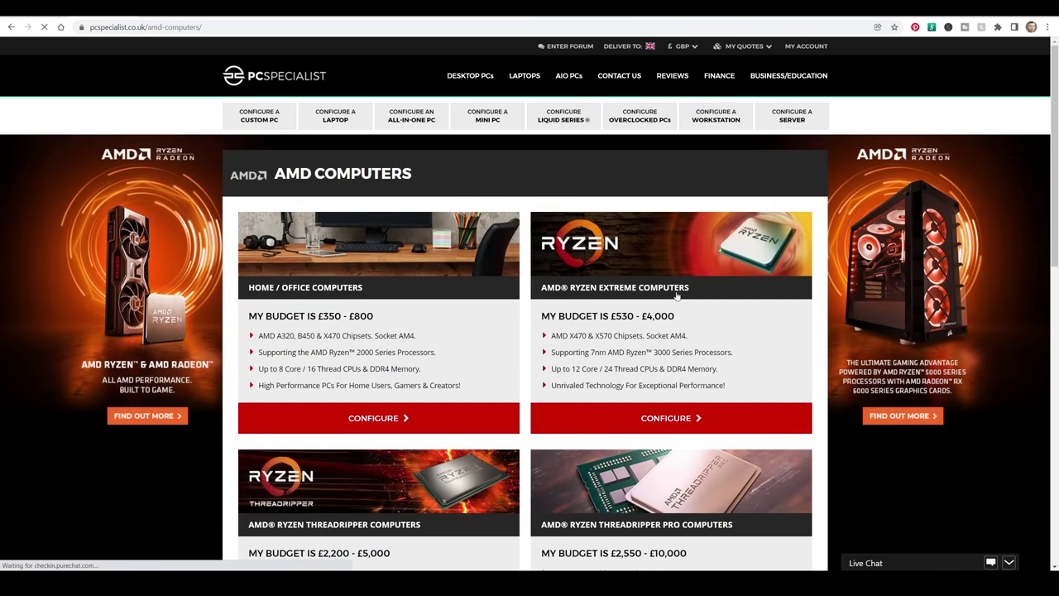
{"action": "left_click", "coordinate": [676, 296]}
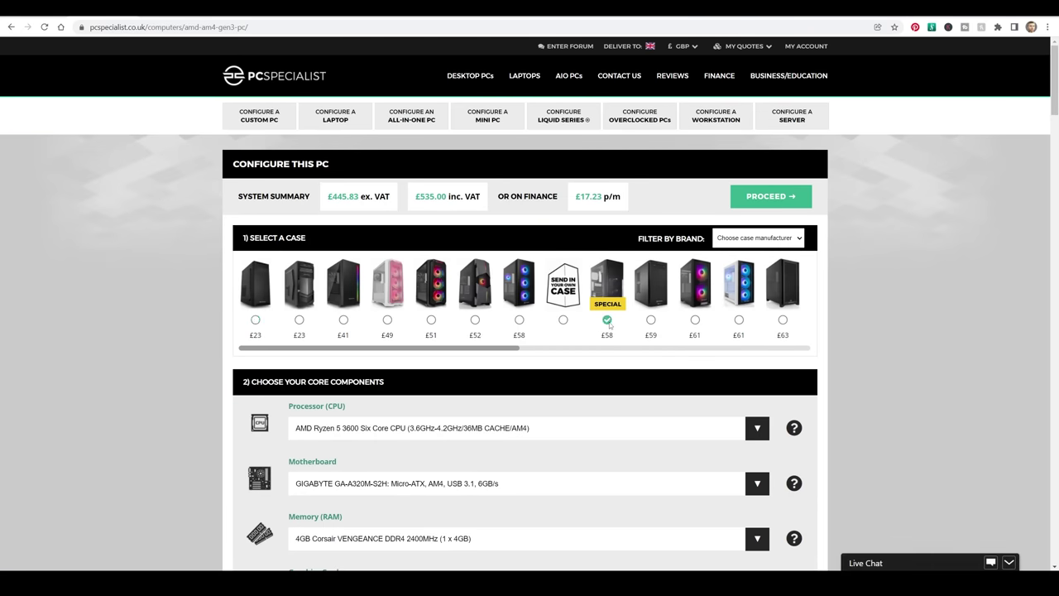
{"action": "scroll", "coordinate": [705, 410], "scroll_direction": "down", "scroll_amount": 2}
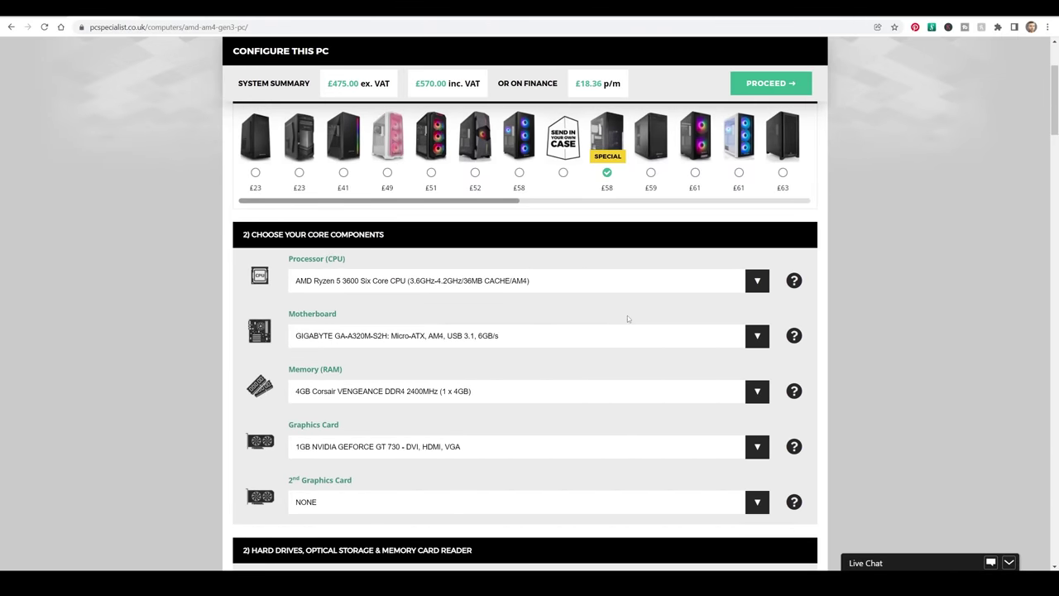
Step: Choose the AMD Ryzen 9 5950X 16 Core processor and the ASUS CROSSHAIR VIII HERO WIFI motherboard for the custom PC
{"action": "left_click", "coordinate": [757, 281]}
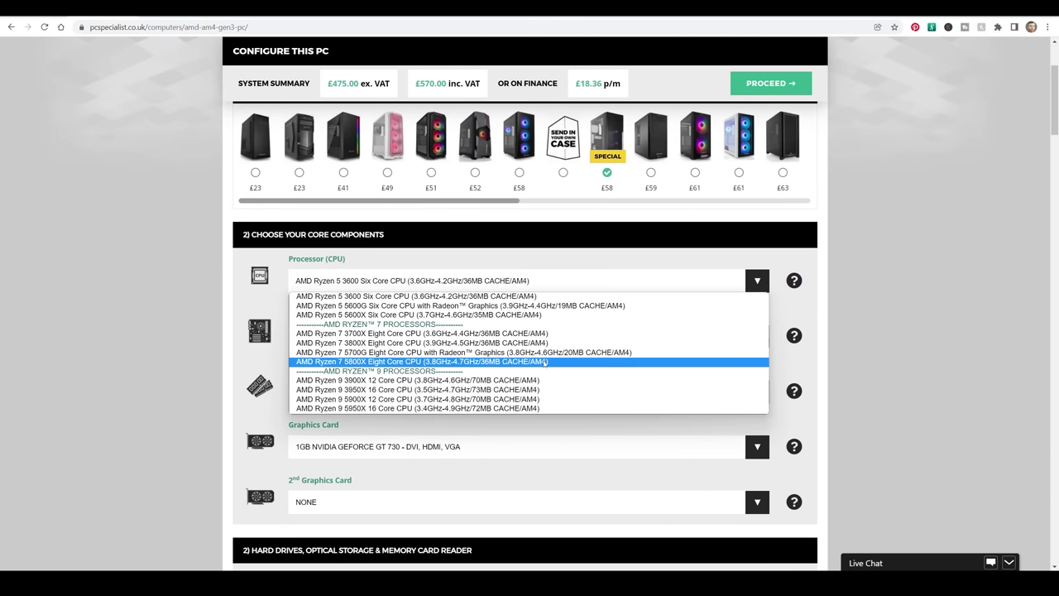
{"action": "left_click", "coordinate": [468, 408]}
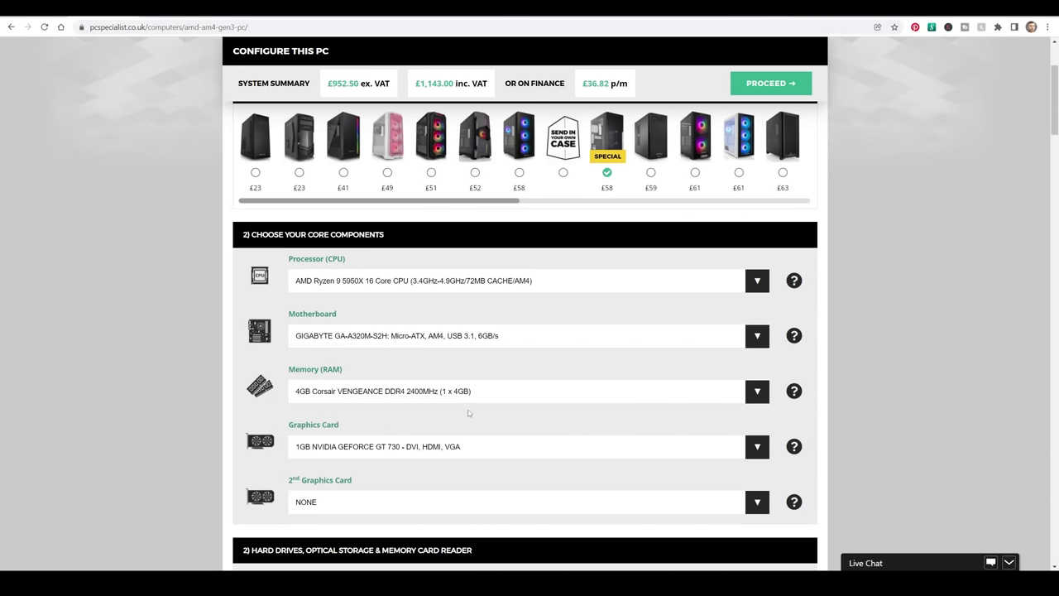
{"action": "left_click", "coordinate": [764, 339]}
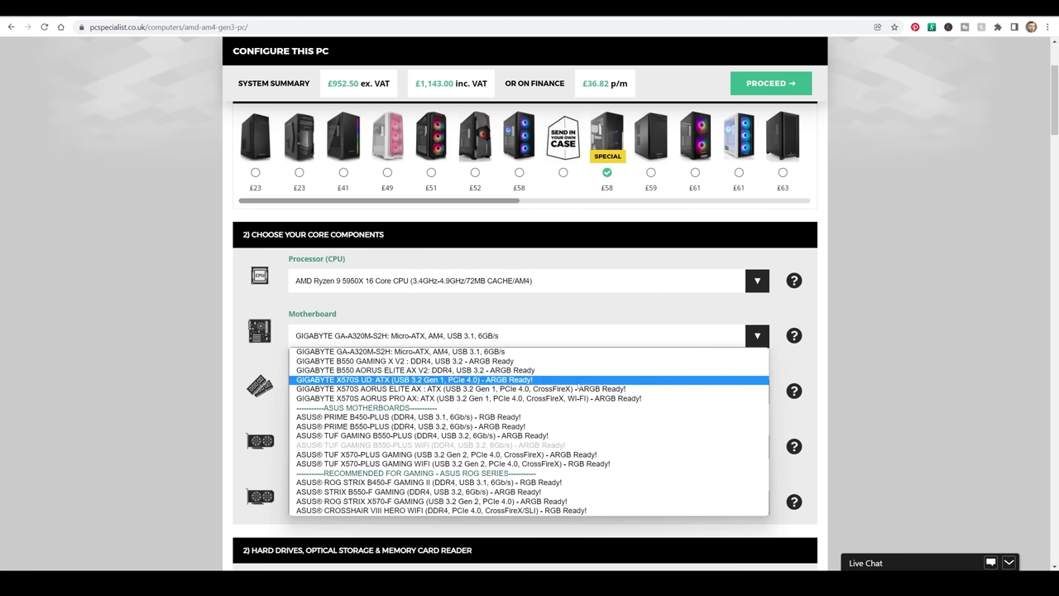
{"action": "left_click", "coordinate": [527, 511]}
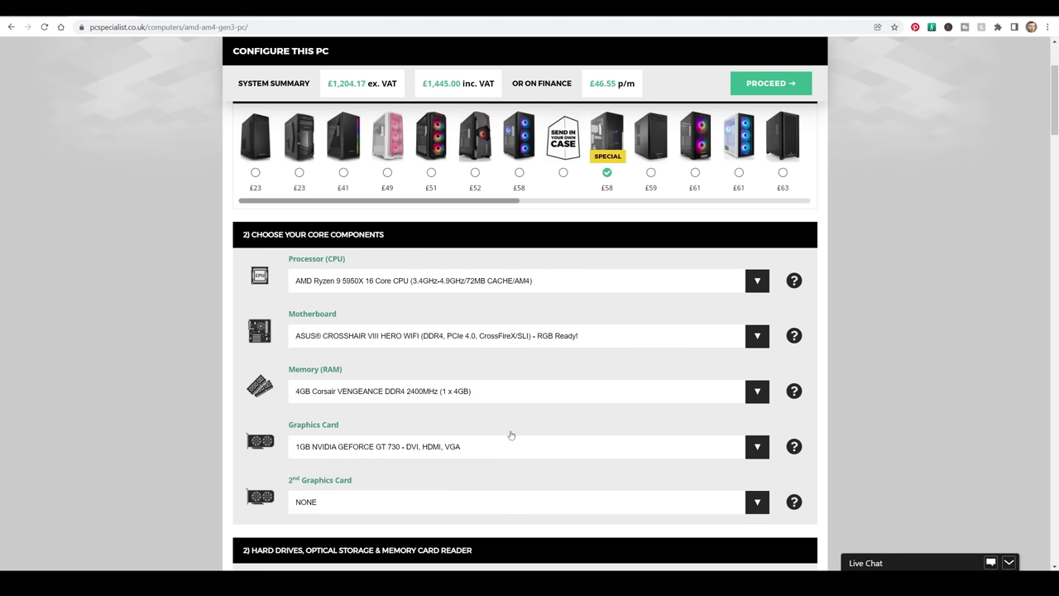
{"action": "left_click", "coordinate": [515, 400]}
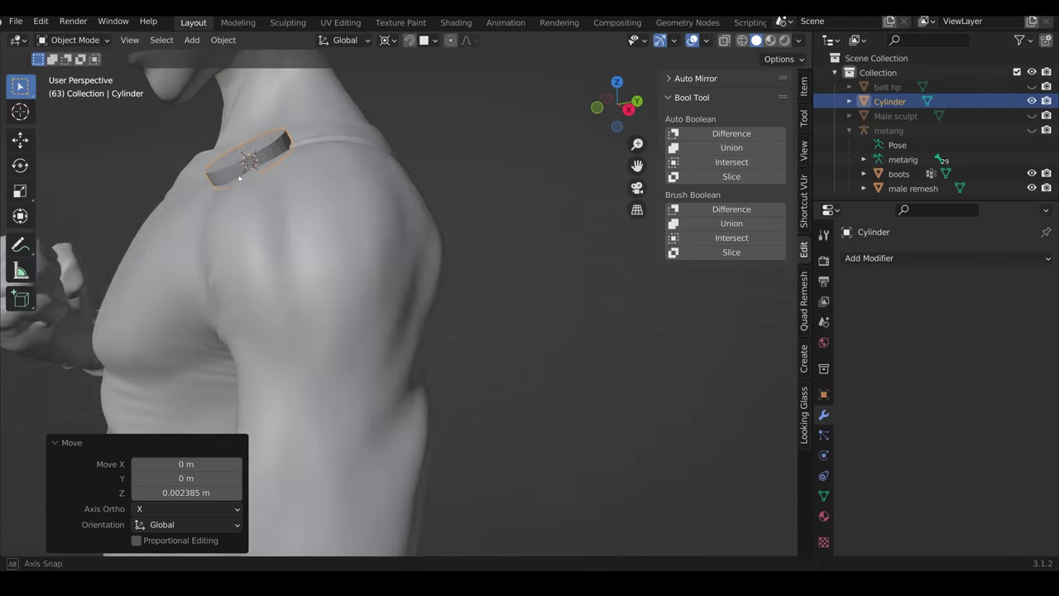
Step: In Blender, give the shoulder cylinder a Bevel modifier of 0.001 m with 2 segments, plus a level 1 Subdivision modifier
{"action": "left_click", "coordinate": [943, 258]}
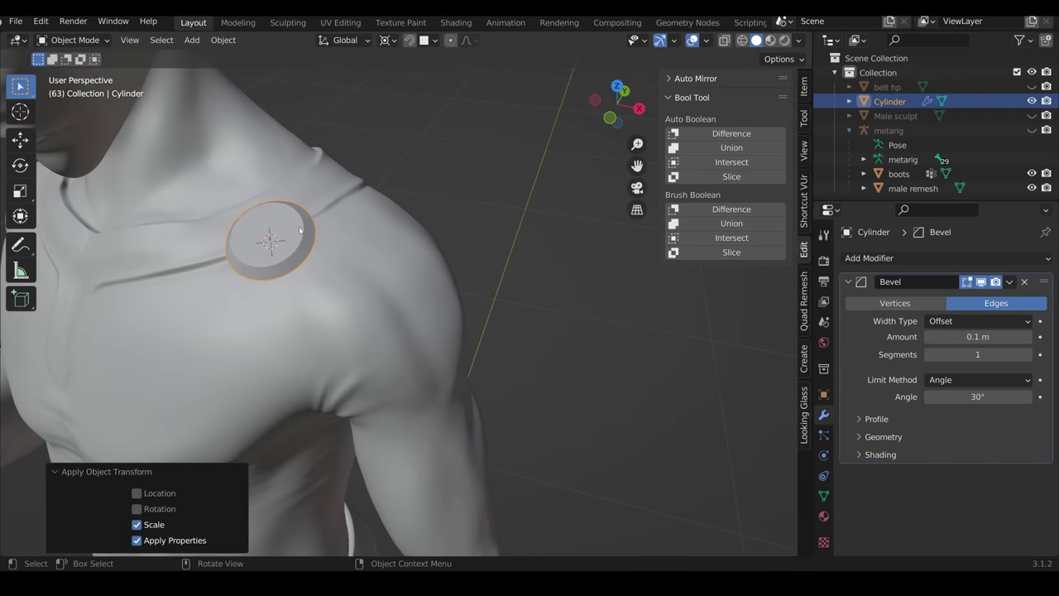
{"action": "double_click", "coordinate": [977, 337]}
{"action": "type", "text": "0.001"}
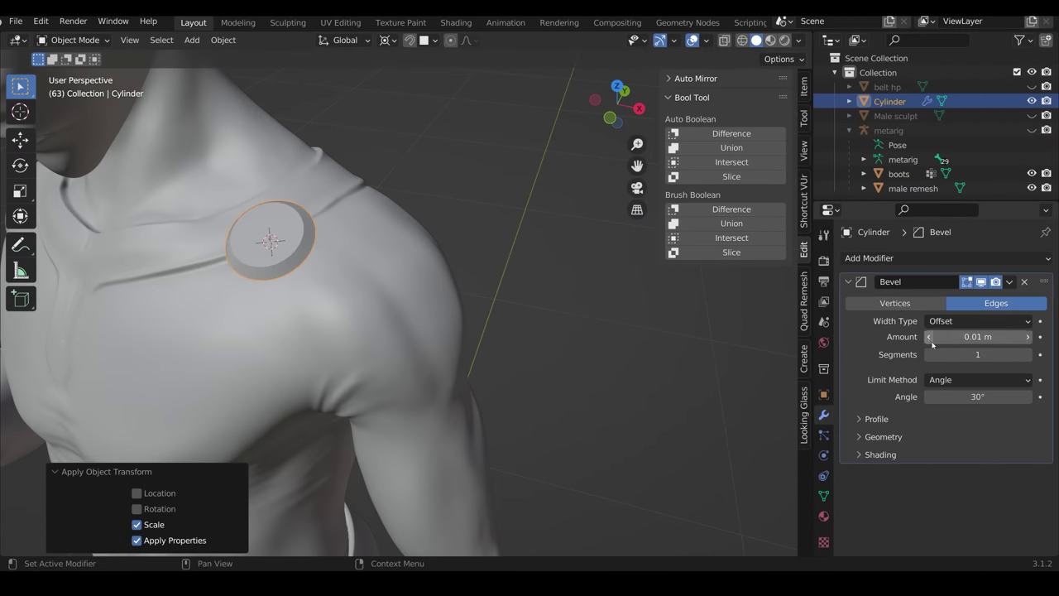
{"action": "key", "text": "Return"}
{"action": "left_click", "coordinate": [848, 281]}
{"action": "key", "text": "ctrl+1"}
{"action": "left_click", "coordinate": [847, 281]}
{"action": "left_click", "coordinate": [1026, 354]}
Step: Shade the shoulder disc smooth and duplicate it for the figure's other shoulder
{"action": "right_click", "coordinate": [345, 174]}
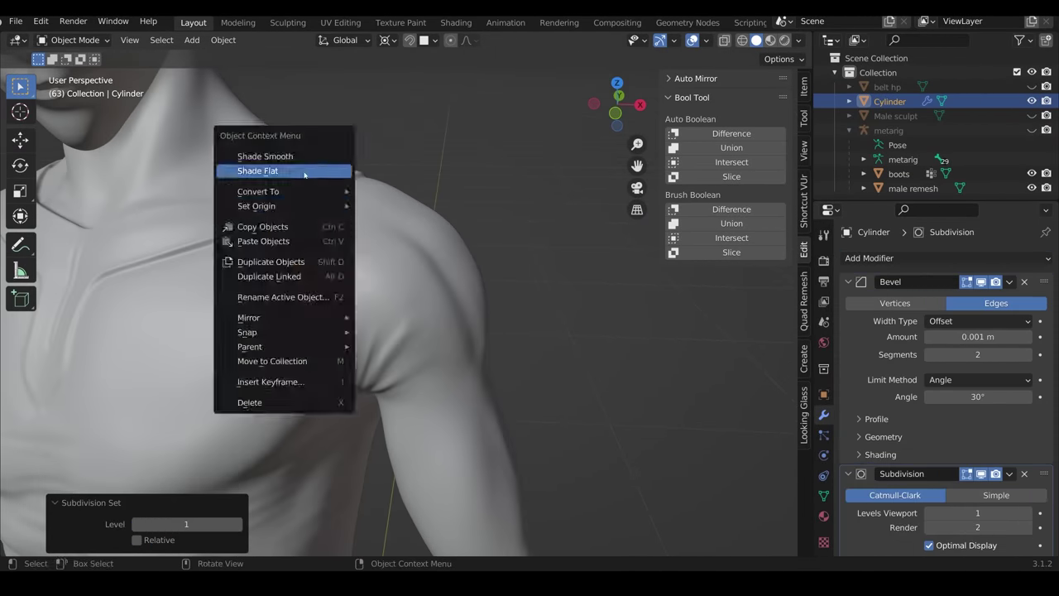
{"action": "left_click", "coordinate": [344, 157]}
{"action": "middle_click_drag", "start_coordinate": [344, 157], "coordinate": [369, 238]}
{"action": "key", "text": "shift+d"}
{"action": "key", "text": "Tab"}
{"action": "key", "text": "Tab"}
{"action": "middle_click_drag", "start_coordinate": [497, 331], "coordinate": [608, 306]}
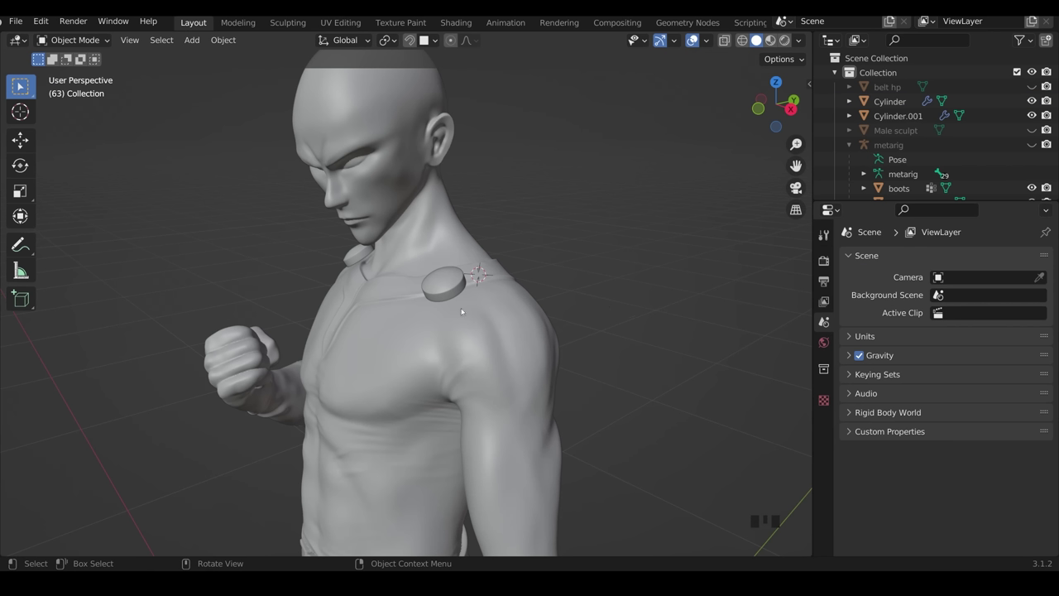
Step: Add a plane at the shoulder and scale it down to 0.035
{"action": "key", "text": "shift+a"}
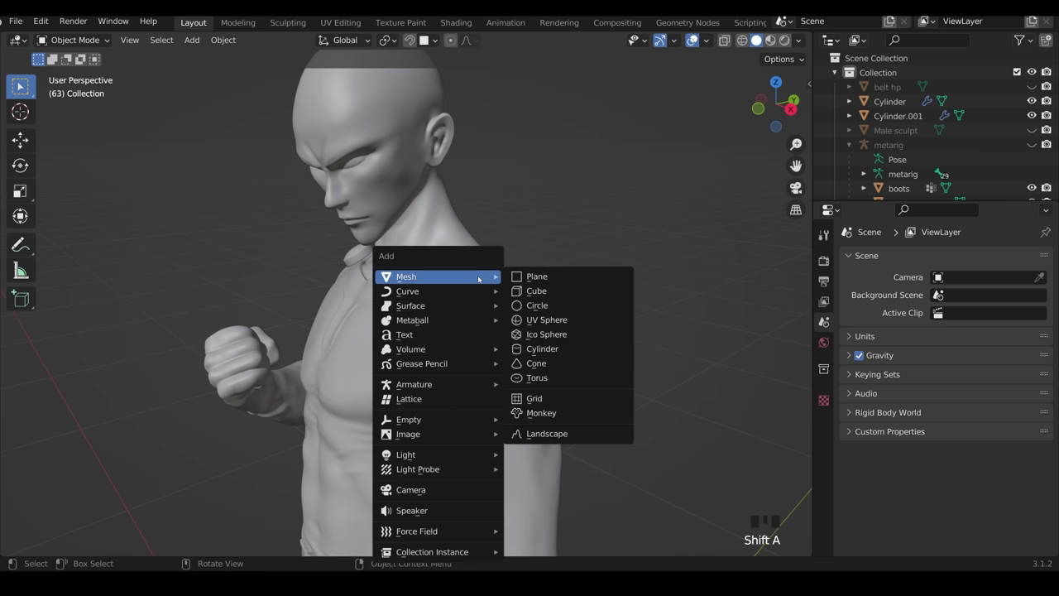
{"action": "left_click", "coordinate": [526, 280]}
{"action": "key", "text": "s"}
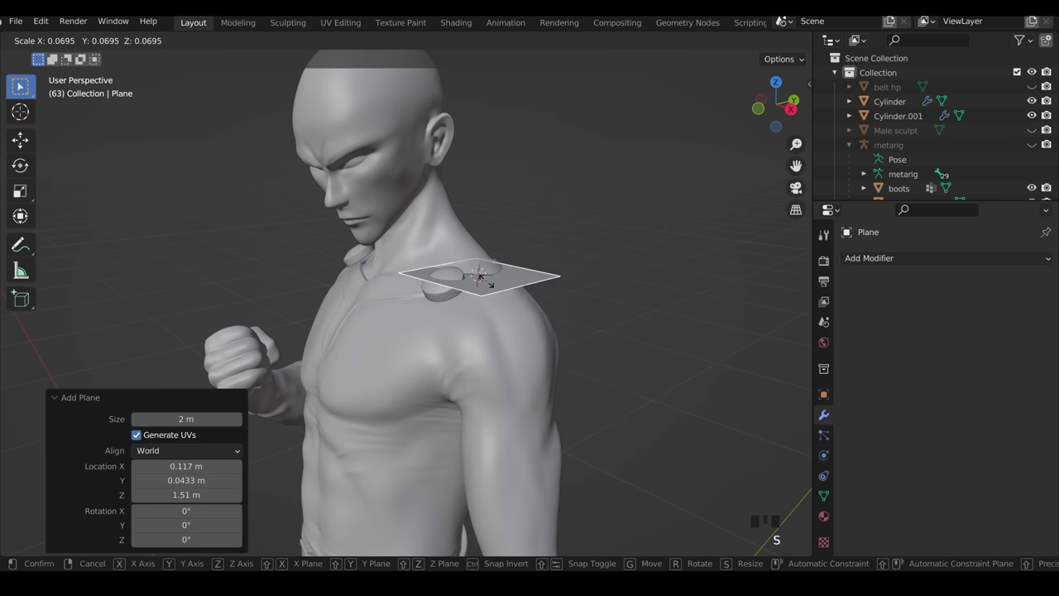
{"action": "left_click", "coordinate": [501, 285]}
Step: In the right side view, move and rotate the plane to follow the shoulder's slope beneath the disc
{"action": "key", "text": "KP_3"}
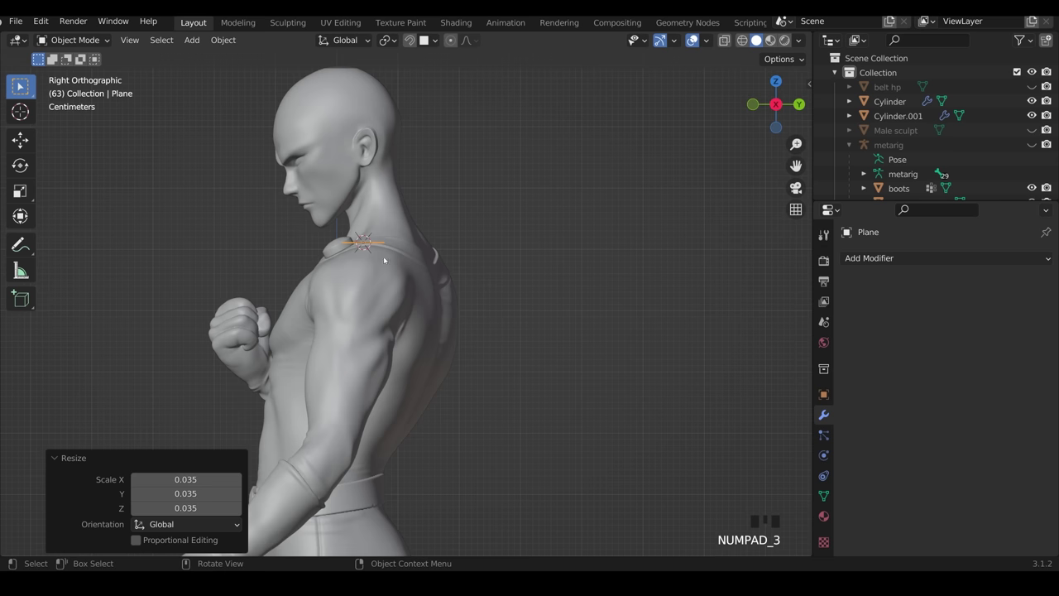
{"action": "key", "text": "g"}
{"action": "left_click", "coordinate": [396, 239]}
{"action": "key", "text": "r"}
{"action": "left_click", "coordinate": [395, 239]}
{"action": "key", "text": "g"}
{"action": "left_click", "coordinate": [395, 240]}
{"action": "key", "text": "KP_Decimal"}
Step: Add a Shrinkwrap modifier to the plane with the male remesh body as its target
{"action": "left_click", "coordinate": [873, 298]}
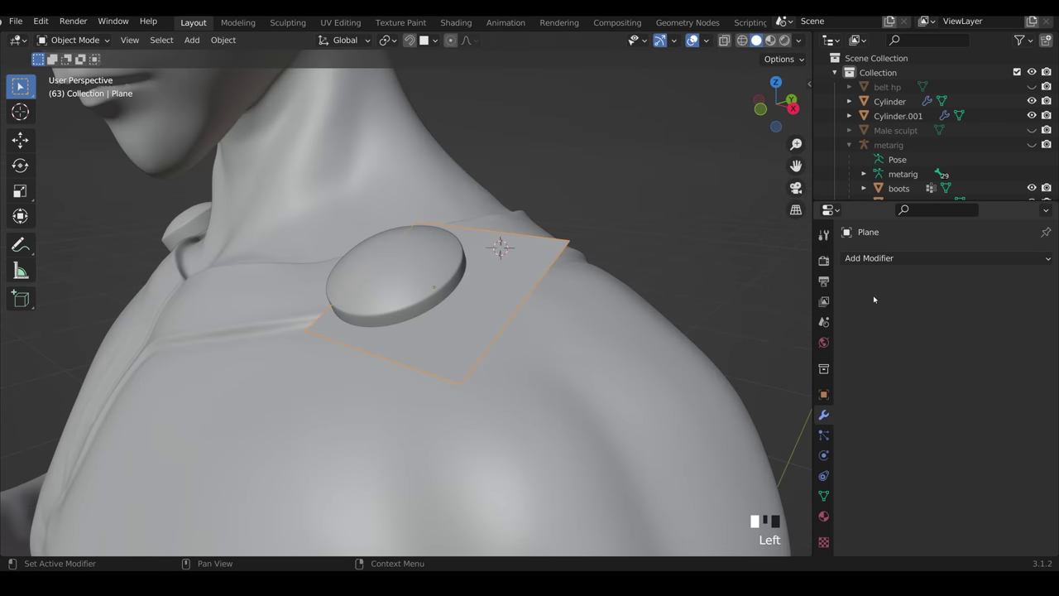
{"action": "left_click", "coordinate": [882, 263]}
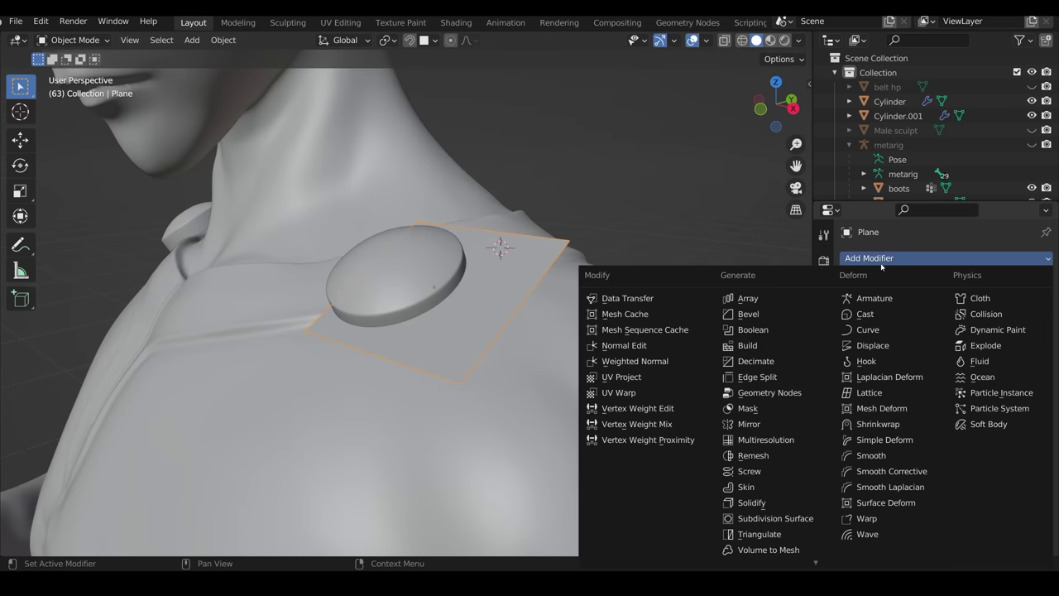
{"action": "left_click", "coordinate": [877, 423]}
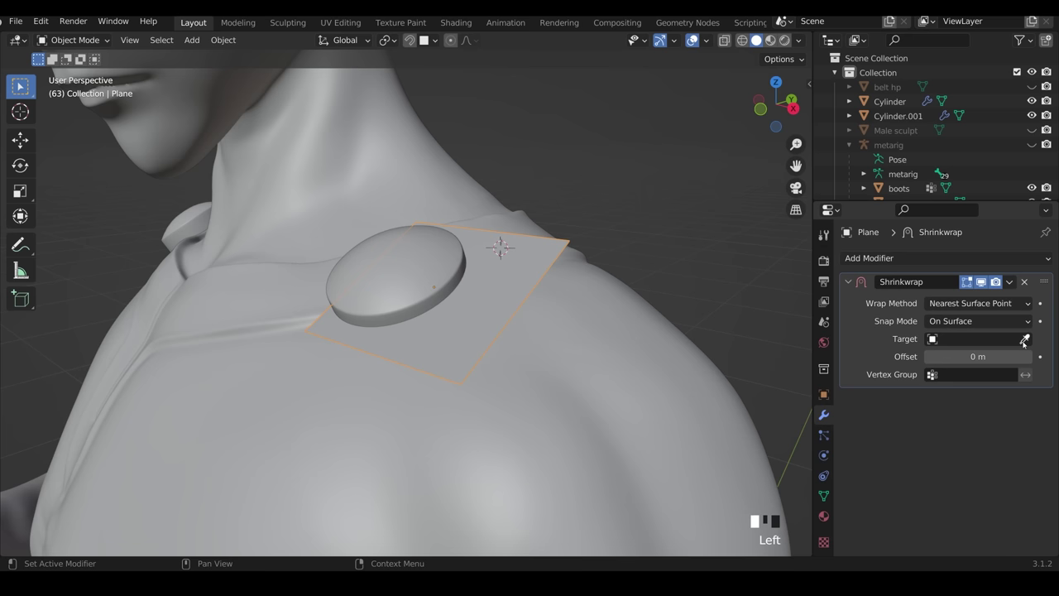
{"action": "left_click", "coordinate": [572, 338]}
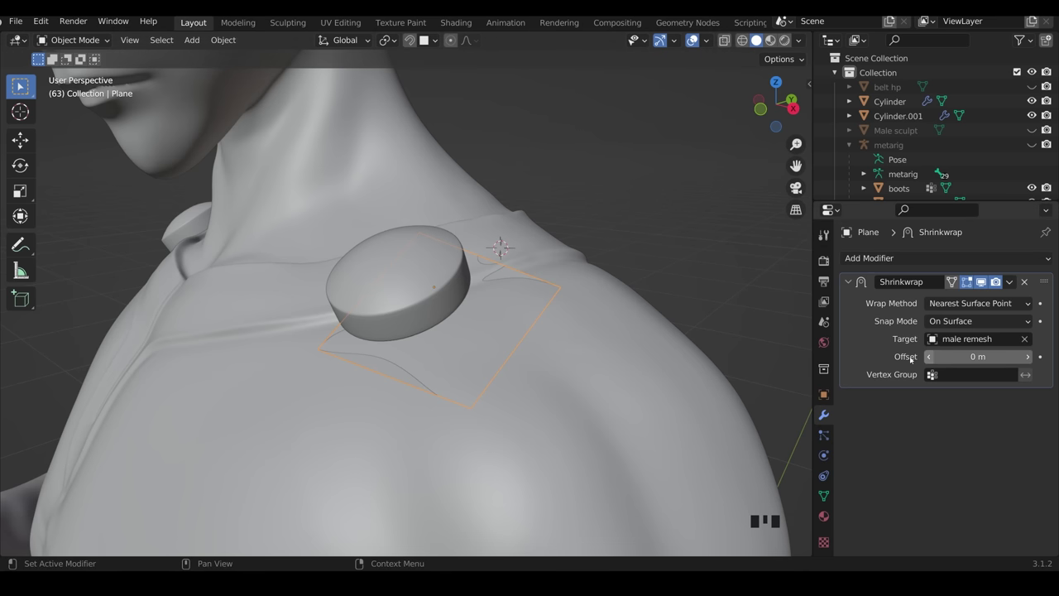
Step: Set the plane's Shrinkwrap snap mode to Above Surface with an offset of 0.005 m
{"action": "left_click", "coordinate": [1024, 322]}
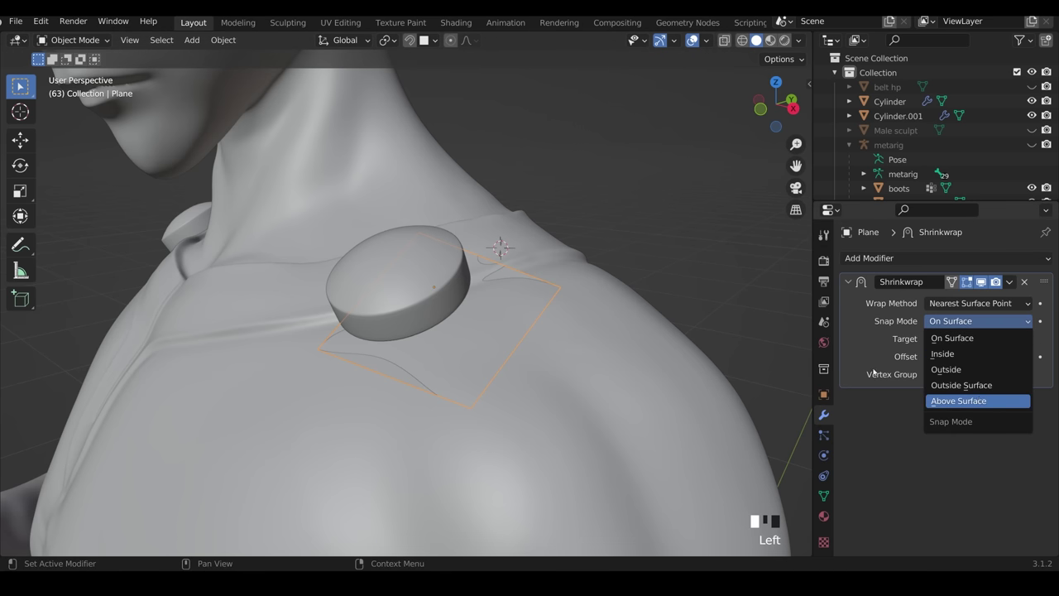
{"action": "left_click", "coordinate": [976, 400]}
{"action": "middle_click_drag", "start_coordinate": [579, 347], "coordinate": [512, 325]}
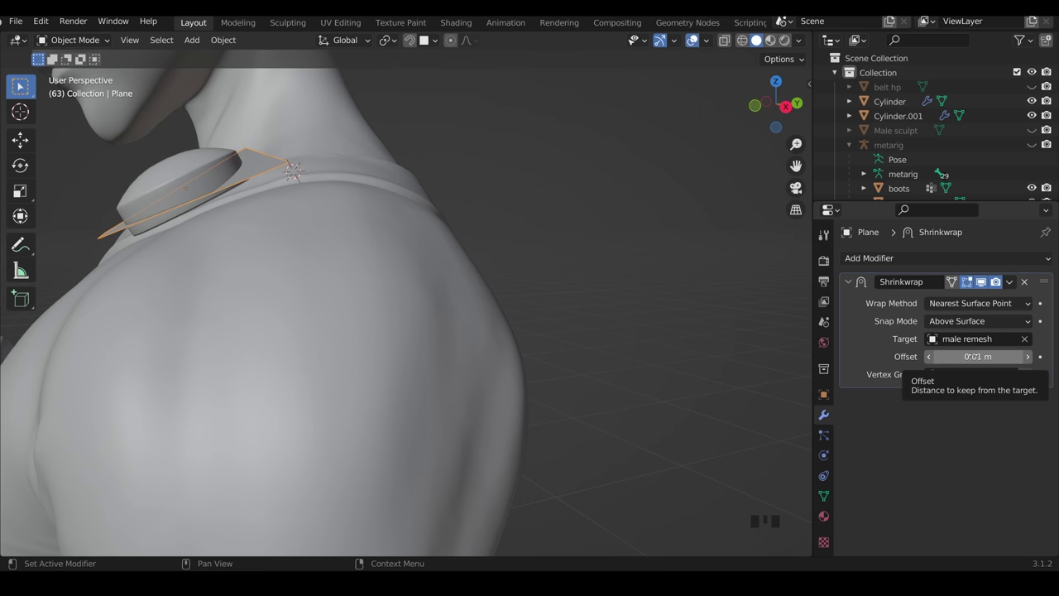
{"action": "double_click", "coordinate": [941, 356]}
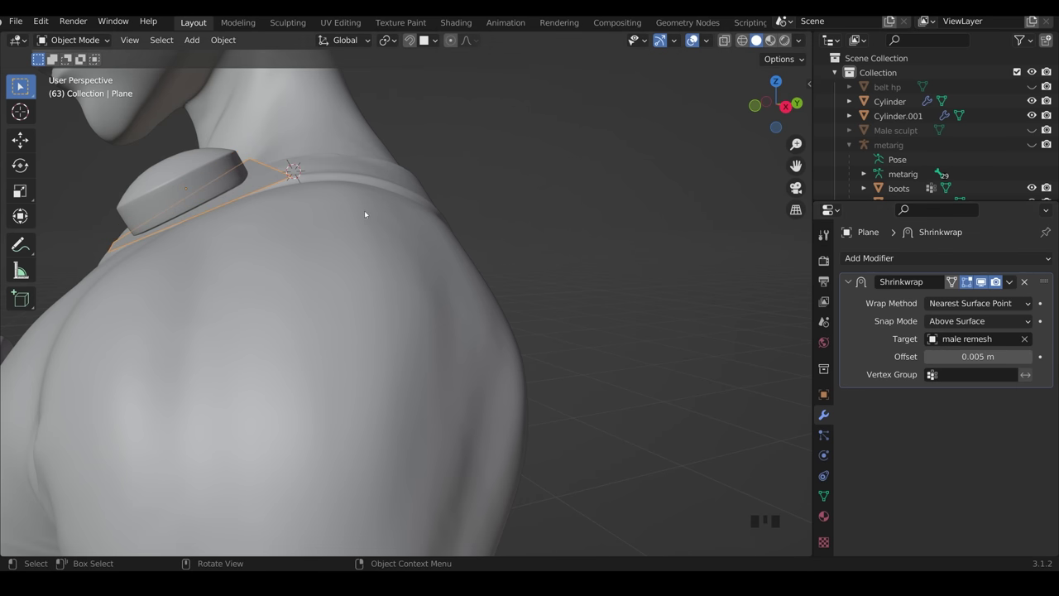
{"action": "middle_click_drag", "start_coordinate": [365, 214], "coordinate": [490, 317]}
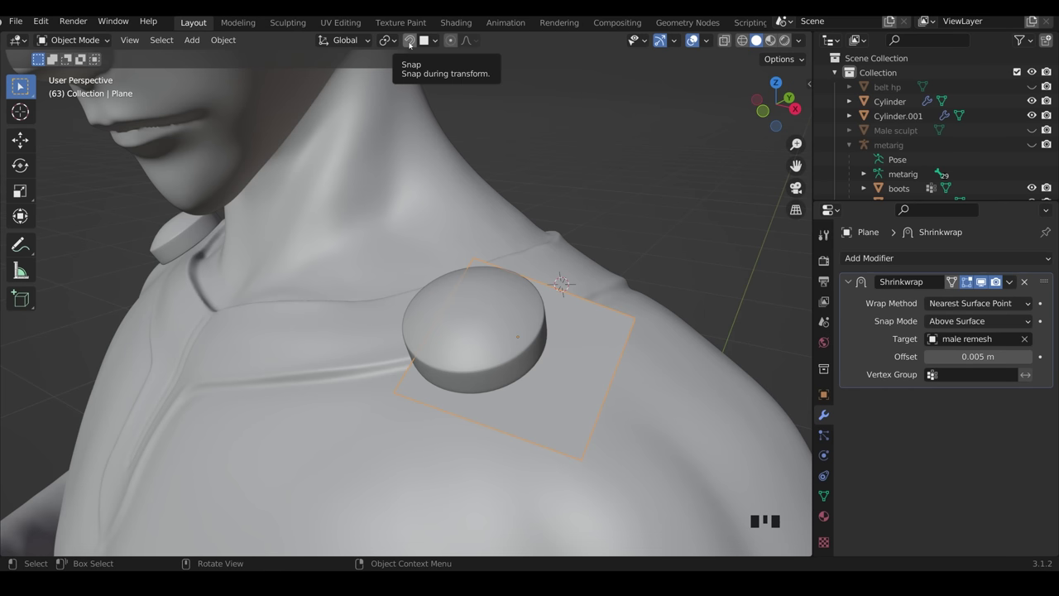
Step: With face snapping and Project Individual Elements on, move the plane's corner vertices across the shoulder so they surround the disc
{"action": "left_click", "coordinate": [434, 40]}
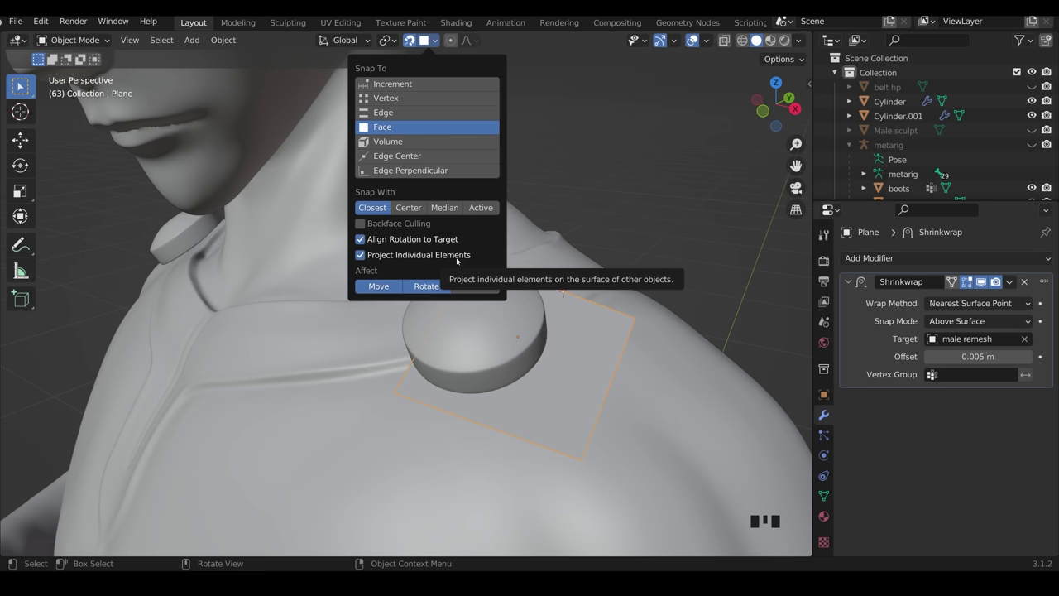
{"action": "key", "text": "Tab"}
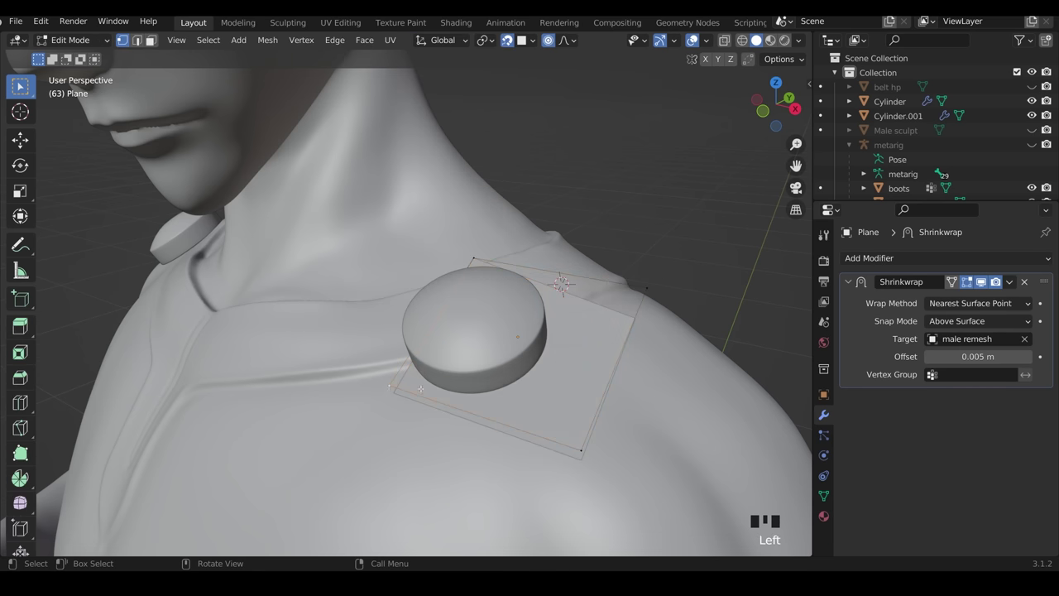
{"action": "middle_click_drag", "start_coordinate": [420, 388], "coordinate": [447, 394]}
{"action": "left_click_drag", "start_coordinate": [446, 406], "coordinate": [453, 497]}
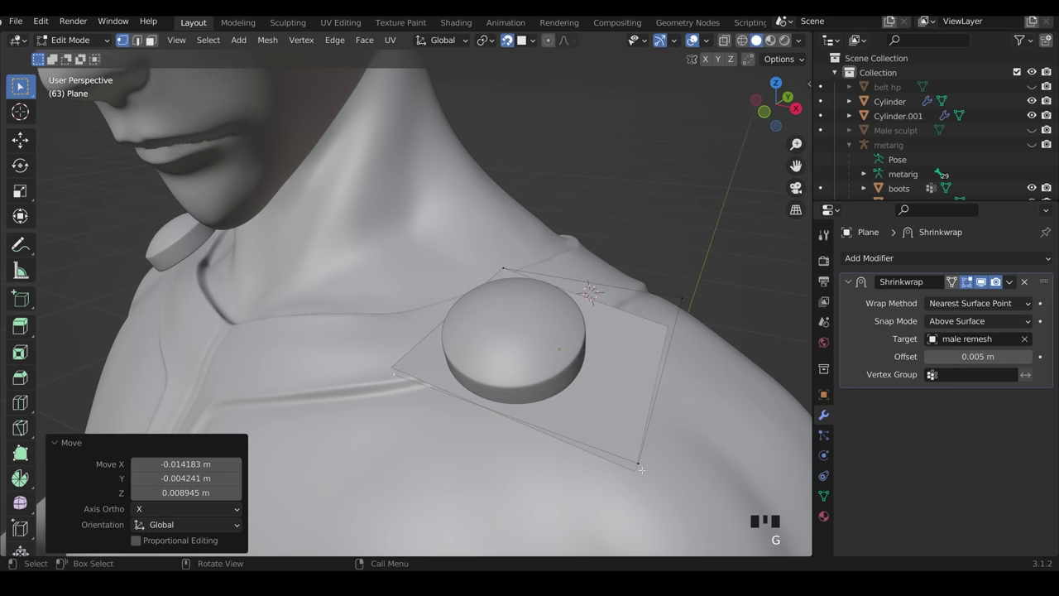
{"action": "middle_click_drag", "start_coordinate": [670, 421], "coordinate": [603, 372], "text": "shift"}
{"action": "key", "text": "g"}
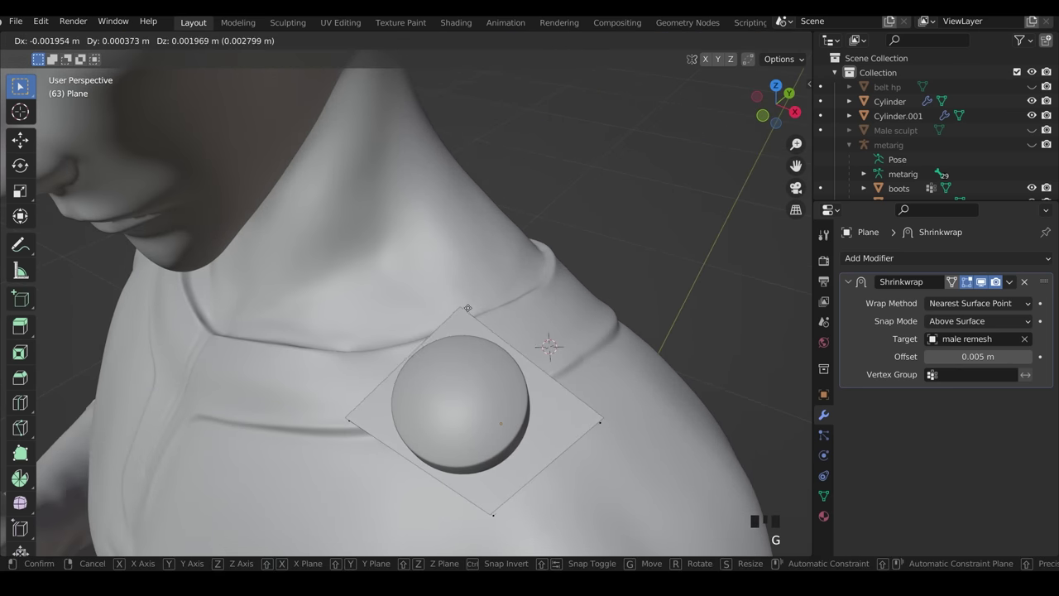
{"action": "left_click", "coordinate": [474, 327]}
{"action": "middle_click_drag", "start_coordinate": [474, 327], "coordinate": [158, 263]}
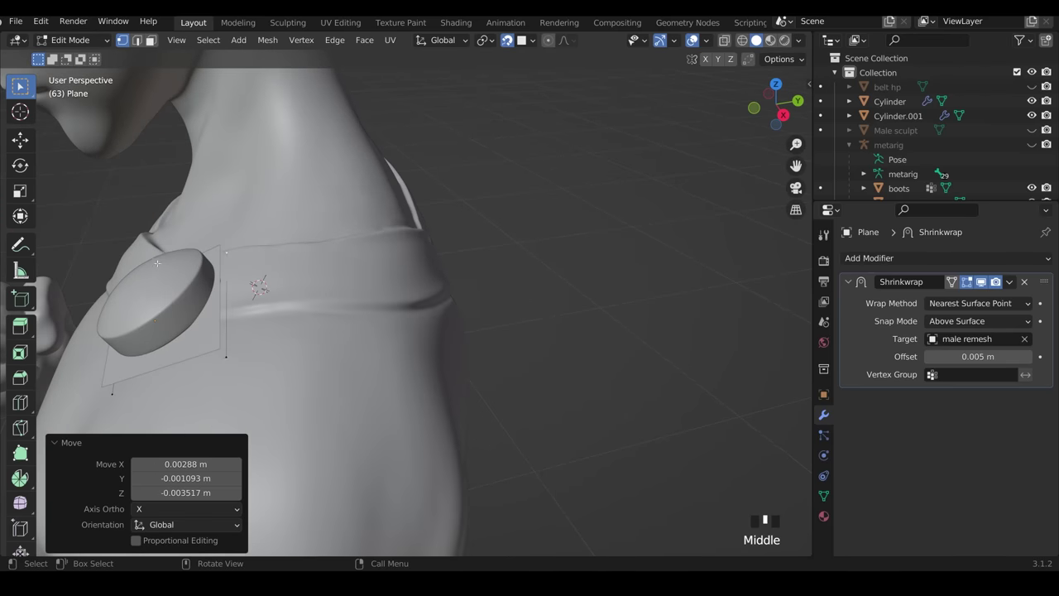
{"action": "middle_click_drag", "start_coordinate": [102, 363], "coordinate": [230, 325]}
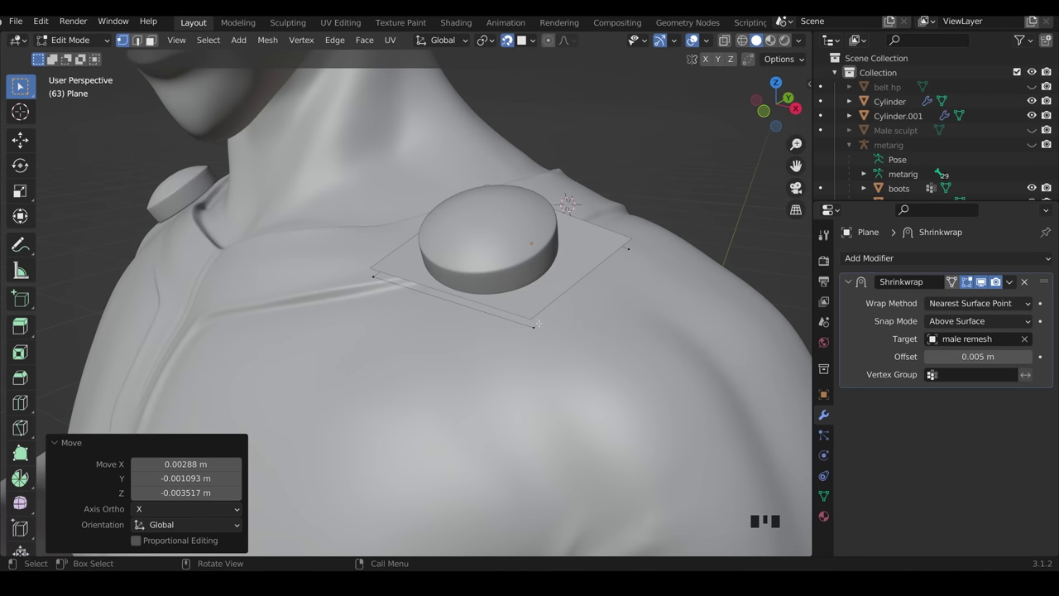
{"action": "scroll", "coordinate": [540, 318], "scroll_direction": "down", "scroll_amount": 3}
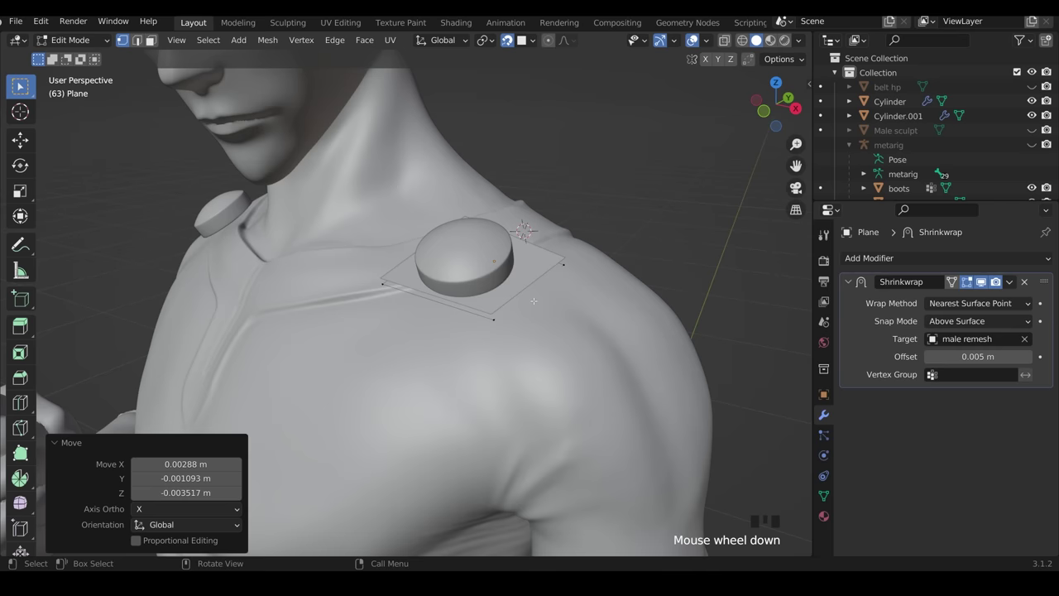
Step: Add centred loop cuts through the plane around the shoulder disc and display the Shrinkwrap result on the edit cage
{"action": "middle_click_drag", "start_coordinate": [540, 318], "coordinate": [504, 292]}
{"action": "key", "text": "ctrl+r"}
{"action": "left_click", "coordinate": [504, 291]}
{"action": "right_click", "coordinate": [500, 291]}
{"action": "key", "text": "ctrl+r"}
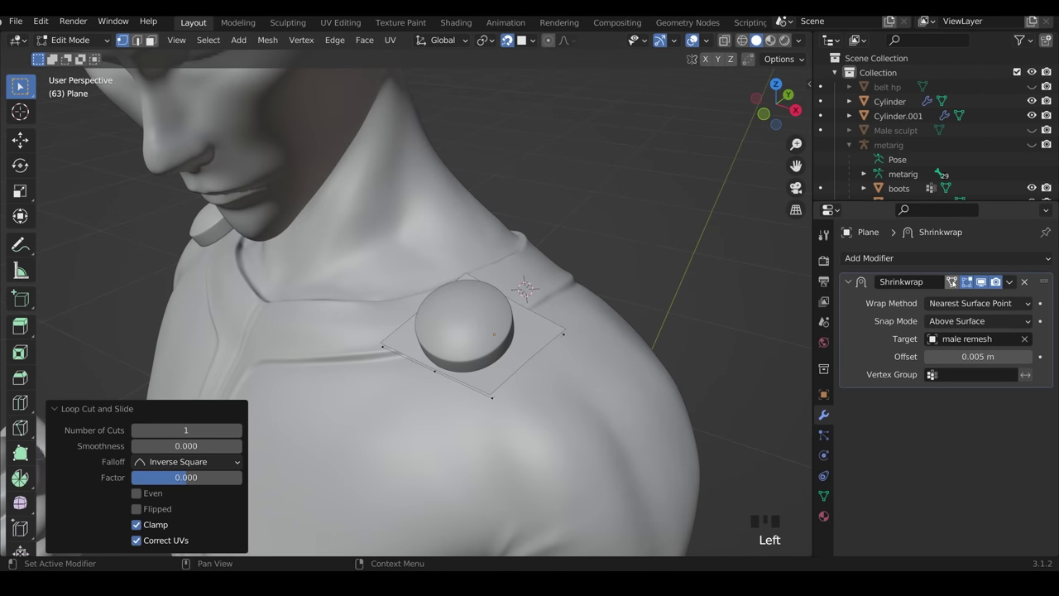
{"action": "left_click", "coordinate": [951, 282]}
Step: Move the plane's vertices to fit the strip's outline around the disc and over the shoulder
{"action": "key", "text": "g"}
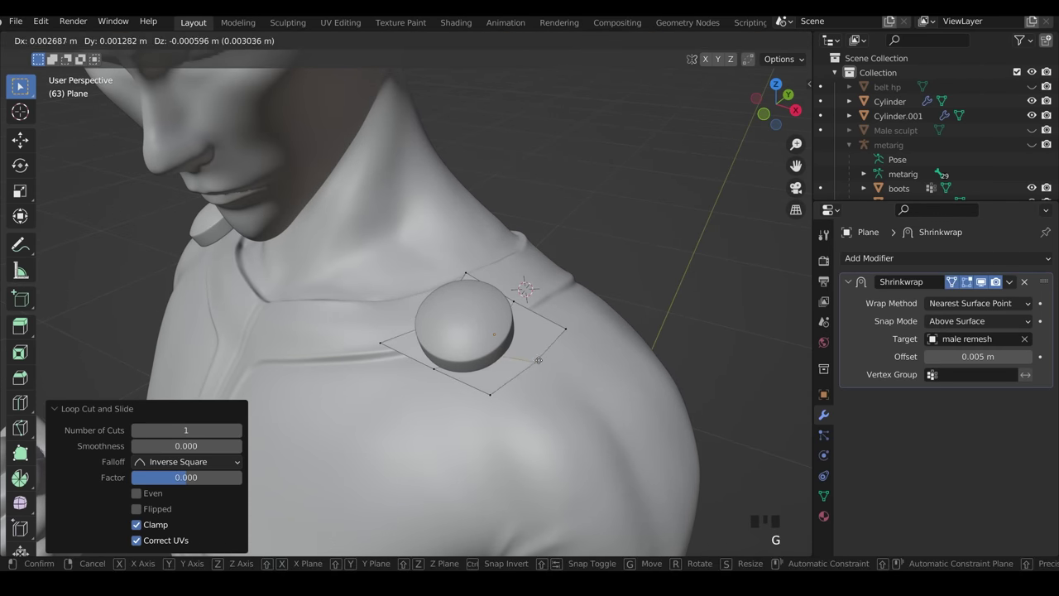
{"action": "left_click", "coordinate": [542, 364]}
{"action": "middle_click_drag", "start_coordinate": [562, 337], "coordinate": [583, 347]}
{"action": "key", "text": "g"}
{"action": "middle_click_drag", "start_coordinate": [585, 307], "coordinate": [413, 273]}
{"action": "key", "text": "g"}
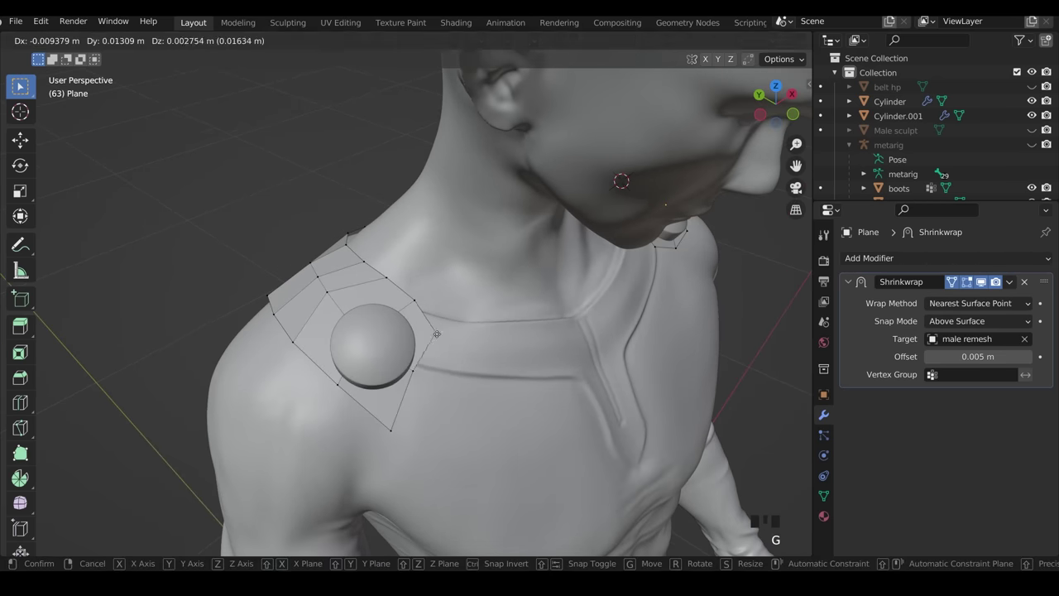
{"action": "left_click", "coordinate": [463, 355]}
Step: Reposition the strip's edge vertices around the shoulders so its end rounds off beside the disc
{"action": "middle_click_drag", "start_coordinate": [463, 355], "coordinate": [465, 293]}
{"action": "key", "text": "g"}
{"action": "left_click", "coordinate": [513, 393]}
{"action": "left_click", "coordinate": [513, 394], "text": "ctrl"}
{"action": "key", "text": "g"}
{"action": "left_click", "coordinate": [530, 279]}
{"action": "left_click", "coordinate": [465, 293], "text": "shift"}
{"action": "left_click", "coordinate": [465, 293]}
Step: Even out the vertices along the strip's lower edge across the upper back
{"action": "key", "text": "g"}
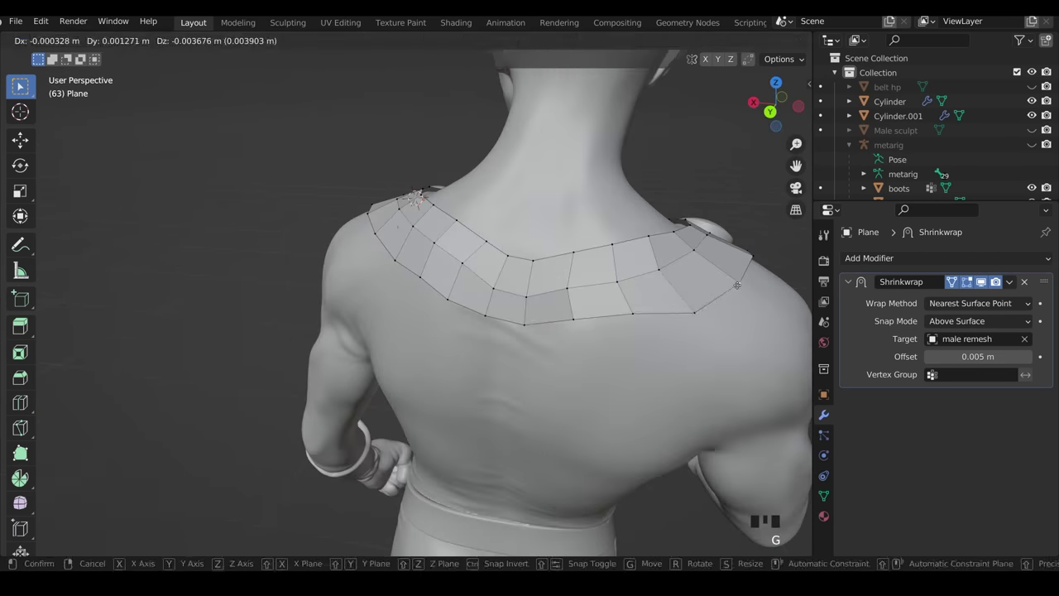
{"action": "left_click", "coordinate": [465, 293]}
{"action": "left_click_drag", "start_coordinate": [448, 287], "coordinate": [545, 324]}
{"action": "left_click", "coordinate": [402, 263]}
{"action": "middle_click_drag", "start_coordinate": [402, 263], "coordinate": [402, 263]}
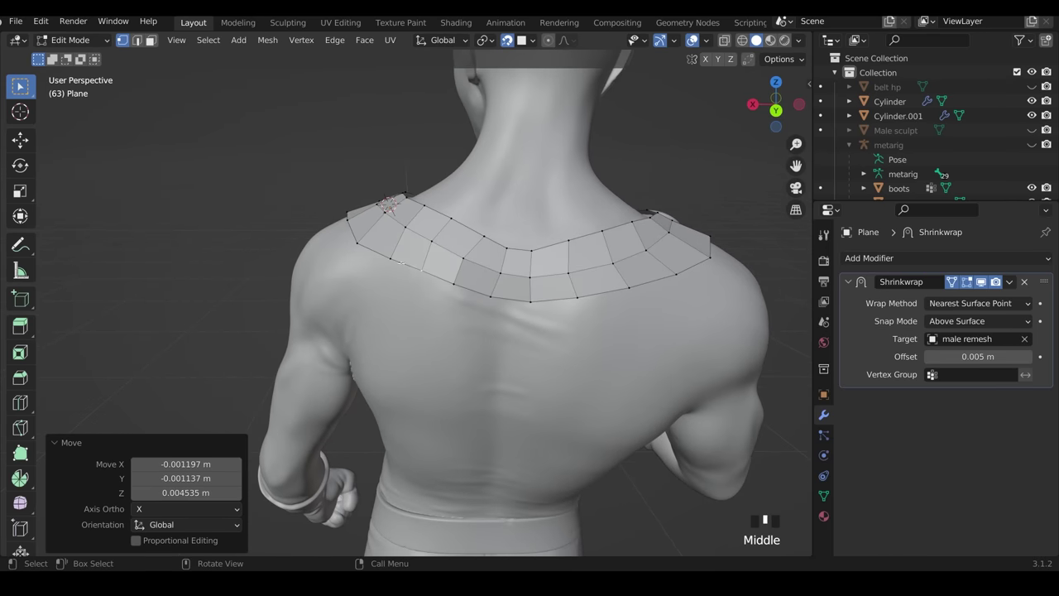
{"action": "left_click", "coordinate": [697, 271]}
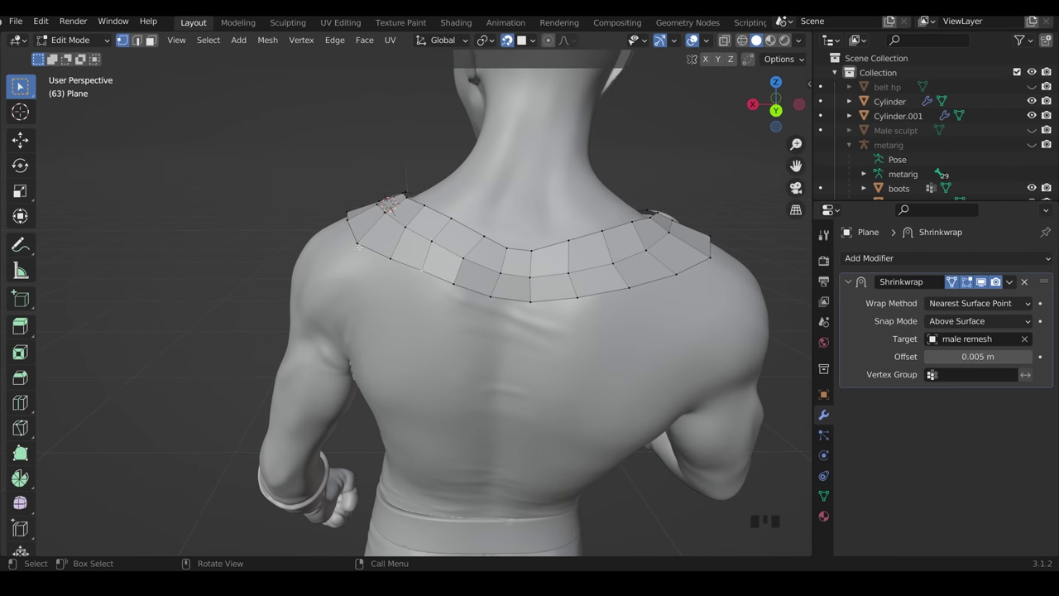
Step: Leave Edit Mode and apply the plane's Shrinkwrap modifier
{"action": "key", "text": "Tab"}
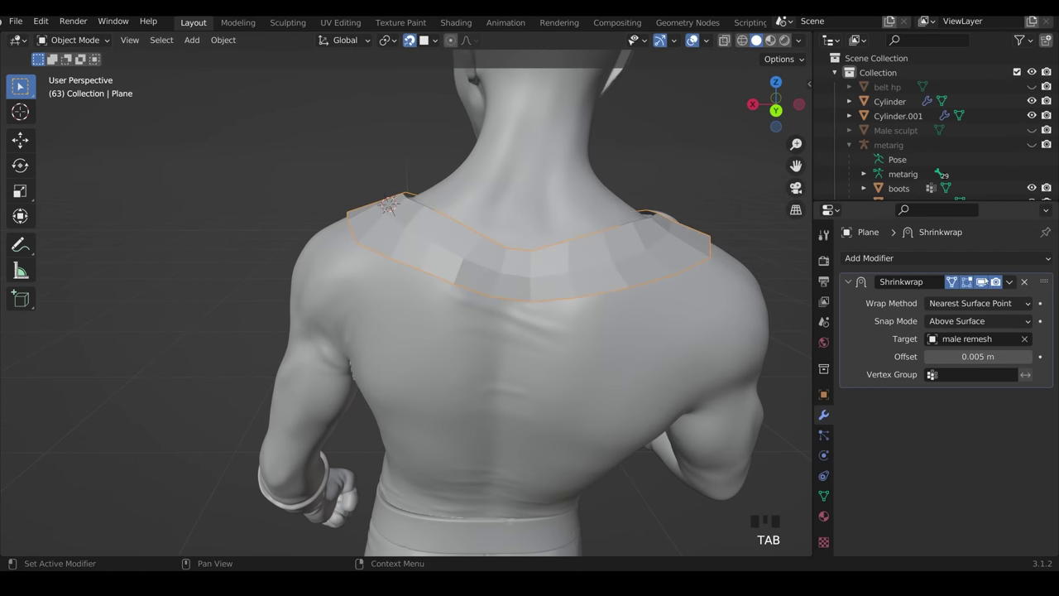
{"action": "left_click", "coordinate": [1009, 282]}
{"action": "left_click", "coordinate": [975, 299]}
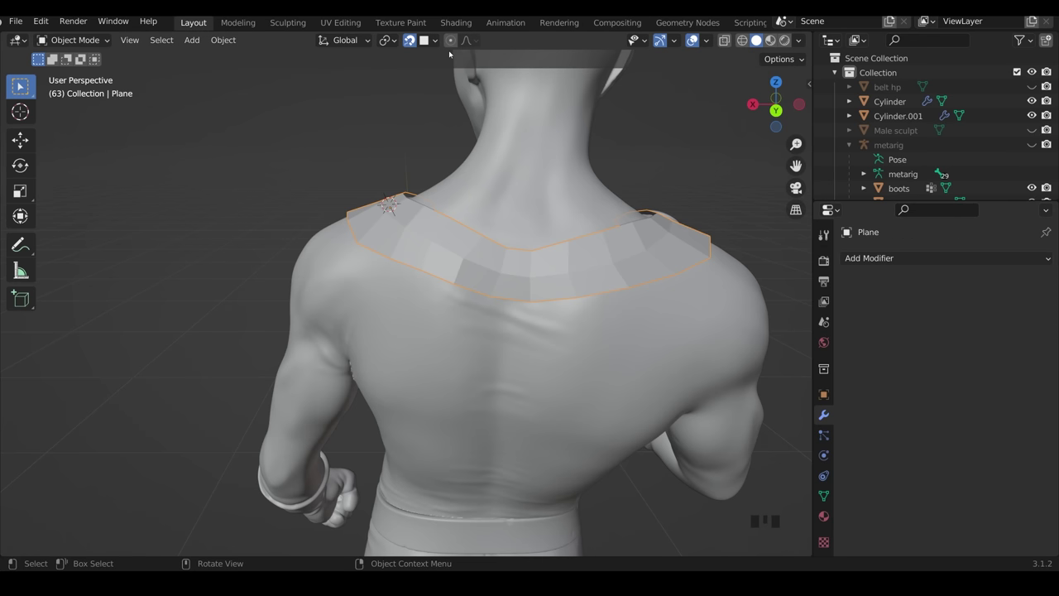
Step: Select the strip's lower back edge and extrude it repeatedly backward and downward to start the cape
{"action": "middle_click_drag", "start_coordinate": [523, 331], "coordinate": [364, 255]}
{"action": "key", "text": "Tab"}
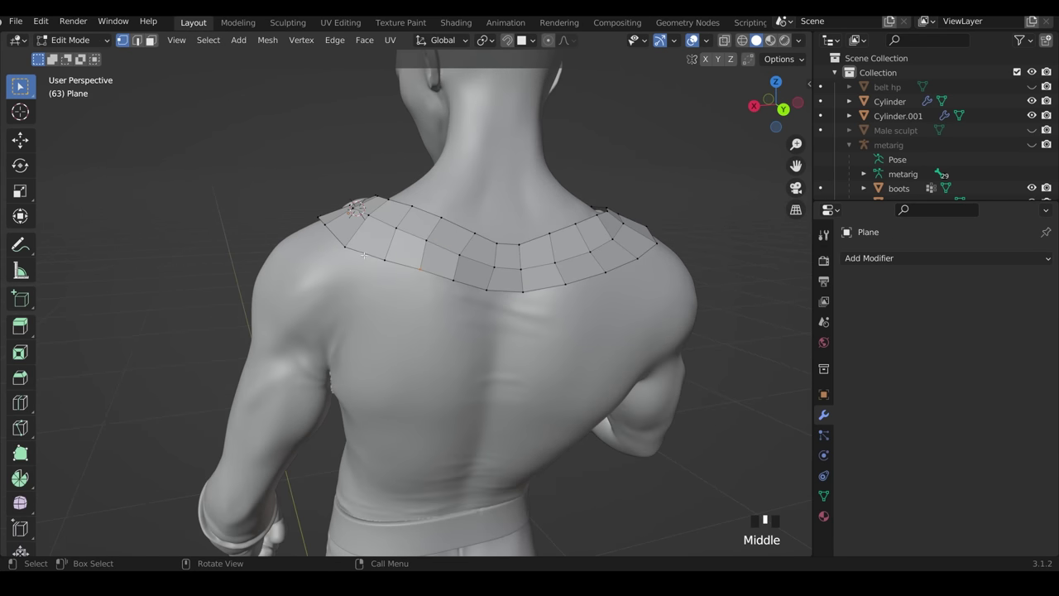
{"action": "left_click", "coordinate": [679, 257], "text": "ctrl"}
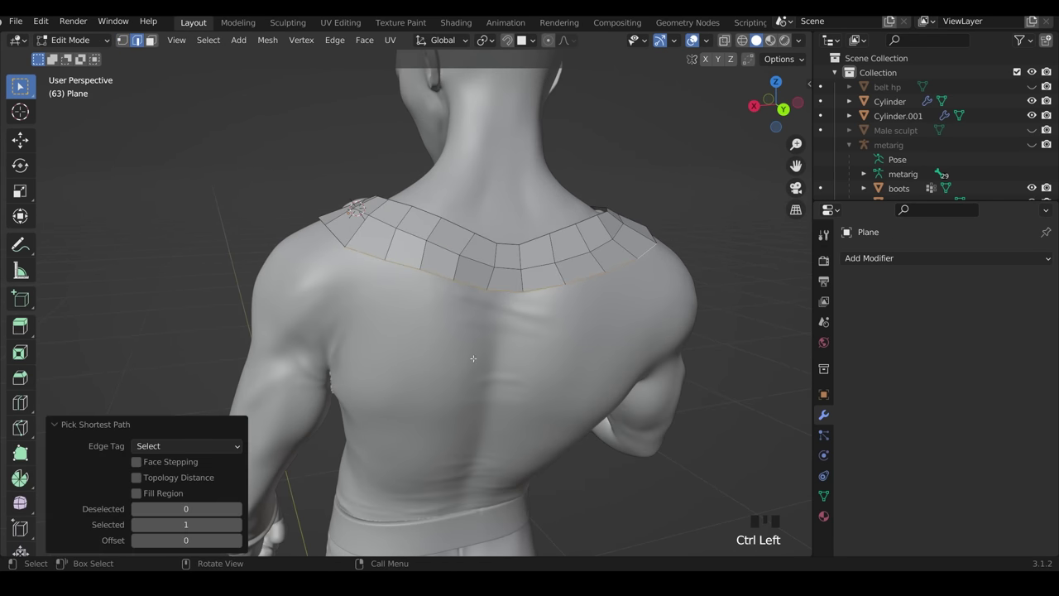
{"action": "middle_click_drag", "start_coordinate": [679, 258], "coordinate": [488, 308]}
{"action": "key", "text": "e"}
{"action": "left_click", "coordinate": [571, 368]}
{"action": "key", "text": "e"}
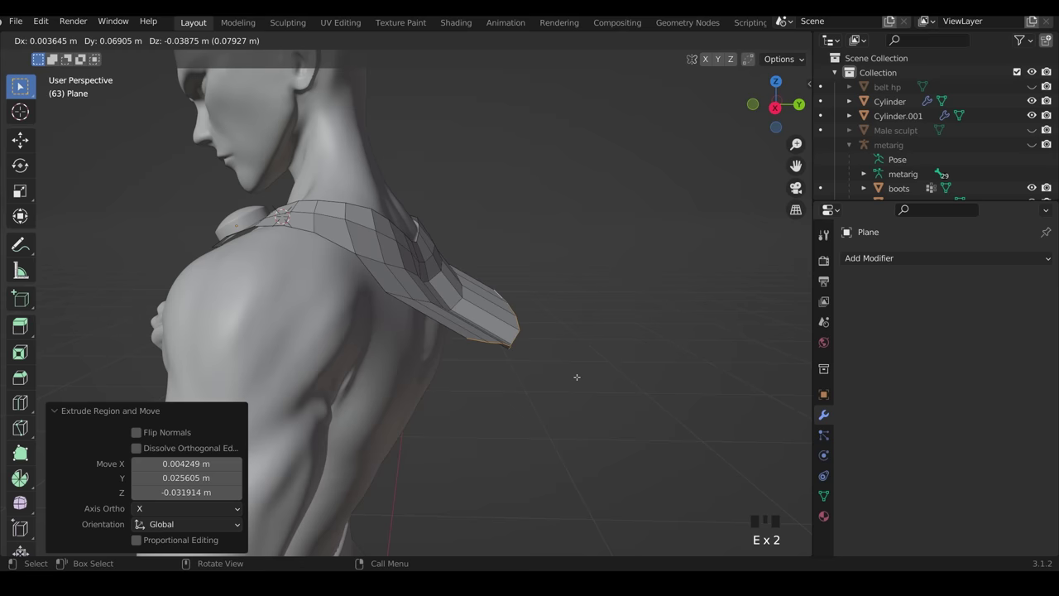
{"action": "left_click", "coordinate": [579, 373]}
{"action": "key", "text": "e"}
{"action": "left_click", "coordinate": [581, 377]}
Step: Move the cape's trailing edge farther out from the back
{"action": "middle_click_drag", "start_coordinate": [582, 376], "coordinate": [579, 435]}
{"action": "scroll", "coordinate": [576, 420], "scroll_direction": "down", "scroll_amount": 3}
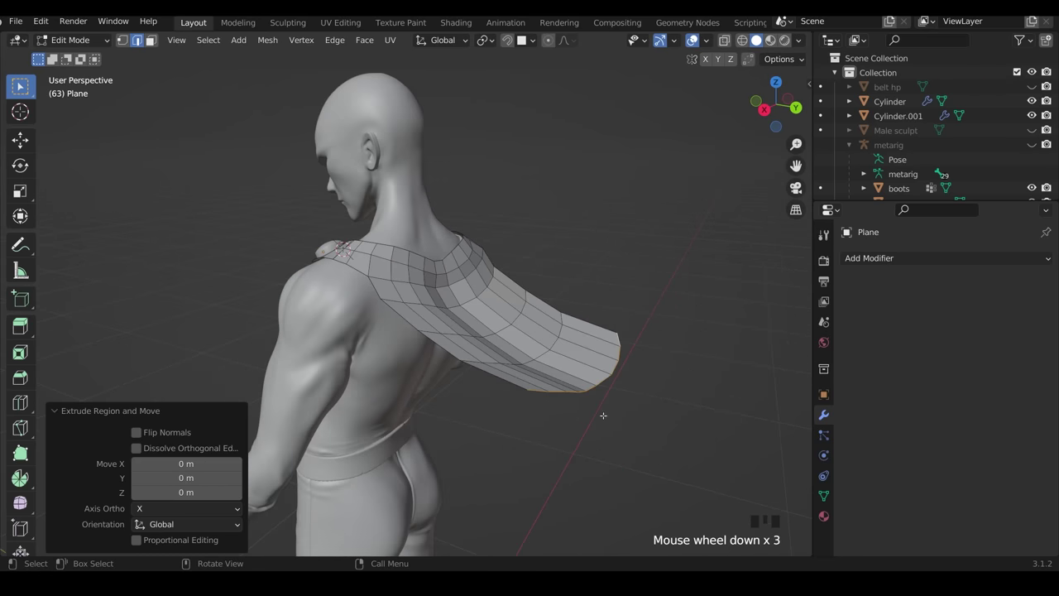
{"action": "key", "text": "g"}
{"action": "left_click", "coordinate": [680, 447]}
{"action": "middle_click_drag", "start_coordinate": [680, 447], "coordinate": [625, 295]}
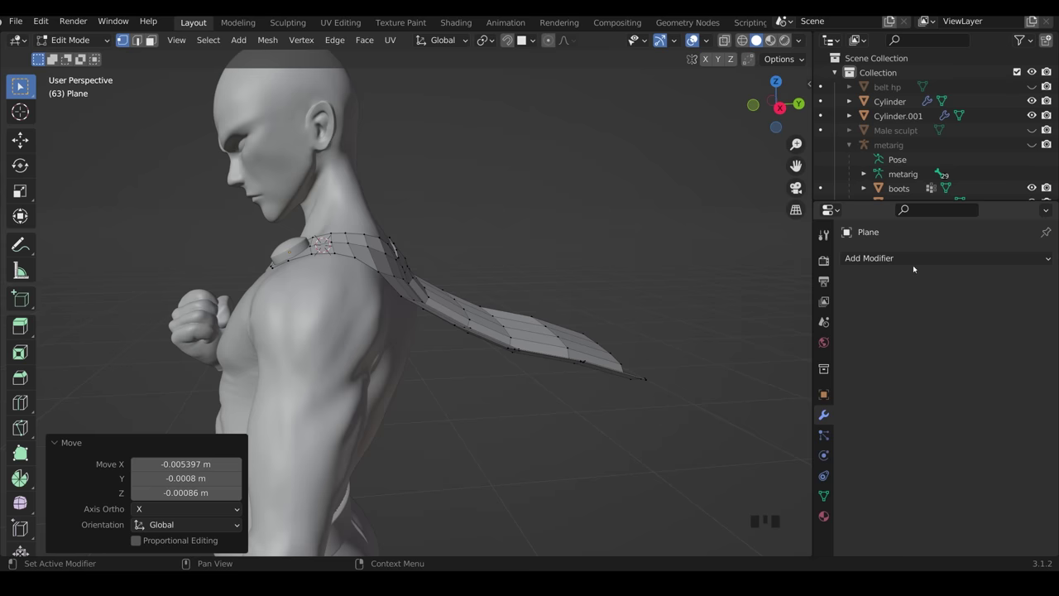
Step: Add a Solidify modifier to the cape and apply the object's scale
{"action": "left_click", "coordinate": [913, 258]}
{"action": "left_click", "coordinate": [784, 501]}
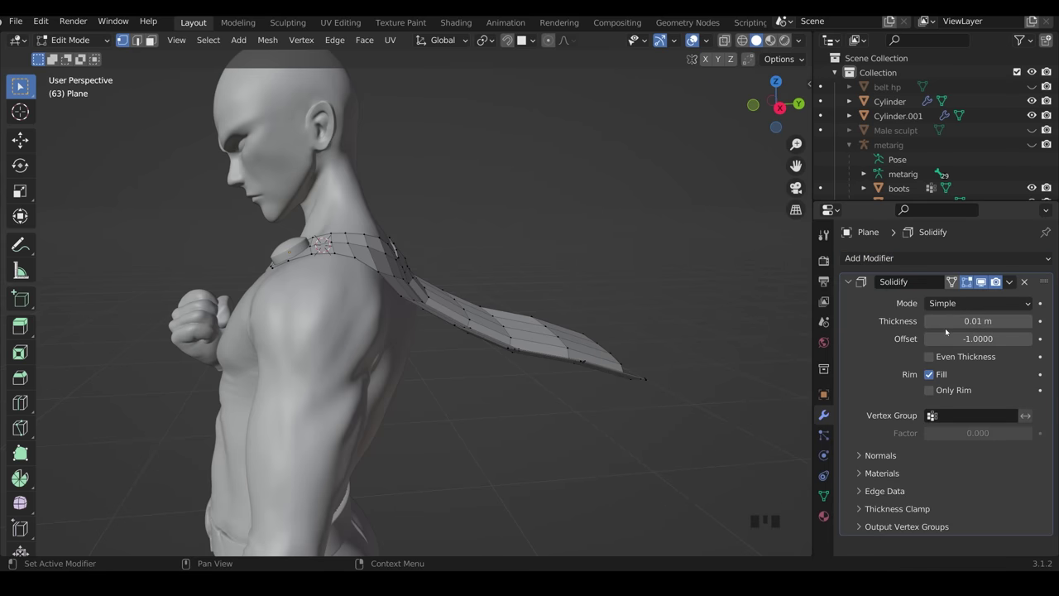
{"action": "middle_click_drag", "start_coordinate": [549, 323], "coordinate": [469, 287]}
{"action": "key", "text": "Tab"}
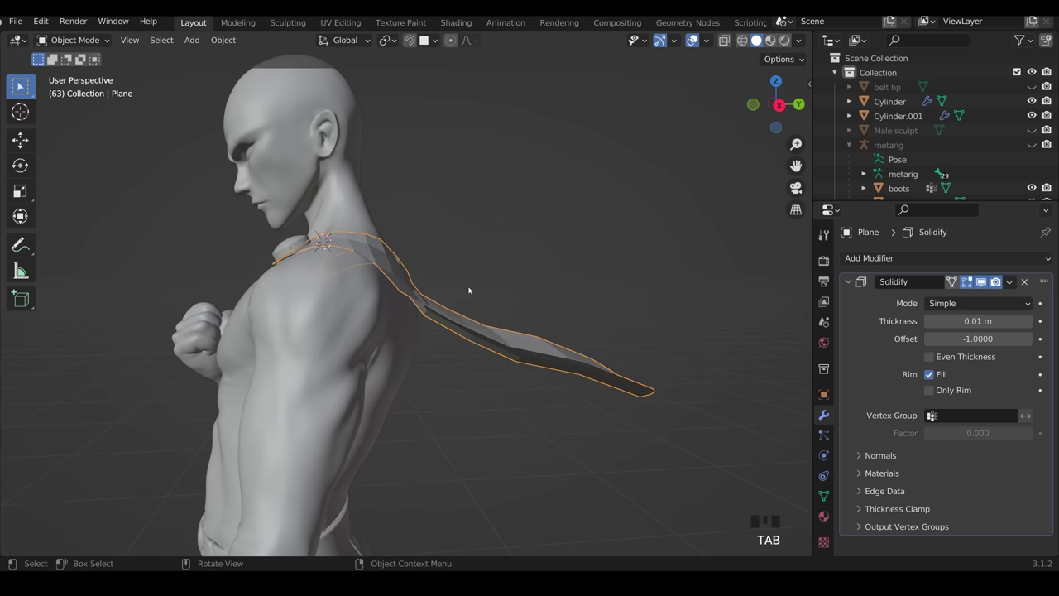
{"action": "key", "text": "ctrl+a"}
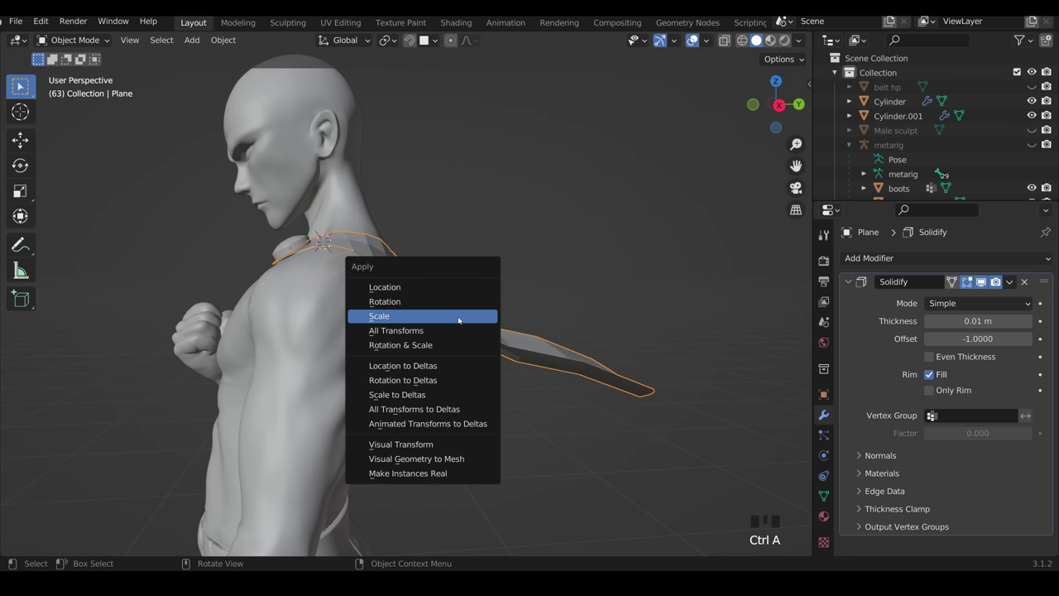
{"action": "left_click", "coordinate": [459, 318]}
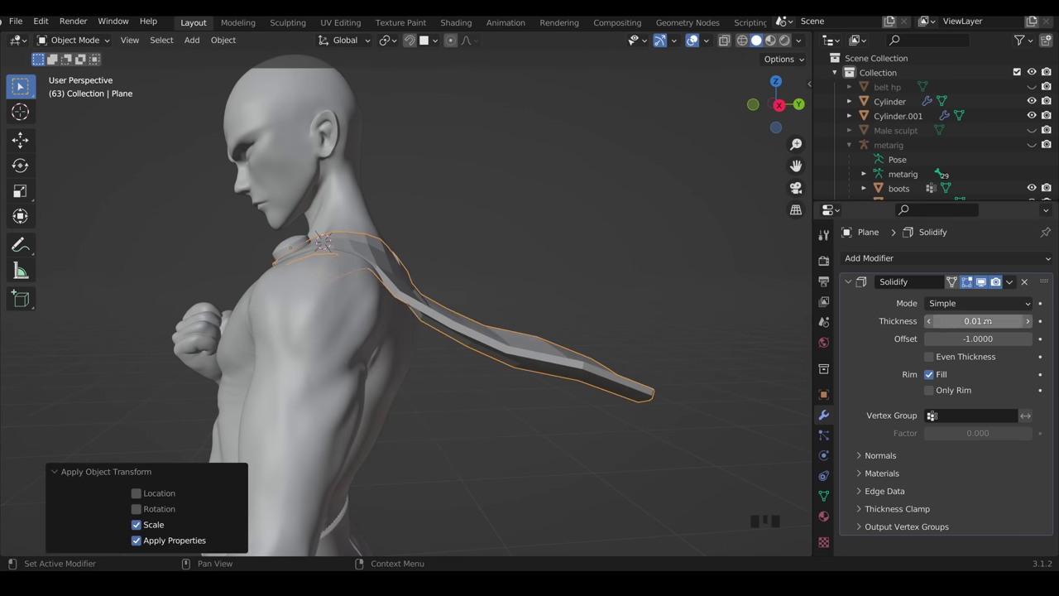
Step: Set the cape's Solidify offset to -0.4697
{"action": "scroll", "coordinate": [322, 281], "scroll_direction": "up", "scroll_amount": 3}
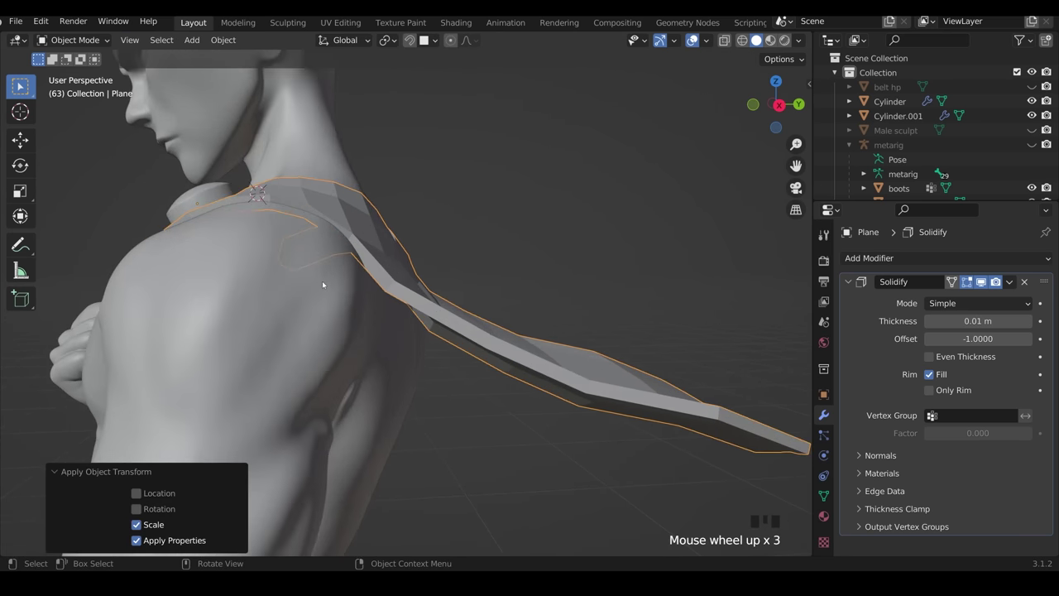
{"action": "middle_click_drag", "start_coordinate": [321, 281], "coordinate": [380, 263]}
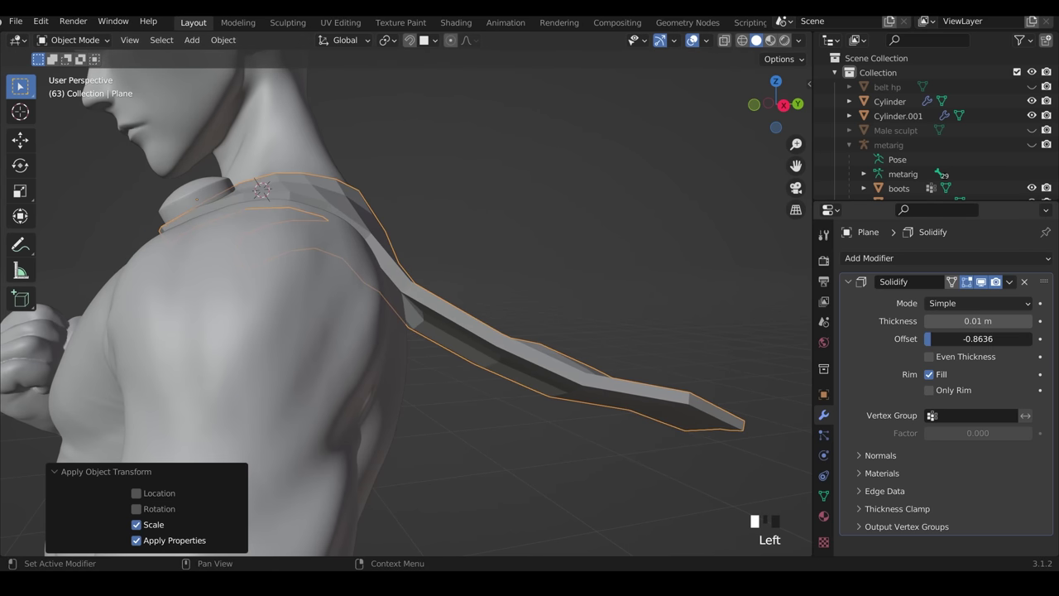
{"action": "left_click_drag", "start_coordinate": [932, 339], "coordinate": [950, 338]}
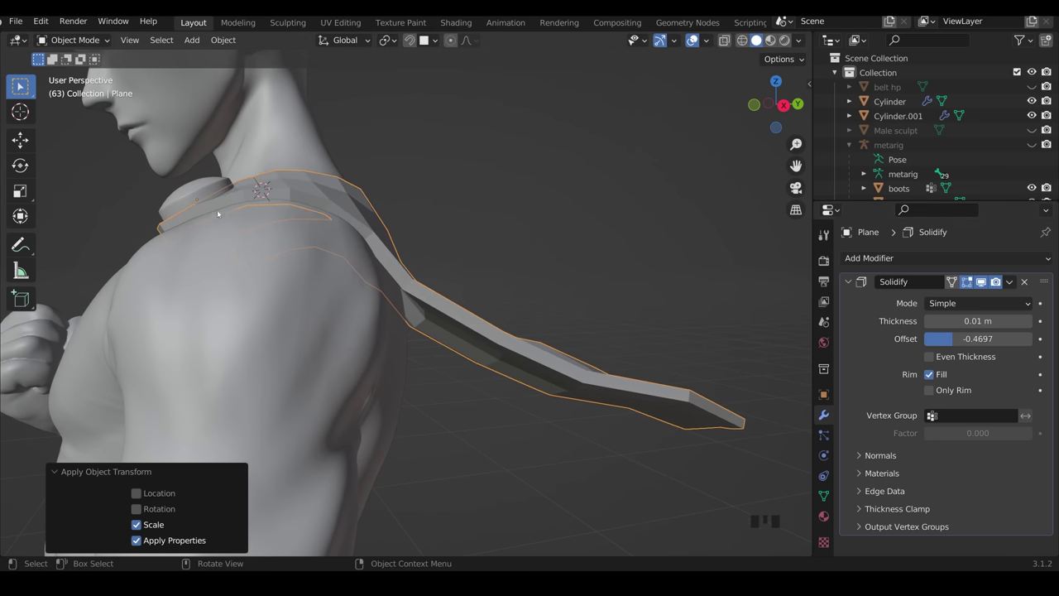
{"action": "scroll", "coordinate": [245, 213], "scroll_direction": "down", "scroll_amount": 3}
{"action": "middle_click_drag", "start_coordinate": [245, 212], "coordinate": [430, 232]}
Step: Add a Multiresolution modifier to the cape above Solidify and subdivide it once
{"action": "left_click", "coordinate": [918, 258]}
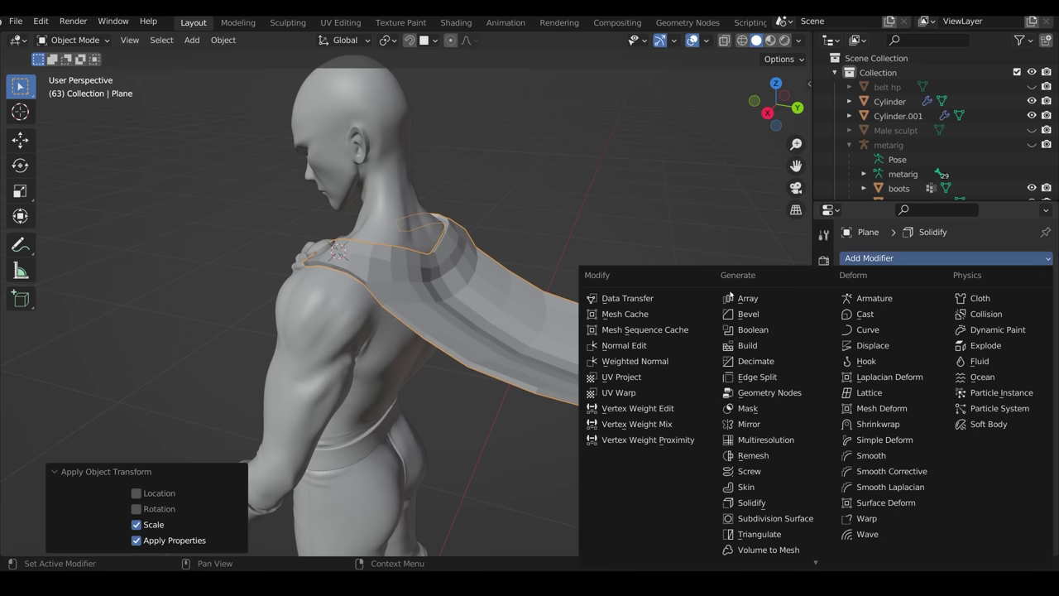
{"action": "left_click", "coordinate": [770, 439]}
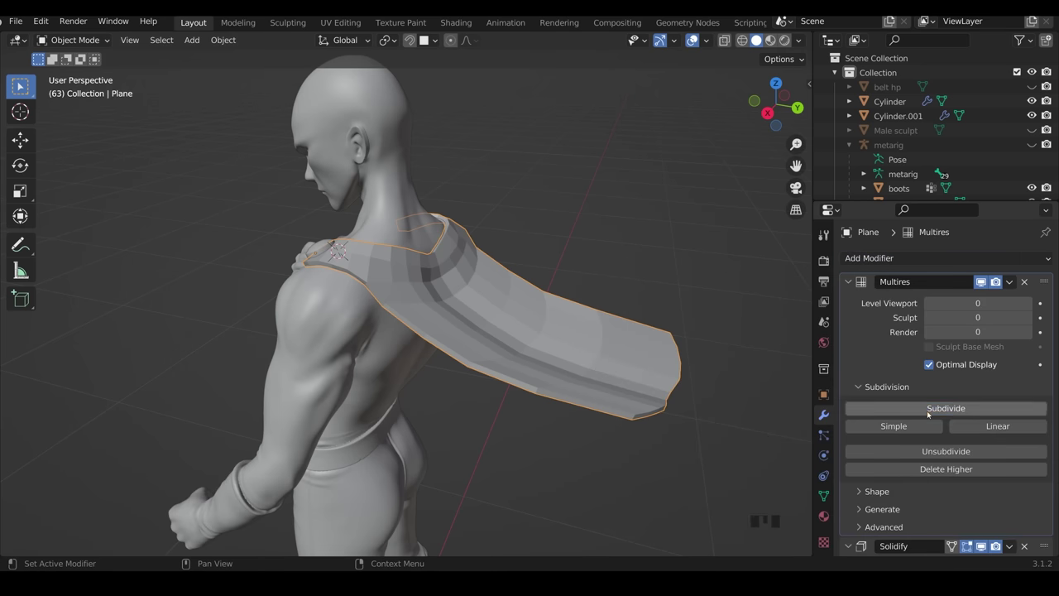
{"action": "middle_click_drag", "start_coordinate": [544, 357], "coordinate": [394, 314]}
{"action": "middle_click_drag", "start_coordinate": [439, 263], "coordinate": [385, 292]}
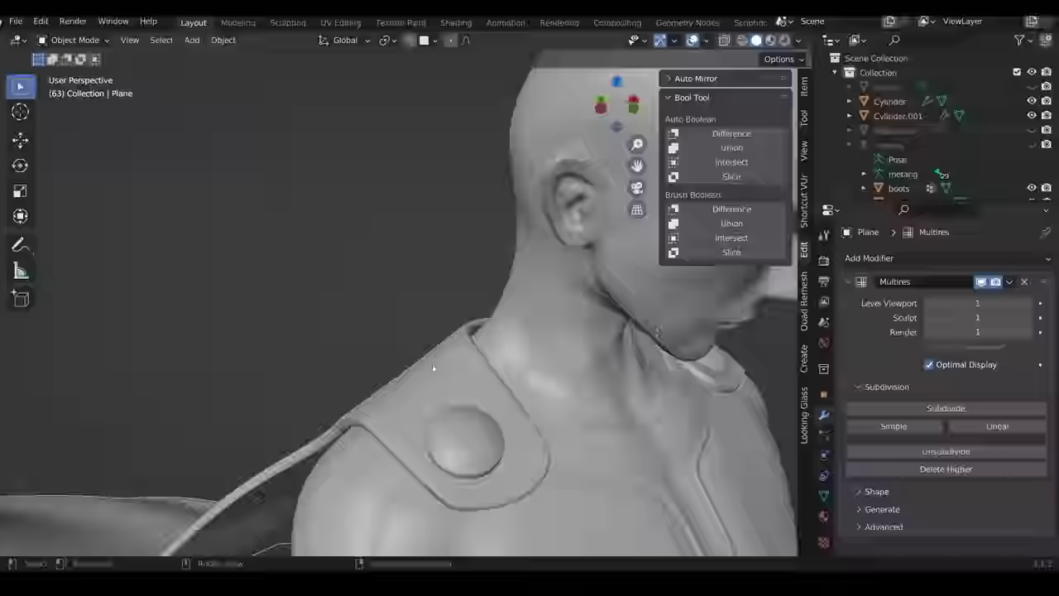
Step: In the Sculpting workspace, move the disc on the figure's right shoulder along global X and Z to seat it on the cape
{"action": "left_click", "coordinate": [288, 22]}
{"action": "mouse_move", "coordinate": [463, 356]}
{"action": "middle_mouse_down"}
{"action": "mouse_move", "coordinate": [485, 378]}
{"action": "mouse_move", "coordinate": [434, 463]}
{"action": "mouse_move", "coordinate": [451, 421]}
{"action": "mouse_move", "coordinate": [468, 455]}
{"action": "mouse_move", "coordinate": [293, 337]}
{"action": "mouse_move", "coordinate": [372, 397]}
{"action": "mouse_move", "coordinate": [463, 413]}
{"action": "mouse_move", "coordinate": [430, 447]}
{"action": "mouse_move", "coordinate": [557, 402]}
{"action": "middle_mouse_up"}
{"action": "key", "text": "g"}
{"action": "key", "text": "x"}
{"action": "key", "text": "g"}
{"action": "key", "text": "g"}
{"action": "key", "text": "z"}
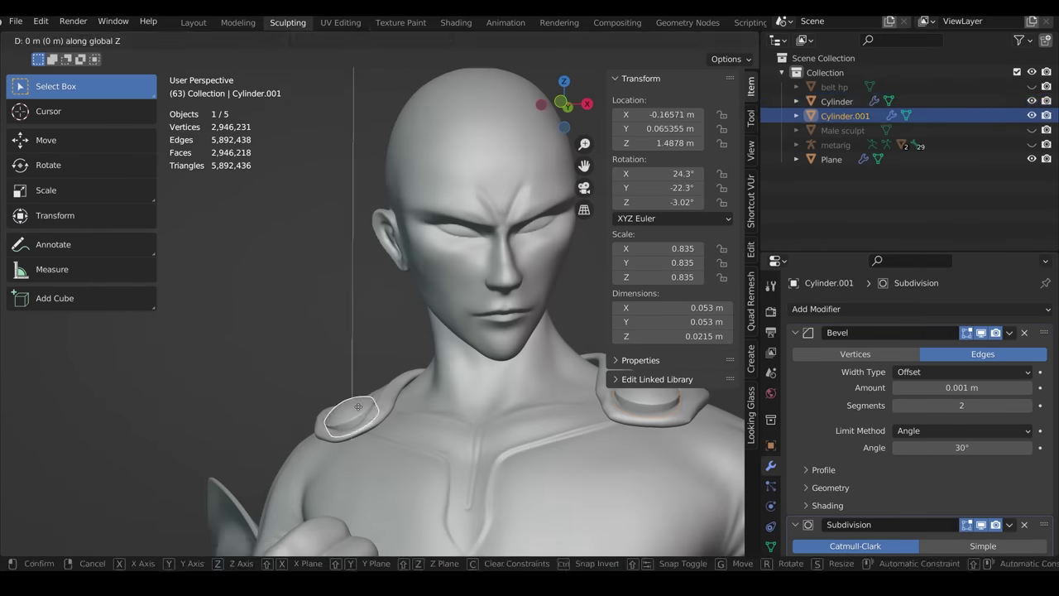
{"action": "left_click", "coordinate": [358, 406]}
{"action": "middle_click_drag", "start_coordinate": [359, 406], "coordinate": [439, 436]}
{"action": "key", "text": "KP_1"}
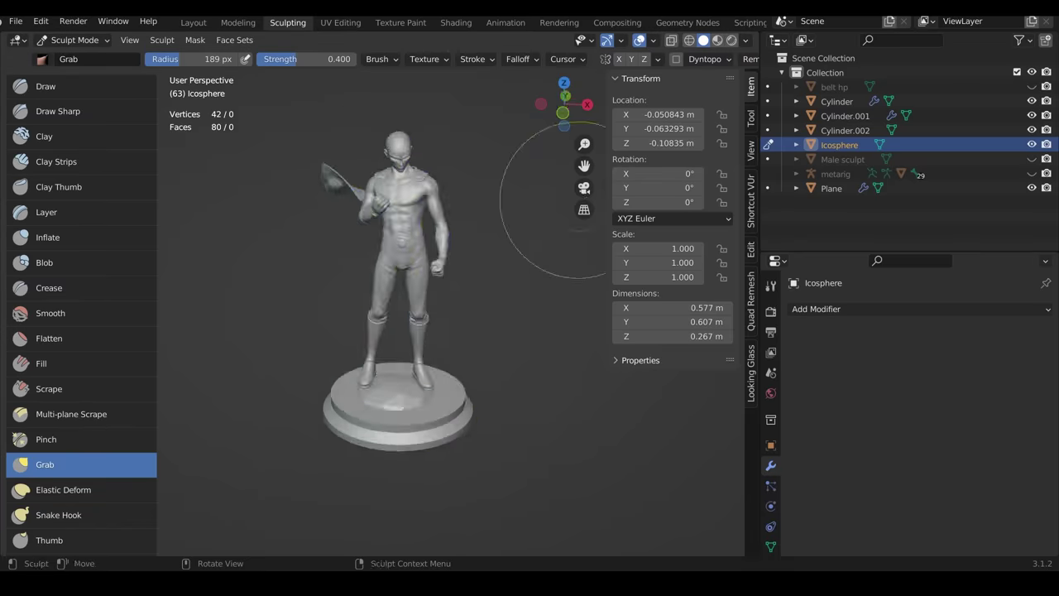
Step: Shape the icosphere under the feet into a rock with the Grab, Scrape and Clay Strips brushes
{"action": "middle_click_drag", "start_coordinate": [603, 177], "coordinate": [340, 427]}
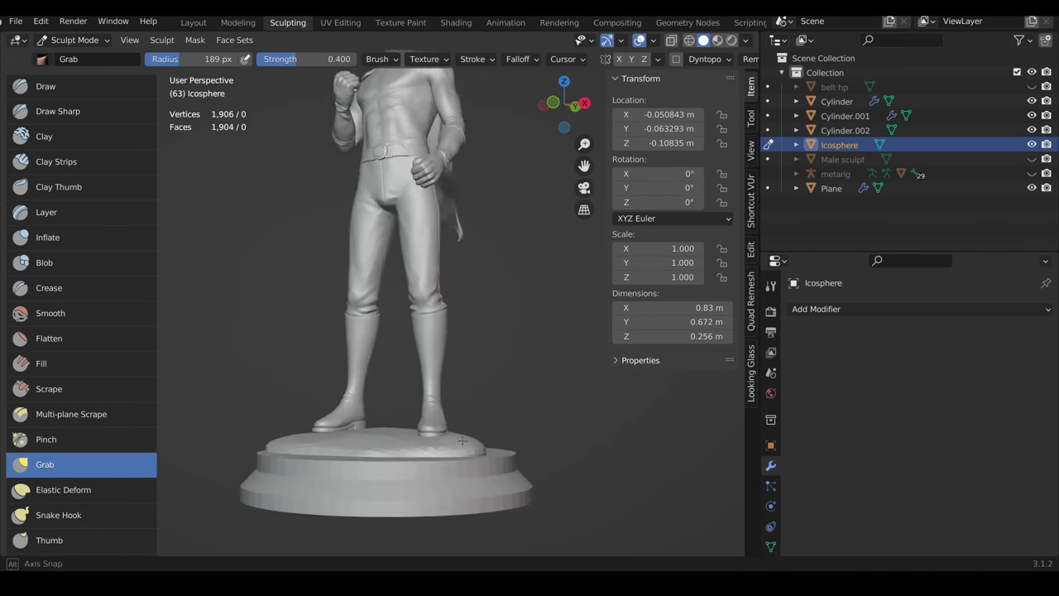
{"action": "left_click", "coordinate": [771, 285]}
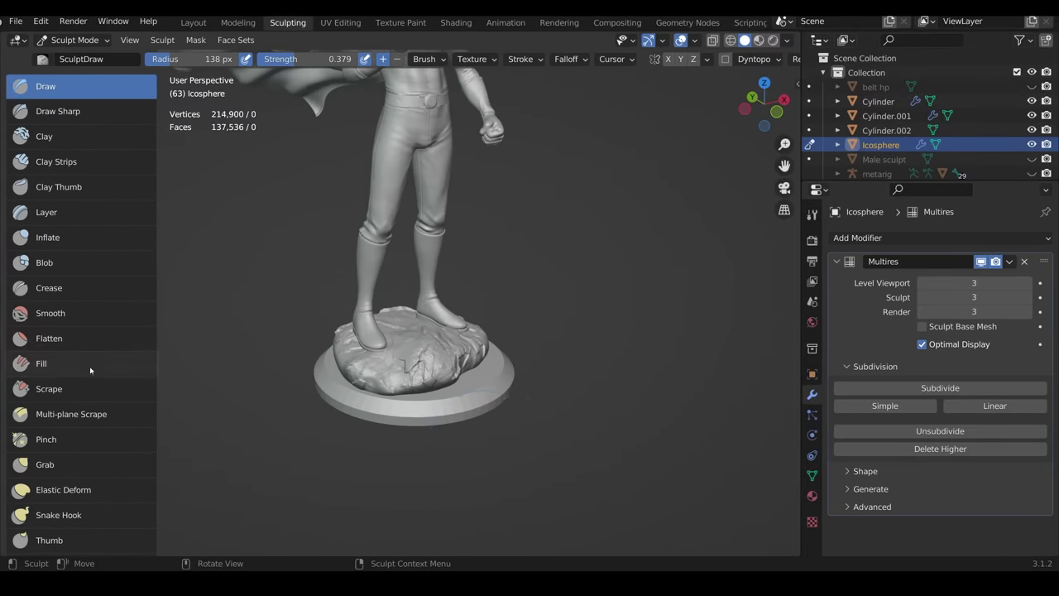
{"action": "left_click", "coordinate": [83, 388]}
{"action": "mouse_move", "coordinate": [497, 331]}
{"action": "middle_mouse_down"}
{"action": "mouse_move", "coordinate": [463, 331]}
{"action": "mouse_move", "coordinate": [529, 331]}
{"action": "mouse_move", "coordinate": [438, 343]}
{"action": "mouse_move", "coordinate": [496, 331]}
{"action": "mouse_move", "coordinate": [430, 330]}
{"action": "mouse_move", "coordinate": [459, 376]}
{"action": "mouse_move", "coordinate": [307, 359]}
{"action": "mouse_move", "coordinate": [468, 350]}
{"action": "mouse_move", "coordinate": [444, 346]}
{"action": "middle_mouse_up"}
{"action": "left_click", "coordinate": [56, 161]}
{"action": "left_click", "coordinate": [49, 388]}
{"action": "left_click", "coordinate": [83, 162]}
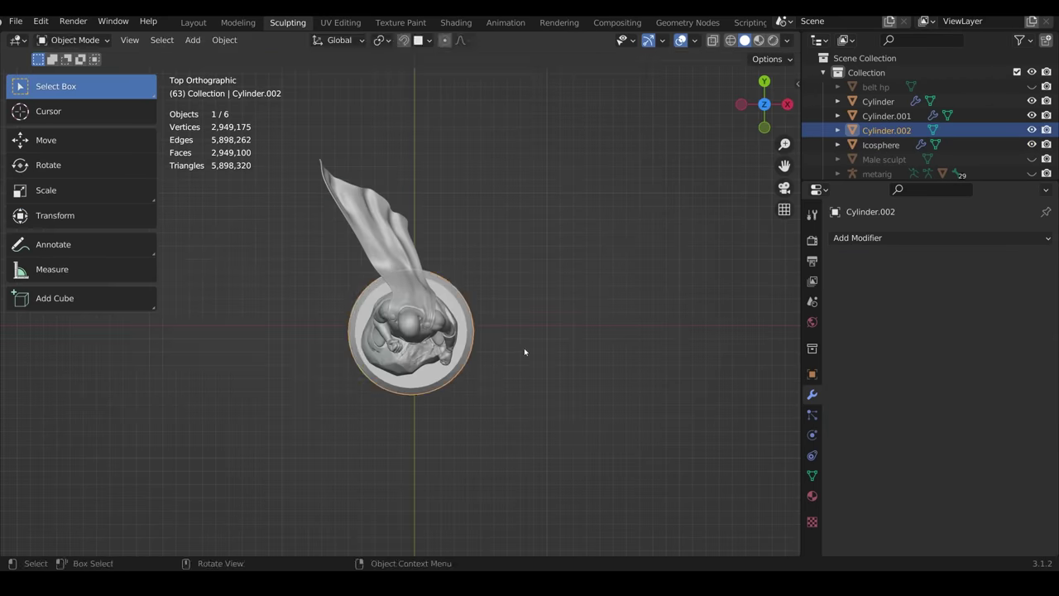
Step: Carve cracks into the rock with the Draw Sharp brush set to Subtract at 0.500 strength
{"action": "middle_click_drag", "start_coordinate": [524, 348], "coordinate": [523, 282]}
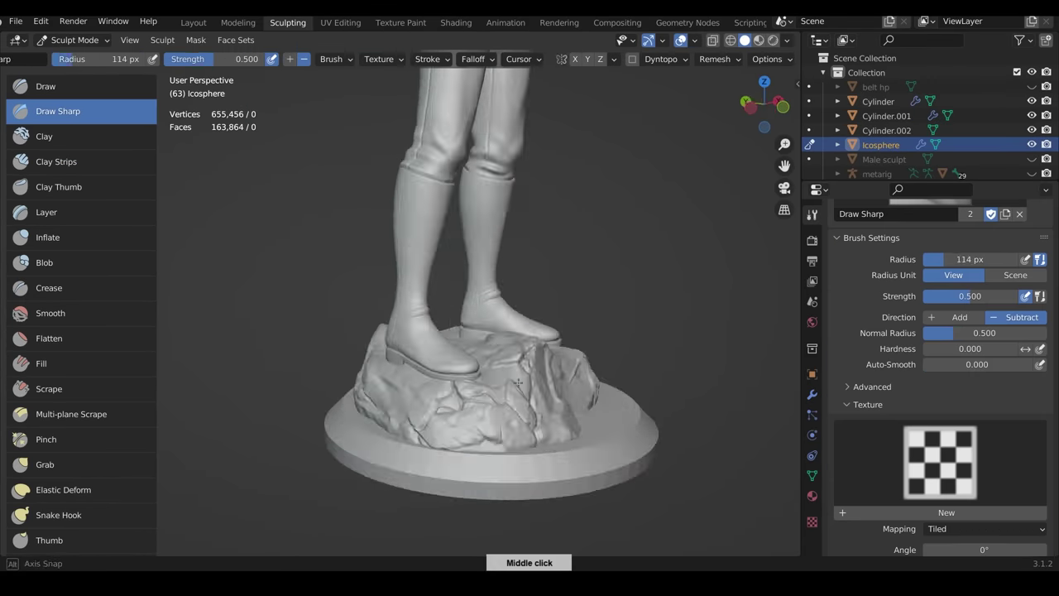
{"action": "mouse_move", "coordinate": [518, 383]}
{"action": "middle_mouse_down"}
{"action": "mouse_move", "coordinate": [402, 378]}
{"action": "mouse_move", "coordinate": [419, 420]}
{"action": "mouse_move", "coordinate": [529, 418]}
{"action": "mouse_move", "coordinate": [484, 424]}
{"action": "mouse_move", "coordinate": [529, 422]}
{"action": "mouse_move", "coordinate": [492, 426]}
{"action": "mouse_move", "coordinate": [529, 463]}
{"action": "mouse_move", "coordinate": [536, 497]}
{"action": "mouse_move", "coordinate": [421, 350]}
{"action": "mouse_move", "coordinate": [389, 389]}
{"action": "mouse_move", "coordinate": [389, 431]}
{"action": "mouse_move", "coordinate": [430, 447]}
{"action": "mouse_move", "coordinate": [463, 430]}
{"action": "mouse_move", "coordinate": [447, 414]}
{"action": "mouse_move", "coordinate": [480, 388]}
{"action": "mouse_move", "coordinate": [496, 397]}
{"action": "mouse_move", "coordinate": [463, 388]}
{"action": "mouse_move", "coordinate": [501, 390]}
{"action": "middle_mouse_up"}
{"action": "key", "text": "c"}
{"action": "scroll", "coordinate": [359, 413], "scroll_direction": "up", "scroll_amount": 3}
{"action": "key", "text": "ctrl+Tab"}
{"action": "scroll", "coordinate": [496, 397], "scroll_direction": "down", "scroll_amount": 4}
{"action": "scroll", "coordinate": [515, 398], "scroll_direction": "up", "scroll_amount": 4}
Step: Join the rock and the round pedestal into one object
{"action": "left_click", "coordinate": [514, 398]}
{"action": "left_click", "coordinate": [515, 398], "text": "shift"}
{"action": "key", "text": "n"}
{"action": "key", "text": "ctrl+j"}
Step: Voxel remesh the joined base at a voxel size of 0.002847 m with Fix Poles and Preserve Volume on
{"action": "key", "text": "ctrl+Tab"}
{"action": "scroll", "coordinate": [501, 390], "scroll_direction": "up", "scroll_amount": 2}
{"action": "key", "text": "r"}
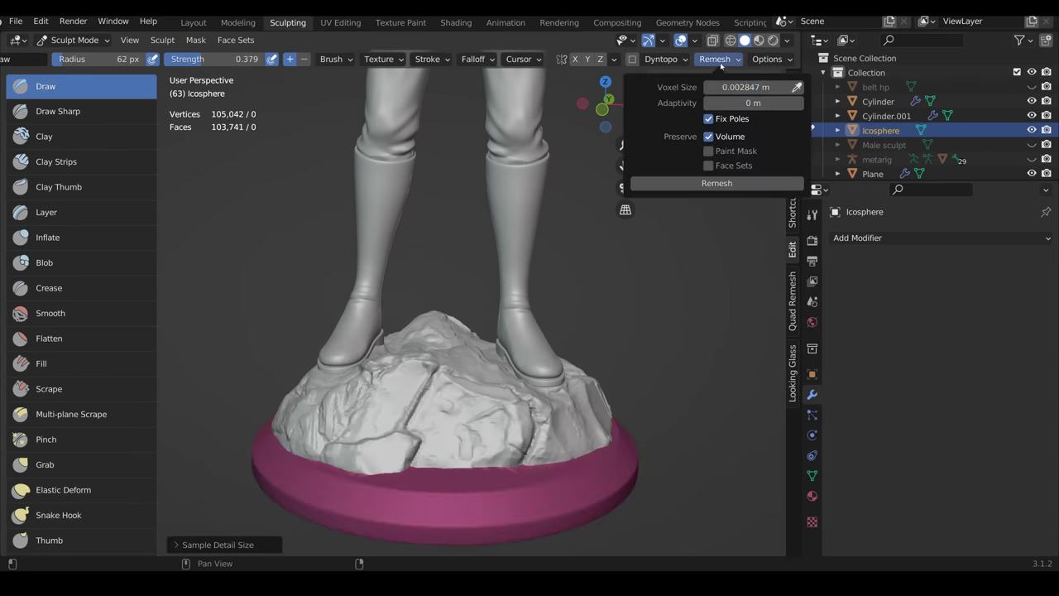
{"action": "left_click", "coordinate": [721, 182]}
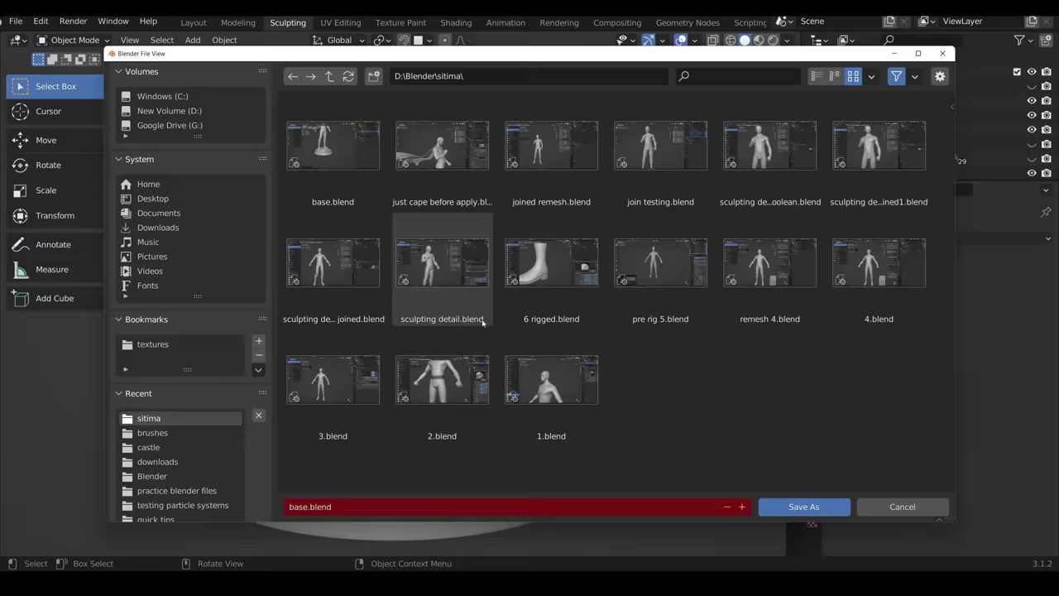
Step: Save the file under the incremented name base1.blend
{"action": "key", "text": "KP_Add"}
{"action": "key", "text": "Return"}
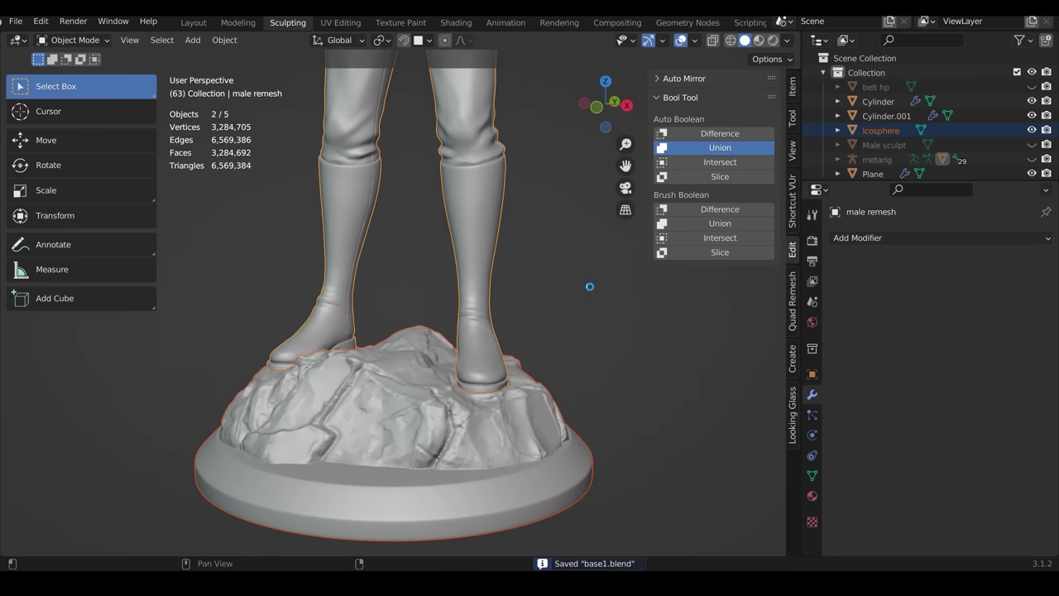
Step: Merge the rock base into the male remesh figure with a Boolean Union
{"action": "key", "text": "ctrl+j"}
{"action": "key", "text": "ctrl+Tab"}
{"action": "scroll", "coordinate": [496, 373], "scroll_direction": "up", "scroll_amount": 5}
{"action": "key", "text": "ctrl+Tab"}
{"action": "scroll", "coordinate": [496, 373], "scroll_direction": "down", "scroll_amount": 5}
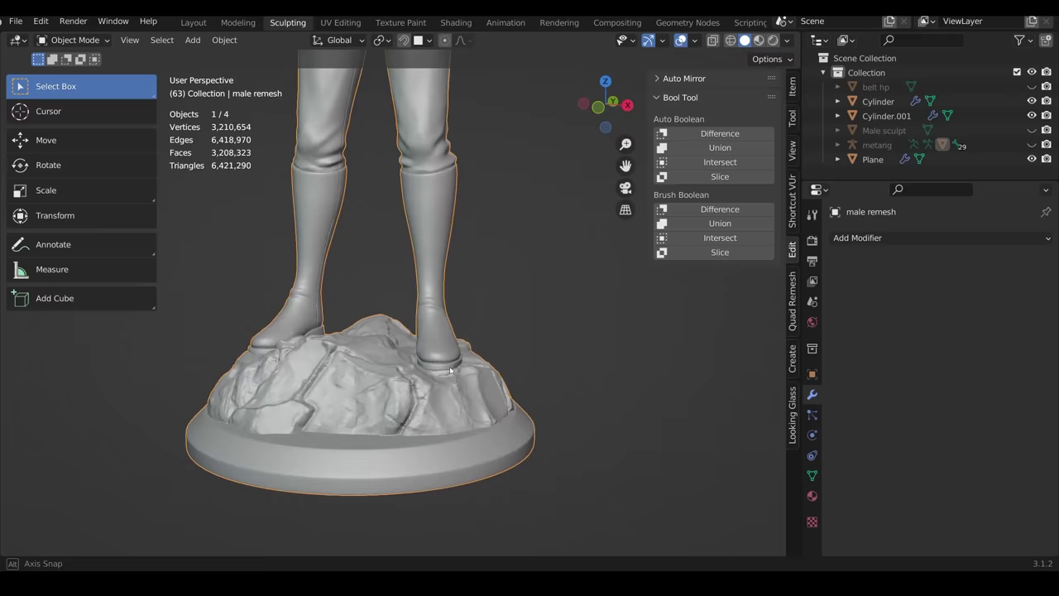
Step: In Sculpt Mode, paint the figure's eyes white with the Paint brush at 12 px radius and 1.000 strength
{"action": "scroll", "coordinate": [466, 378], "scroll_direction": "up", "scroll_amount": 5}
{"action": "key", "text": "ctrl+Tab"}
{"action": "left_click", "coordinate": [447, 463]}
{"action": "scroll", "coordinate": [466, 378], "scroll_direction": "up", "scroll_amount": 5}
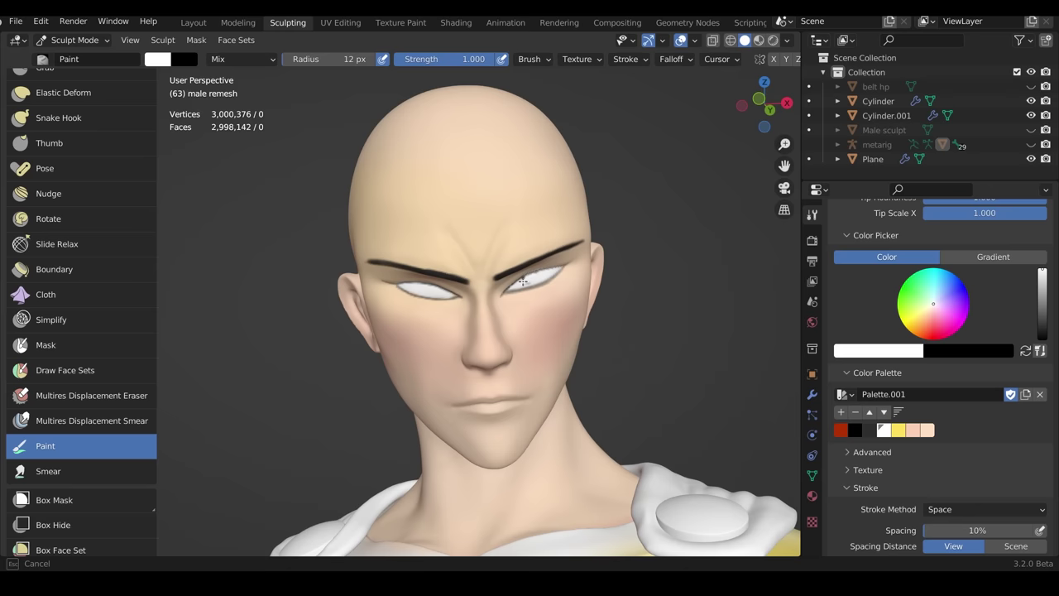
{"action": "left_click", "coordinate": [416, 285]}
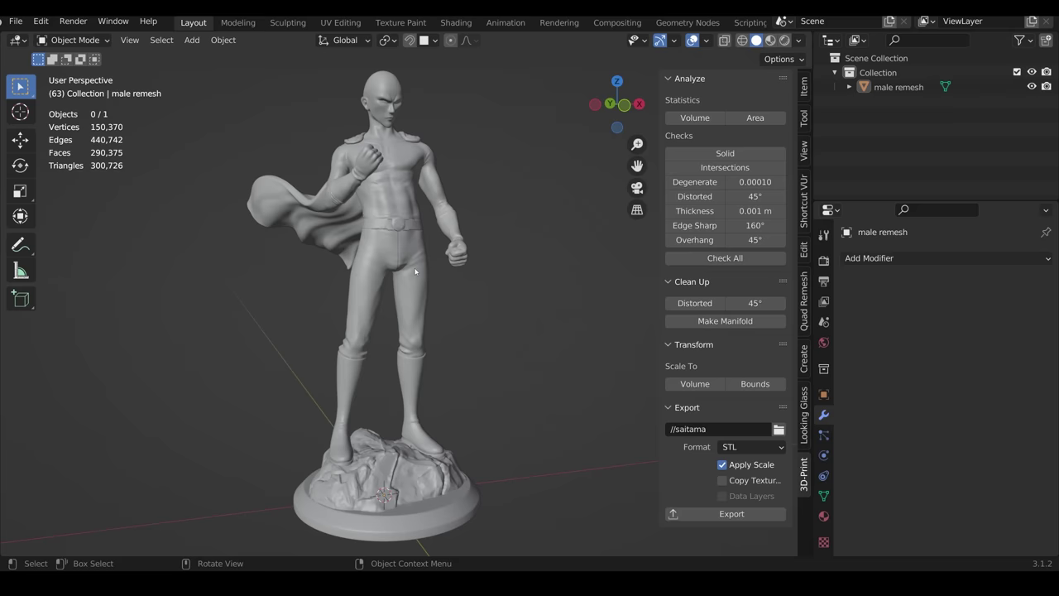
Step: Inspect the merged figure's surface up close and its mesh density around the belt buckle in Edit Mode
{"action": "mouse_move", "coordinate": [438, 273]}
{"action": "middle_mouse_down"}
{"action": "mouse_move", "coordinate": [521, 267]}
{"action": "mouse_move", "coordinate": [473, 301]}
{"action": "mouse_move", "coordinate": [393, 246]}
{"action": "mouse_move", "coordinate": [512, 269]}
{"action": "mouse_move", "coordinate": [455, 282]}
{"action": "mouse_move", "coordinate": [416, 353]}
{"action": "mouse_move", "coordinate": [337, 322]}
{"action": "middle_mouse_up"}
{"action": "scroll", "coordinate": [455, 281], "scroll_direction": "up", "scroll_amount": 5}
{"action": "scroll", "coordinate": [455, 277], "scroll_direction": "up", "scroll_amount": 5}
{"action": "middle_click_drag", "start_coordinate": [206, 342], "coordinate": [585, 416]}
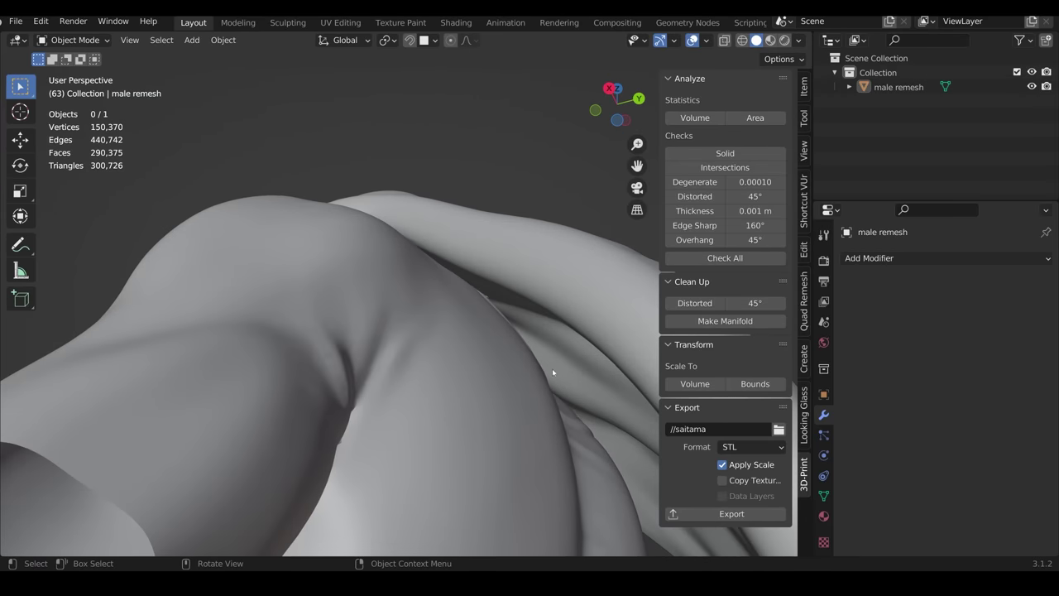
{"action": "middle_click_drag", "start_coordinate": [553, 372], "coordinate": [511, 308]}
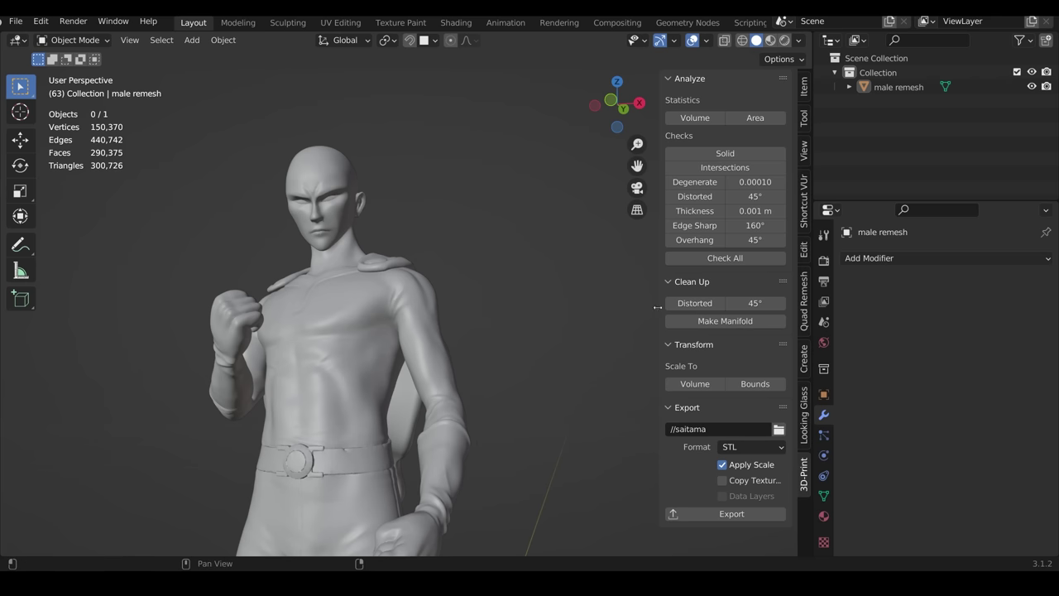
{"action": "key", "text": "Tab"}
{"action": "middle_click_drag", "start_coordinate": [470, 402], "coordinate": [496, 331], "text": "ctrl"}
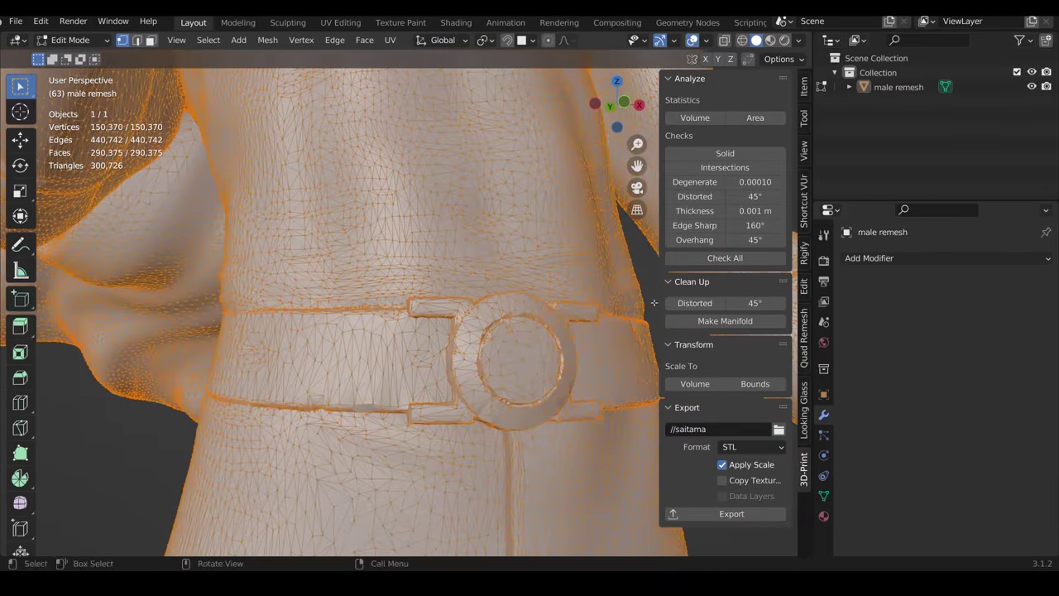
Step: Try out a Decimate modifier on the male remesh figure and remove it
{"action": "left_click", "coordinate": [965, 258]}
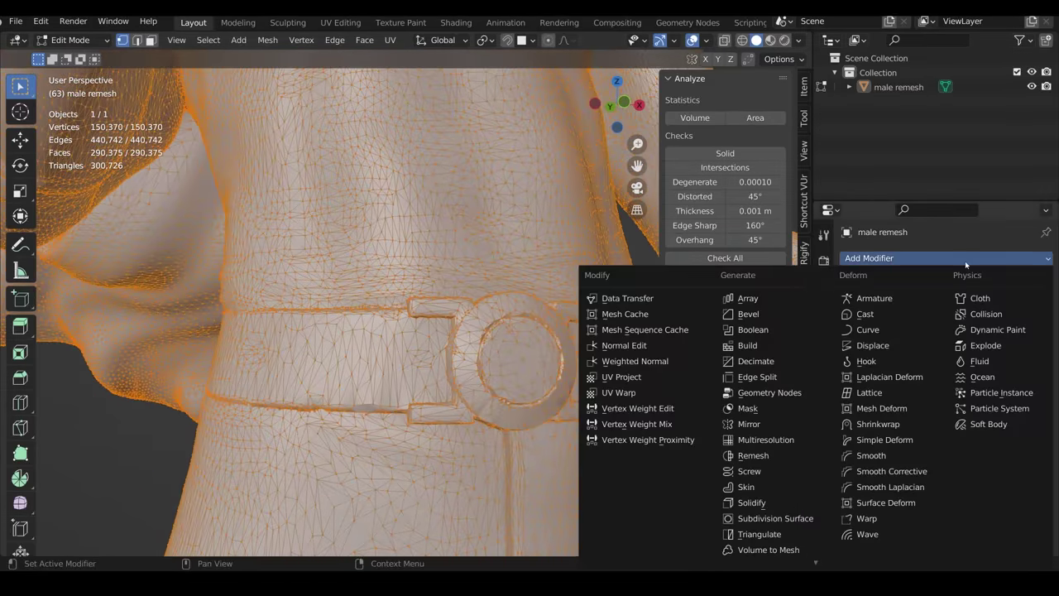
{"action": "left_click", "coordinate": [771, 361]}
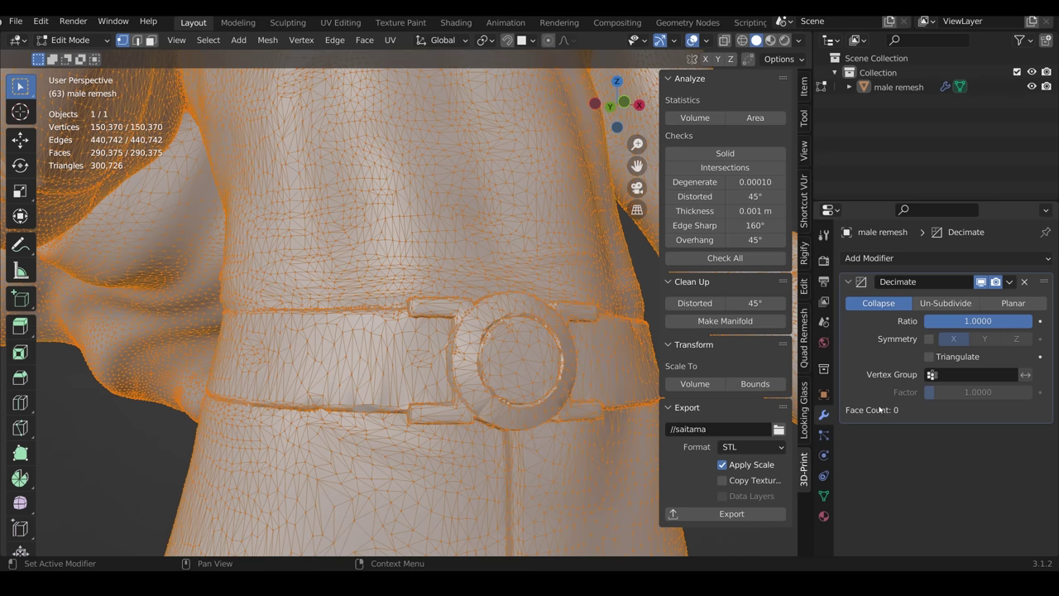
{"action": "key", "text": "ctrl+x"}
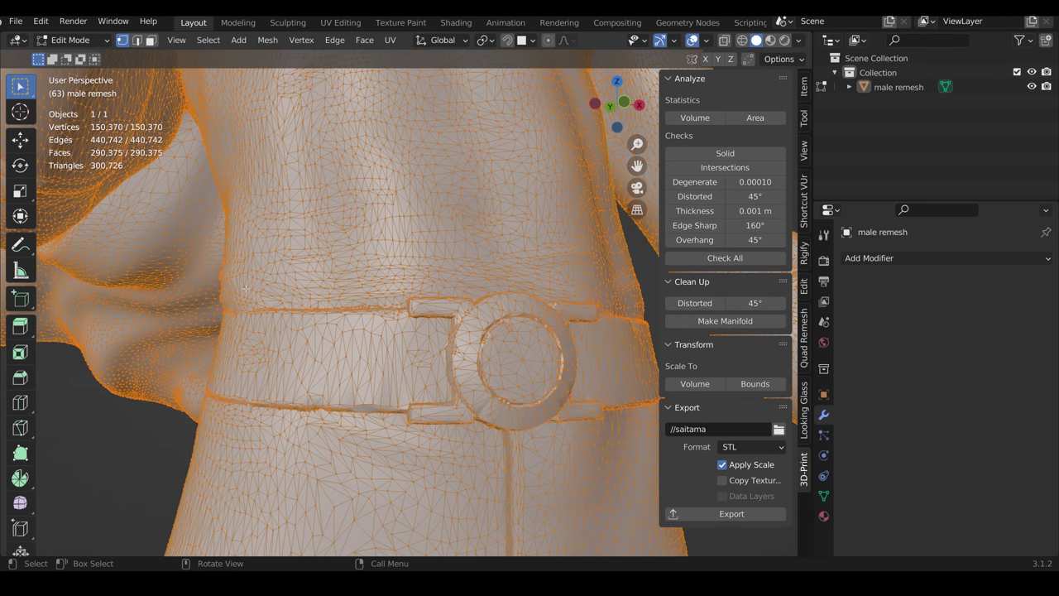
Step: Return to Object Mode and examine the figure's belt, face and shoulders up close, plus the whole statue
{"action": "key", "text": "Tab"}
{"action": "middle_click_drag", "start_coordinate": [355, 253], "coordinate": [462, 282]}
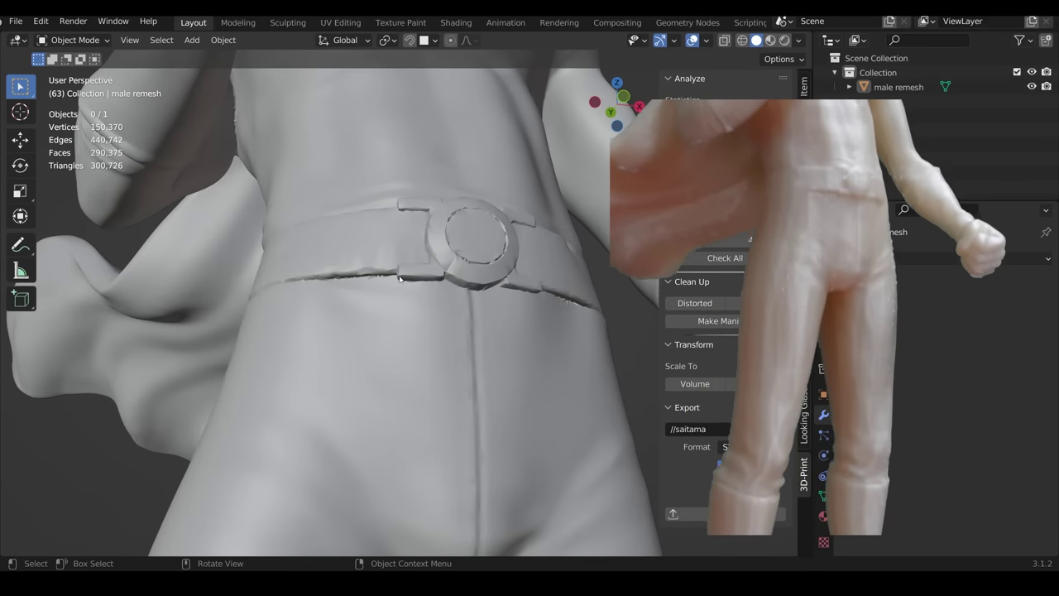
{"action": "scroll", "coordinate": [455, 300], "scroll_direction": "down", "scroll_amount": 8}
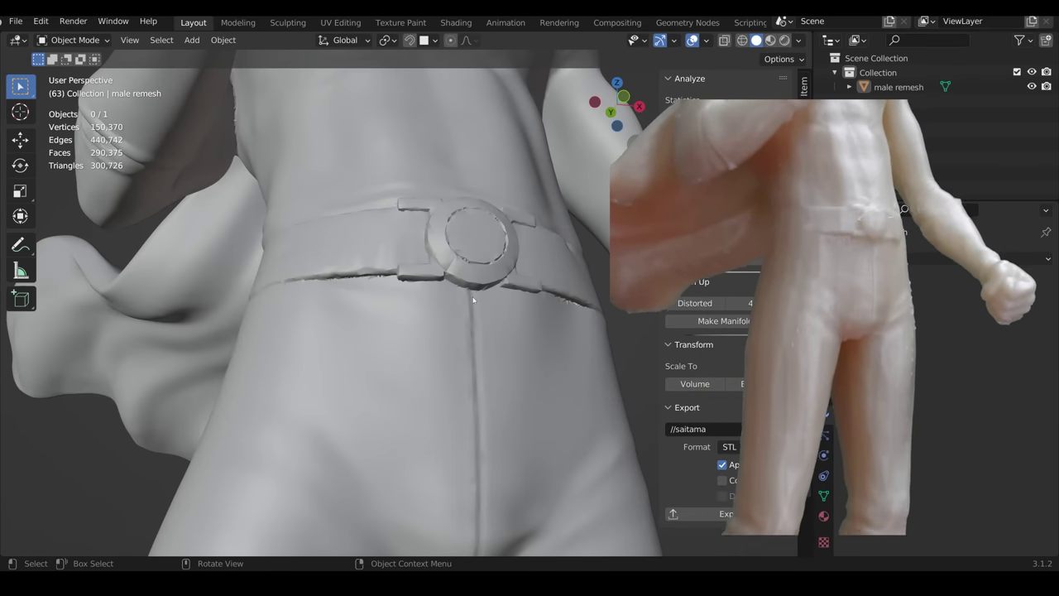
{"action": "middle_click_drag", "start_coordinate": [454, 265], "coordinate": [450, 424], "text": "shift"}
{"action": "scroll", "coordinate": [450, 389], "scroll_direction": "up", "scroll_amount": 5}
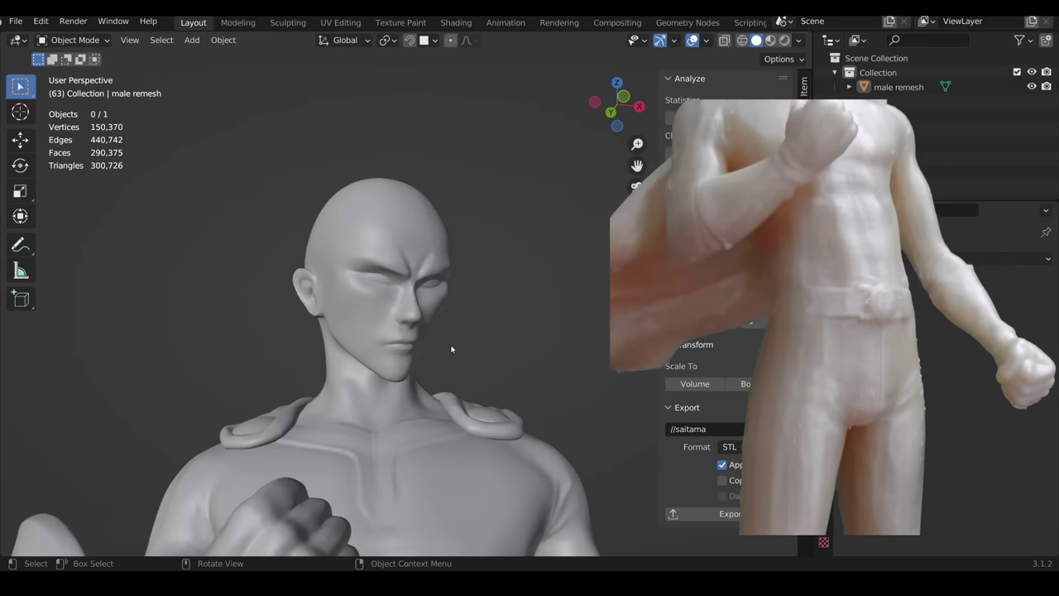
{"action": "middle_click_drag", "start_coordinate": [449, 350], "coordinate": [304, 403]}
{"action": "middle_click_drag", "start_coordinate": [372, 377], "coordinate": [450, 447]}
{"action": "scroll", "coordinate": [450, 448], "scroll_direction": "down", "scroll_amount": 6}
{"action": "scroll", "coordinate": [474, 359], "scroll_direction": "down", "scroll_amount": 4}
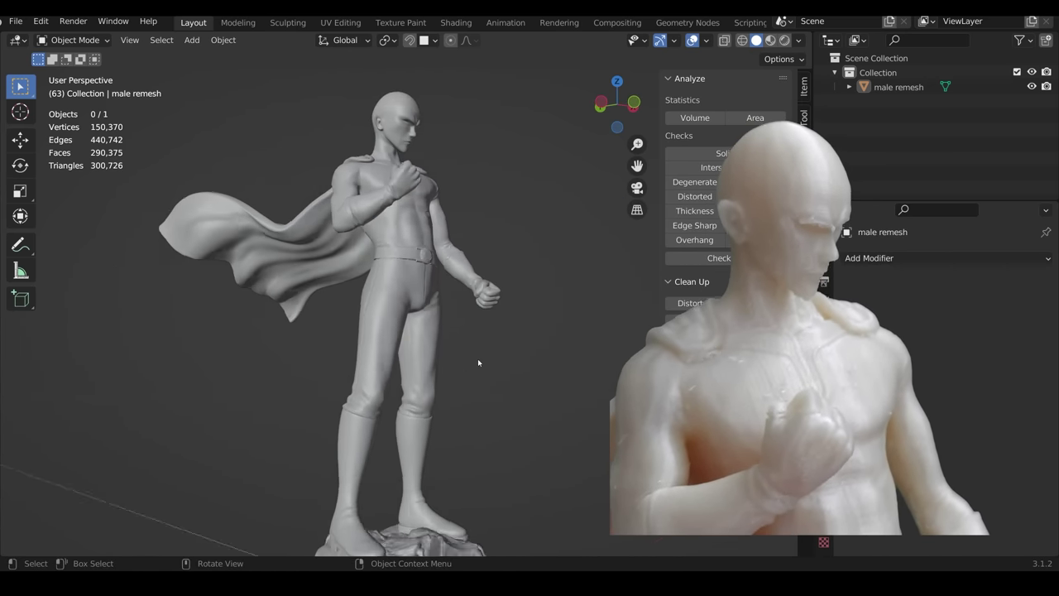
{"action": "middle_click_drag", "start_coordinate": [479, 361], "coordinate": [575, 330]}
{"action": "scroll", "coordinate": [445, 315], "scroll_direction": "down", "scroll_amount": 3}
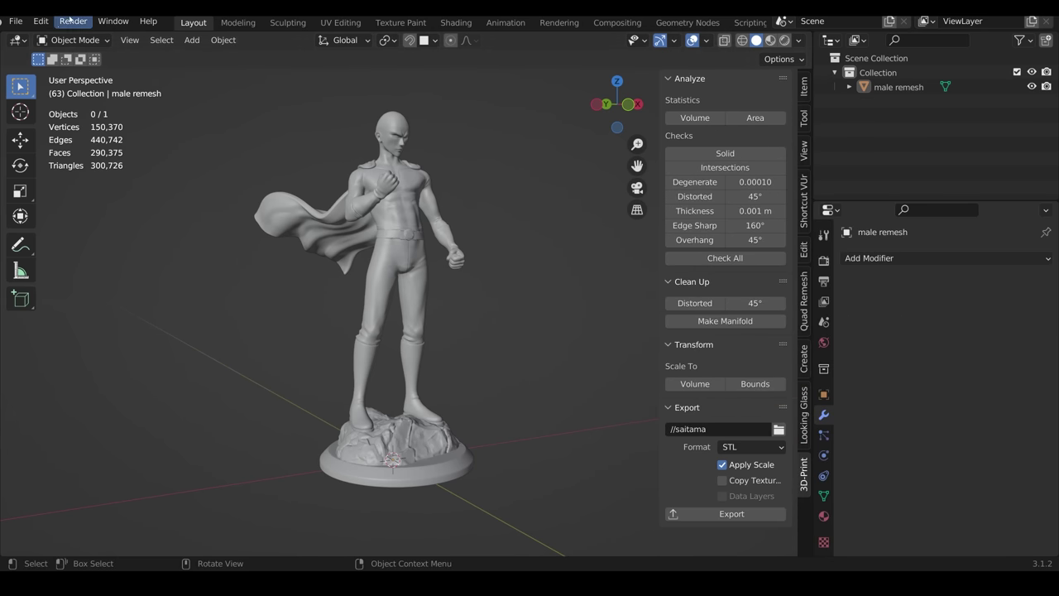
Step: Search the add-on preferences for "3d-p" to check whether the 3D-Print Toolbox is enabled, and close the preferences
{"action": "left_click", "coordinate": [40, 21]}
{"action": "left_click", "coordinate": [76, 226]}
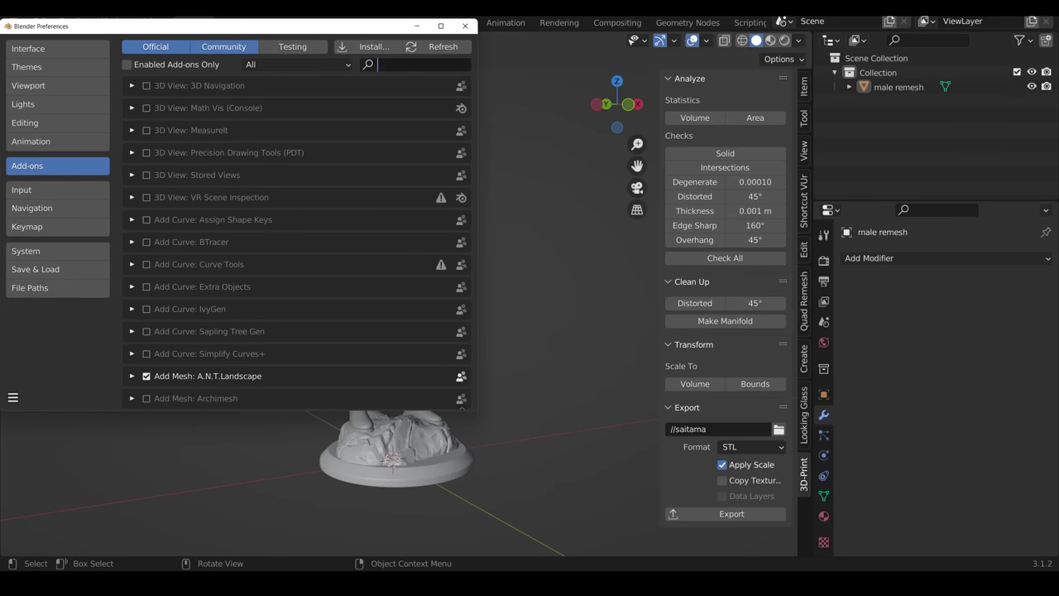
{"action": "type", "text": "3d-p"}
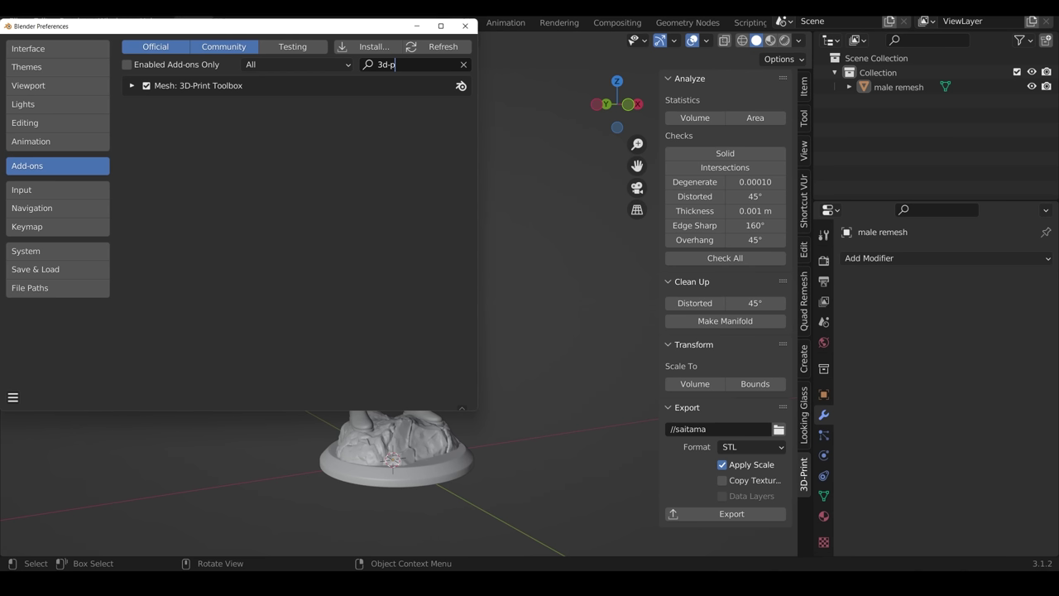
{"action": "left_click", "coordinate": [465, 26]}
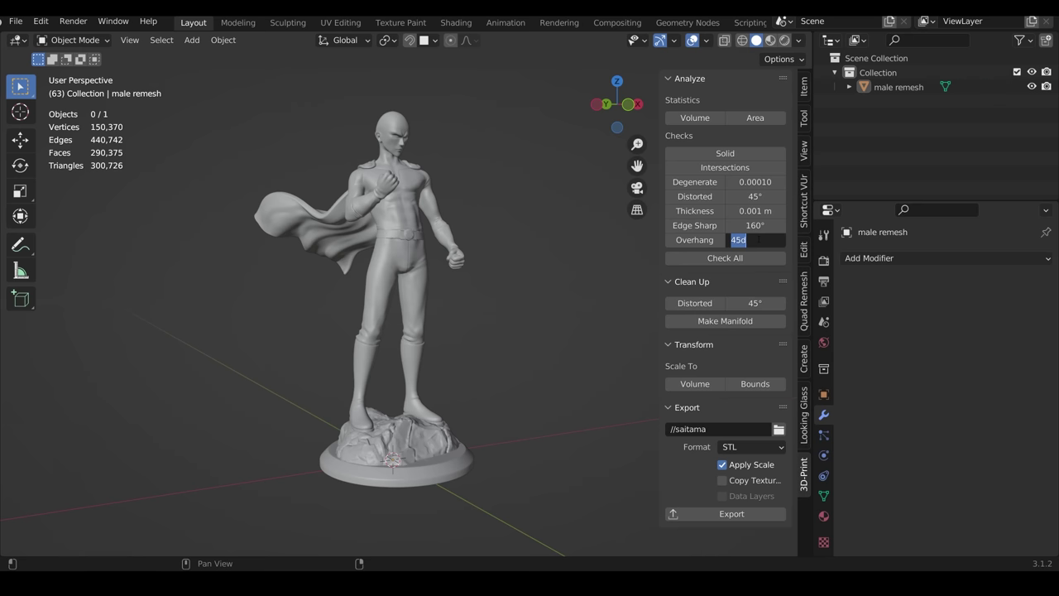
Step: Run all 3D-print checks on the figure with the overhang limit at 60° and clean up its mesh with Make Manifold
{"action": "key", "text": "Return"}
{"action": "left_click", "coordinate": [731, 258]}
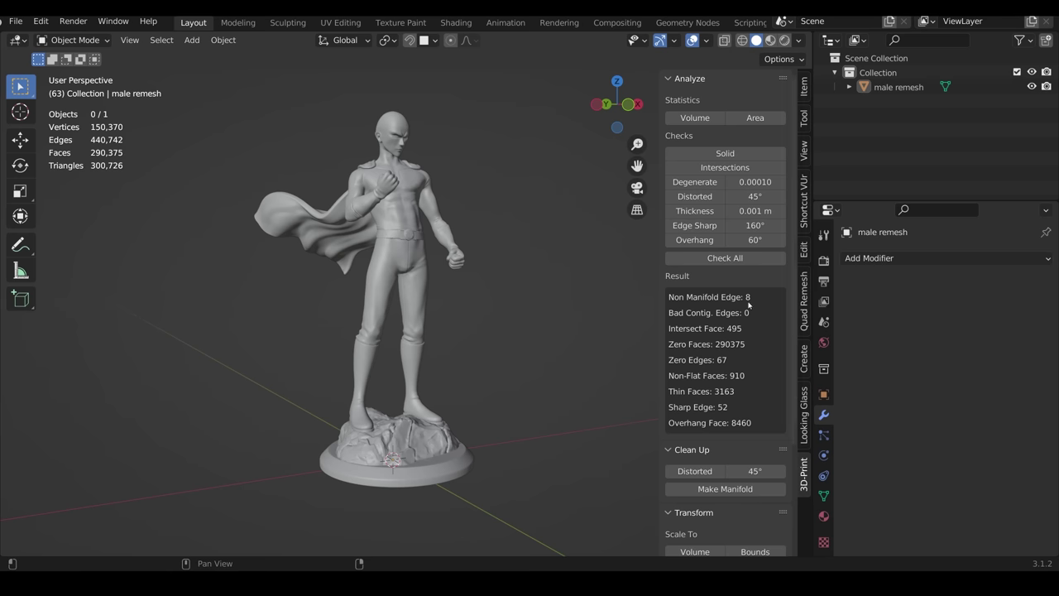
{"action": "scroll", "coordinate": [765, 447], "scroll_direction": "down", "scroll_amount": 2}
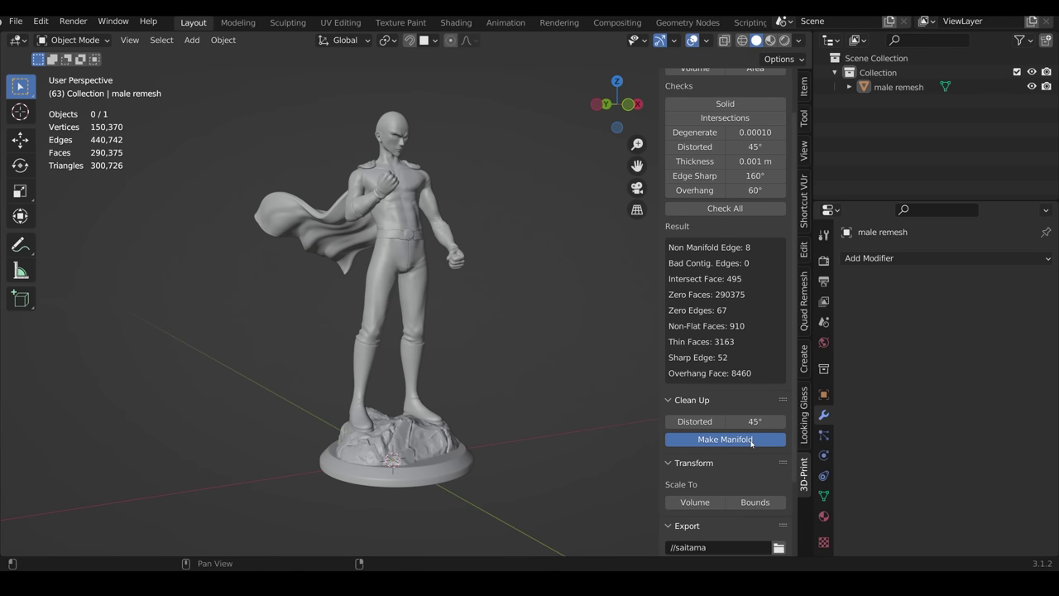
{"action": "left_click", "coordinate": [724, 440]}
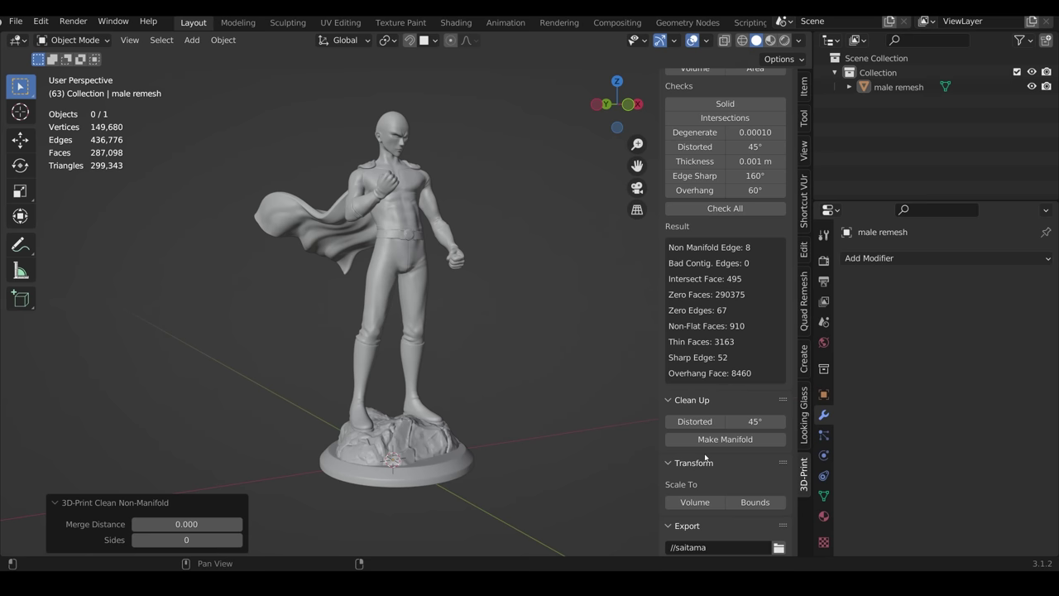
Step: Review the figure's dimensions and the STL export settings of the 3D-Print Toolbox
{"action": "scroll", "coordinate": [705, 458], "scroll_direction": "down", "scroll_amount": 3}
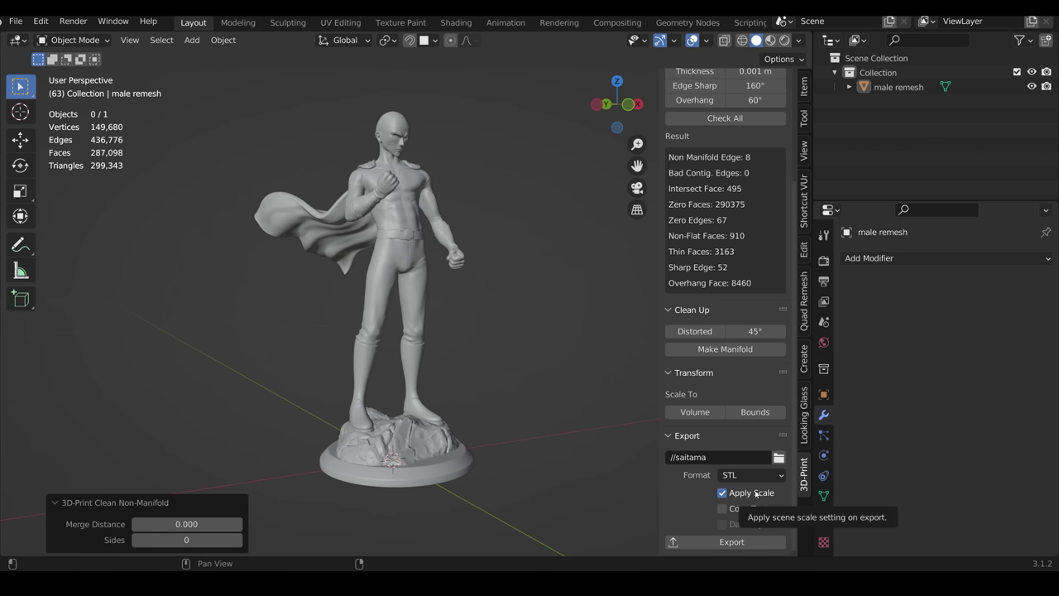
{"action": "left_click", "coordinate": [804, 95]}
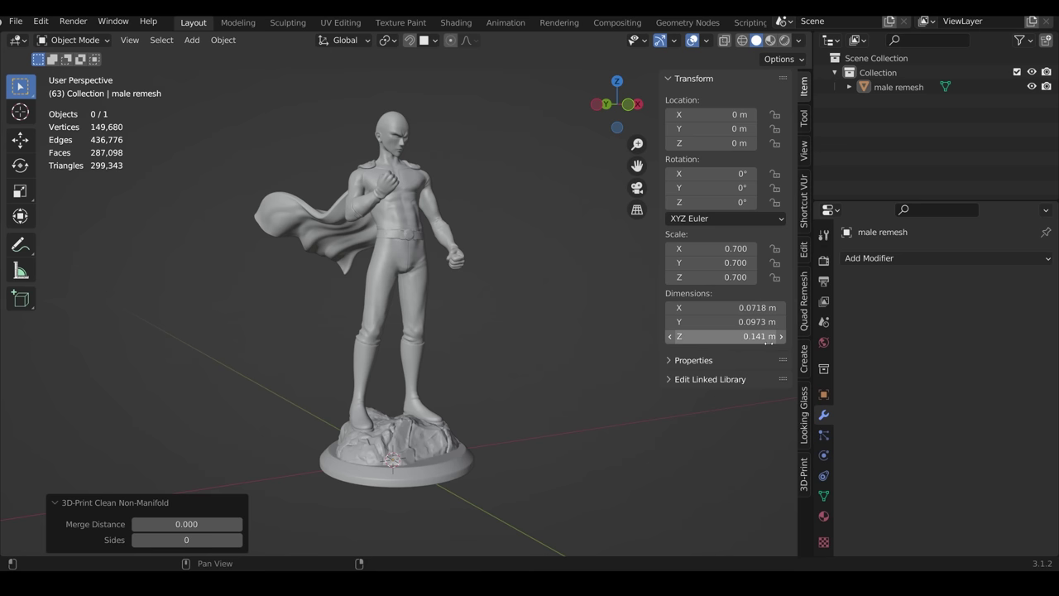
{"action": "left_click", "coordinate": [804, 471]}
{"action": "scroll", "coordinate": [772, 503], "scroll_direction": "down", "scroll_amount": 3}
{"action": "scroll", "coordinate": [771, 503], "scroll_direction": "down", "scroll_amount": 1}
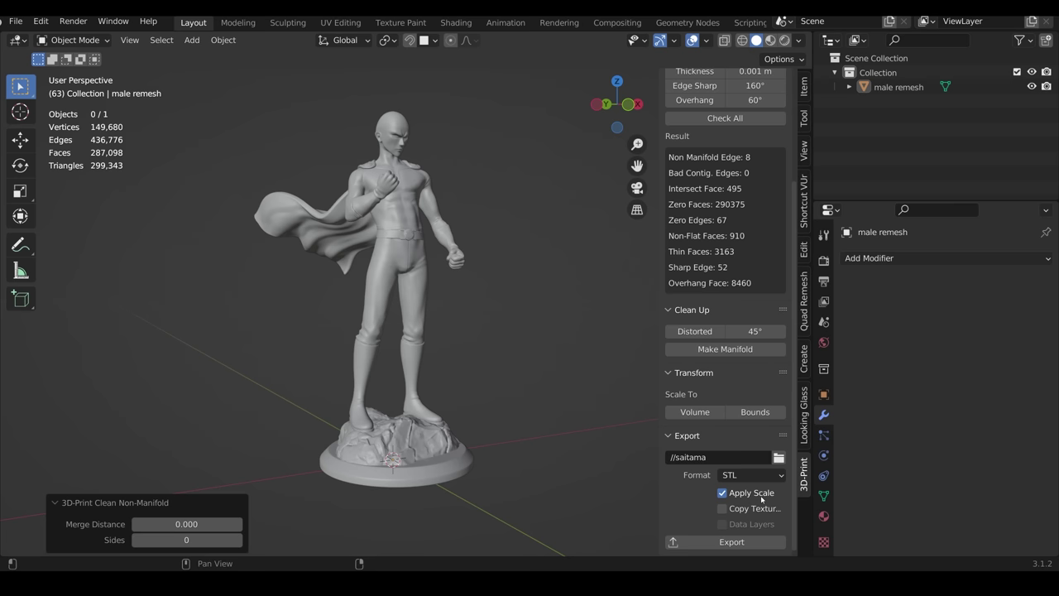